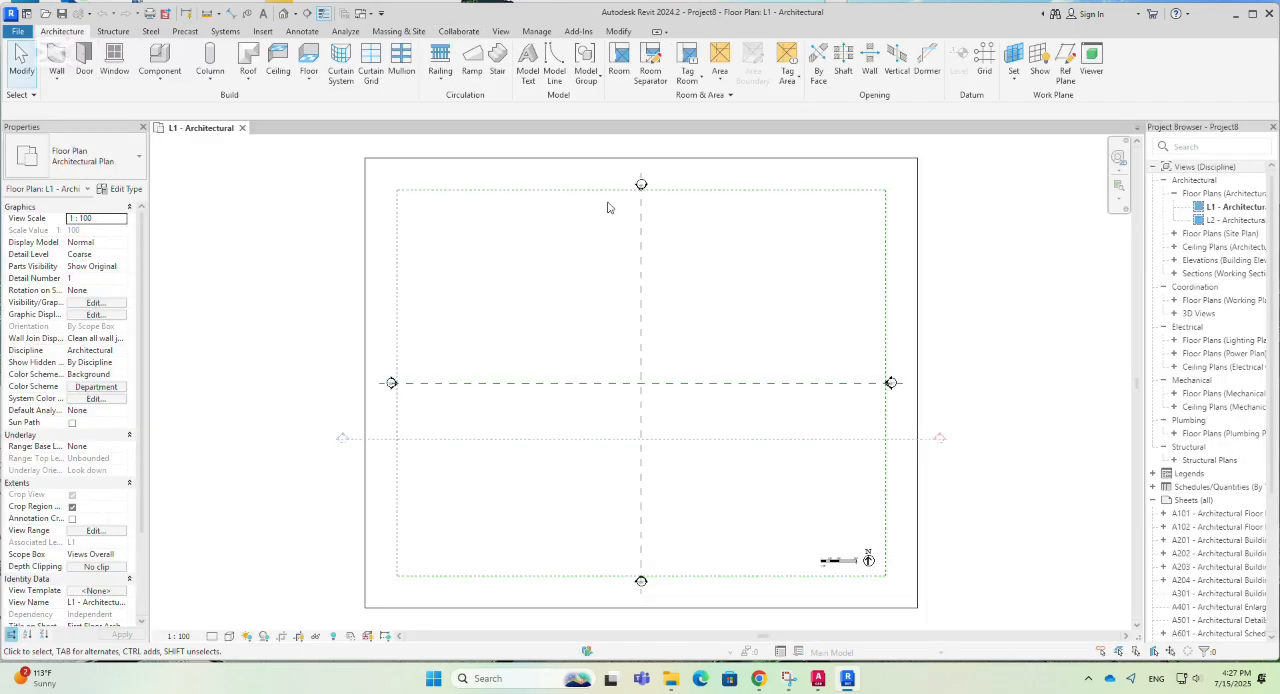
- Collapse the Sheets, Electrical and Coordination branches in the project browser
{"action": "scroll", "coordinate": [526, 291], "scroll_direction": "down", "scroll_amount": 3}
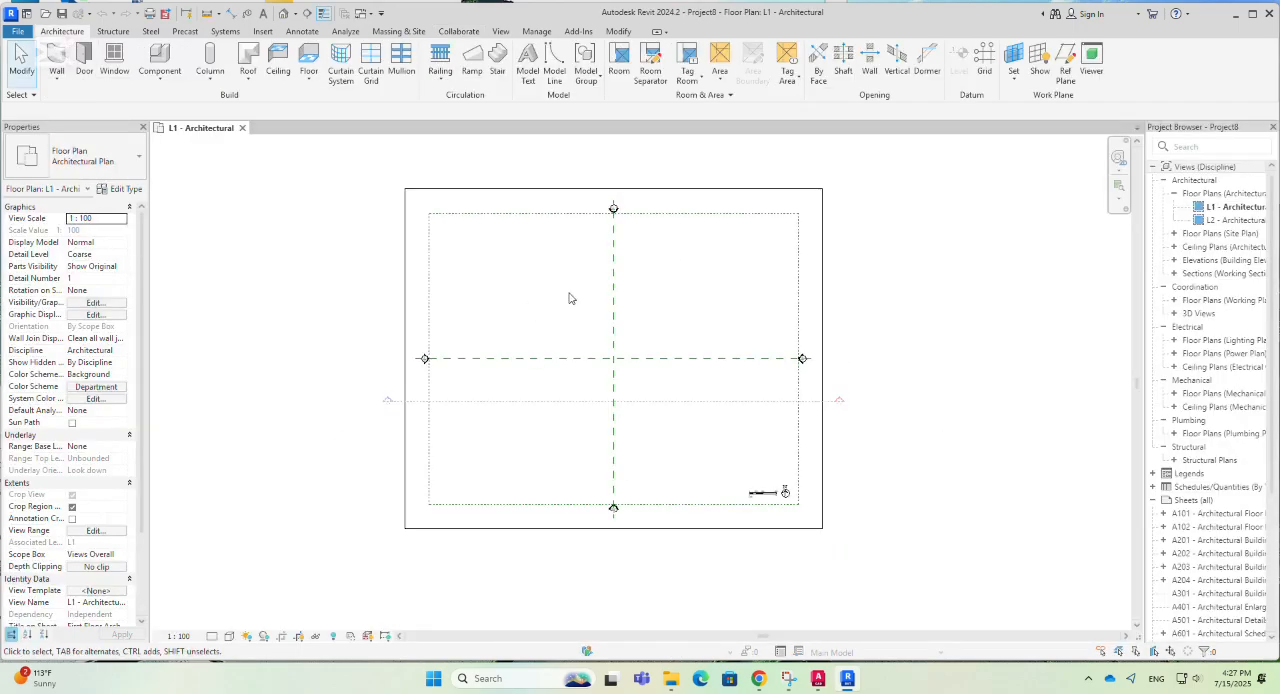
{"action": "left_click", "coordinate": [1230, 207]}
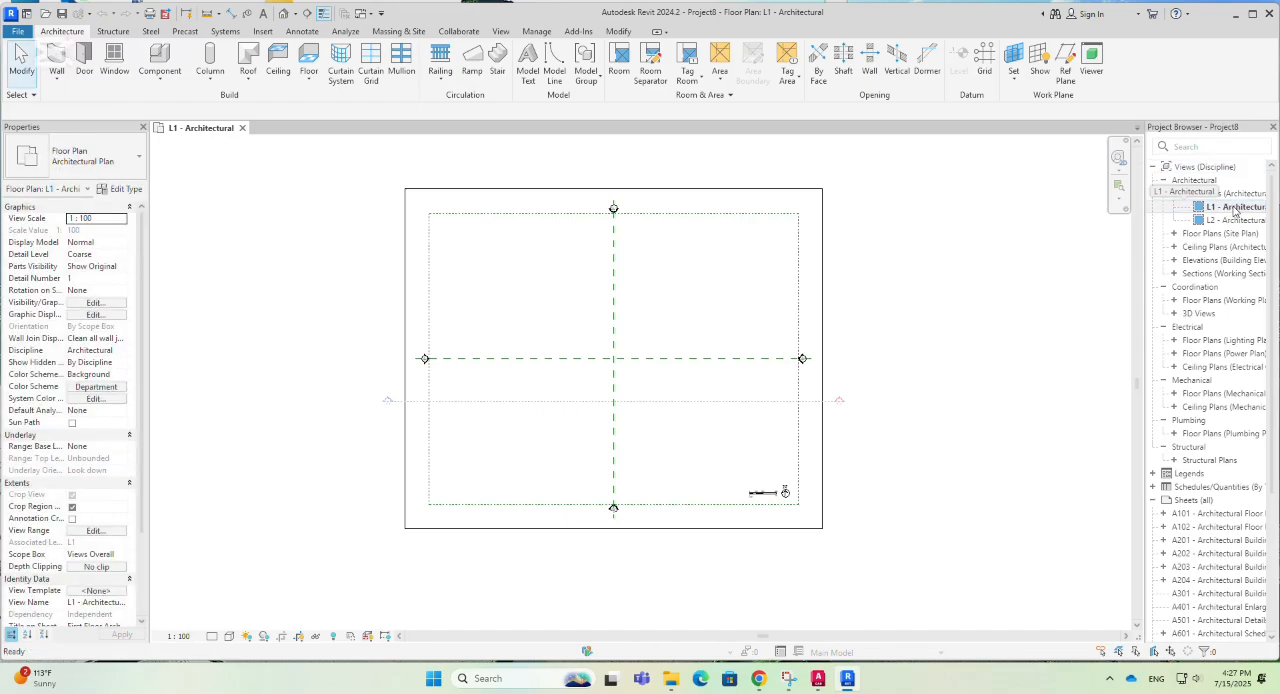
{"action": "left_click", "coordinate": [1154, 501]}
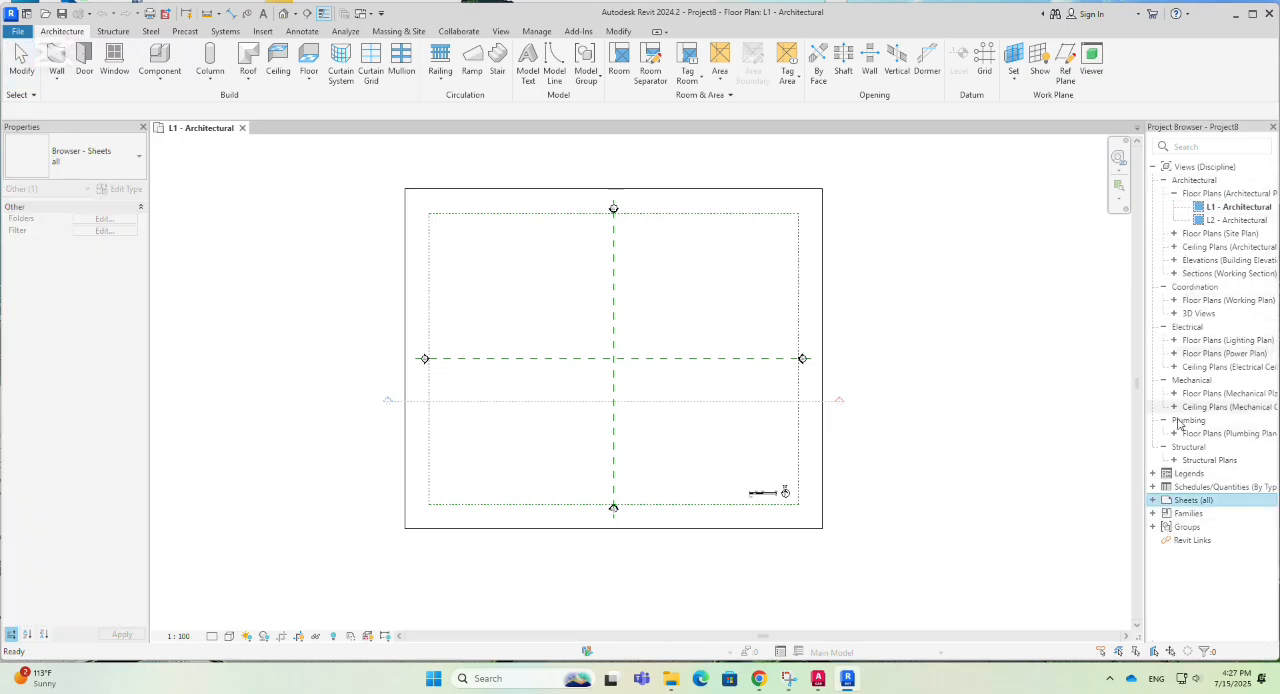
{"action": "left_click", "coordinate": [1164, 328]}
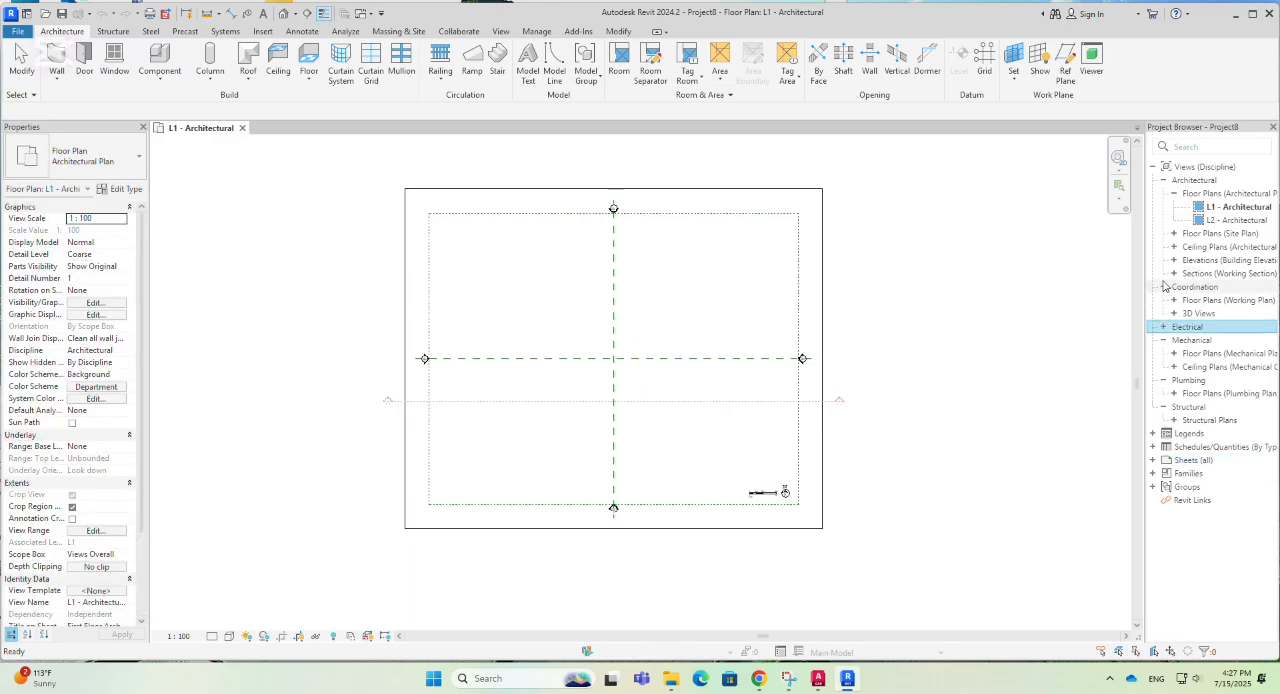
{"action": "left_click", "coordinate": [1164, 288]}
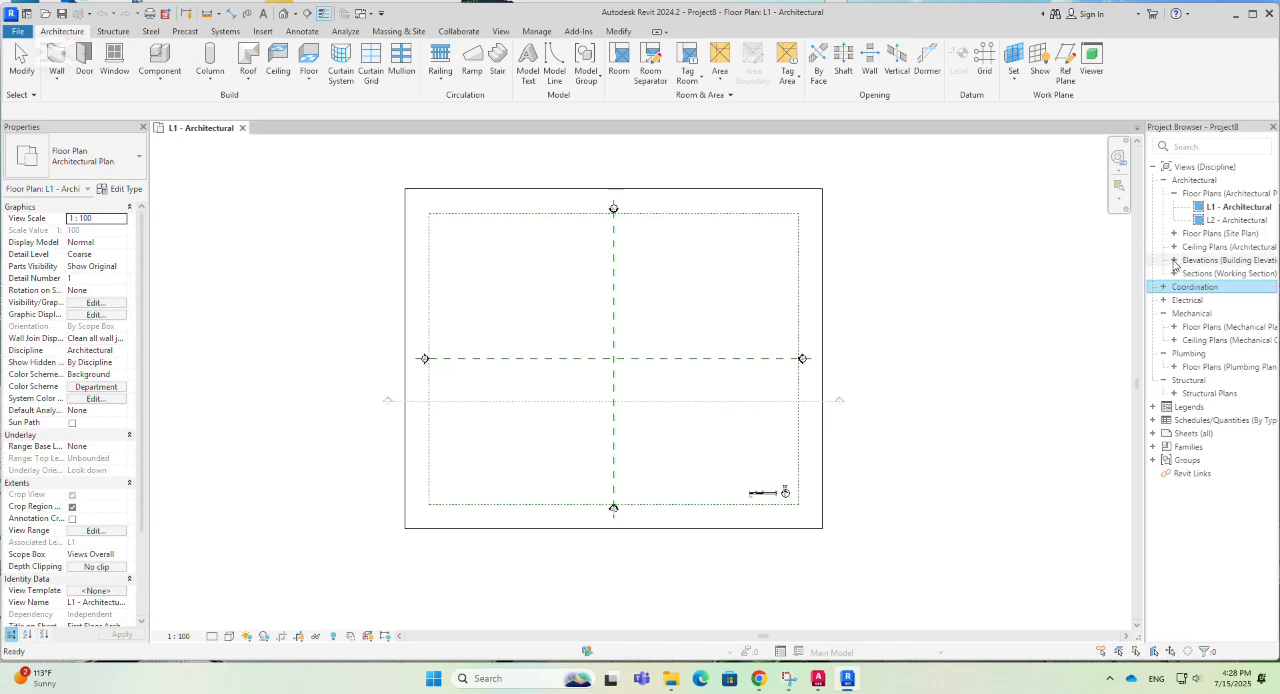
- Open the East - Architectural elevation and inspect levels L1 and L2
{"action": "left_click", "coordinate": [1175, 261]}
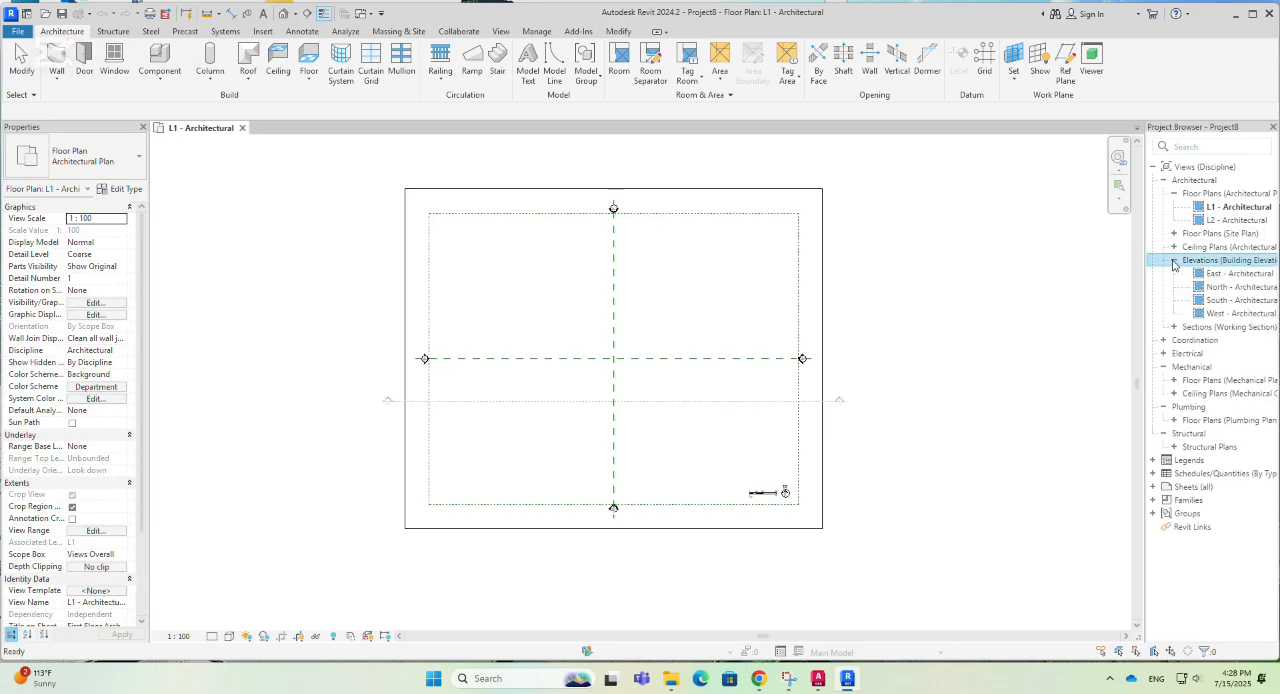
{"action": "left_click", "coordinate": [1236, 275]}
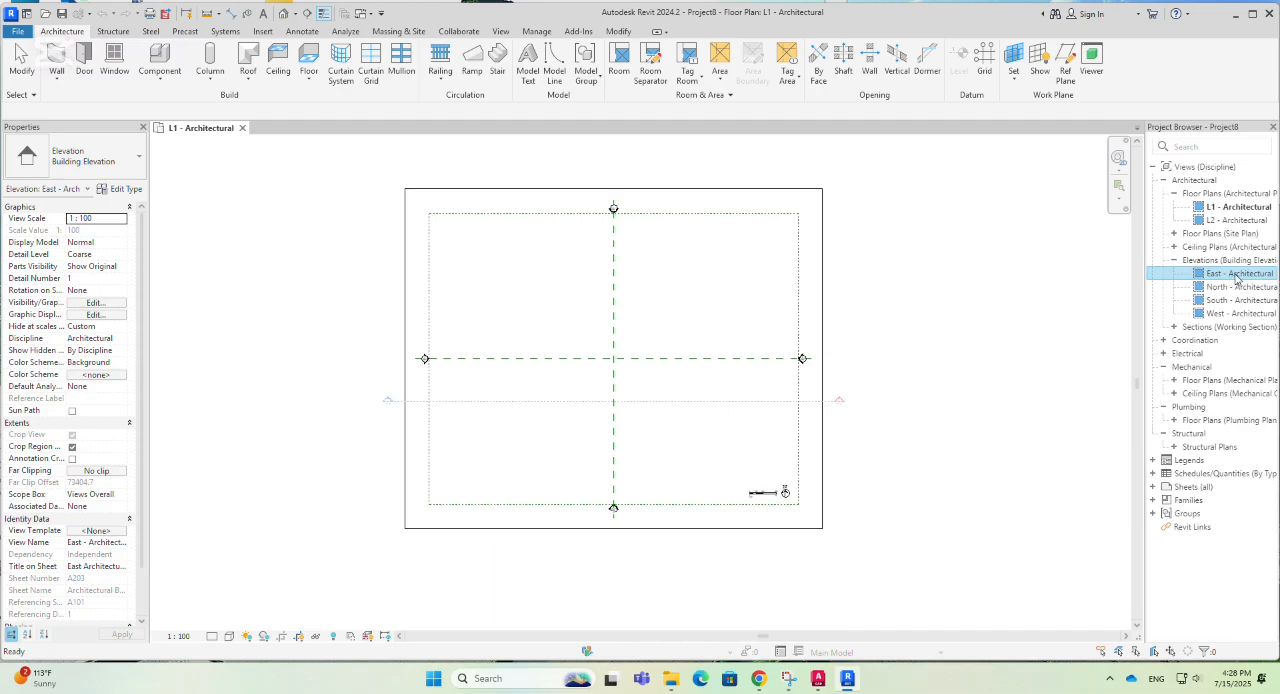
{"action": "double_click", "coordinate": [1237, 276]}
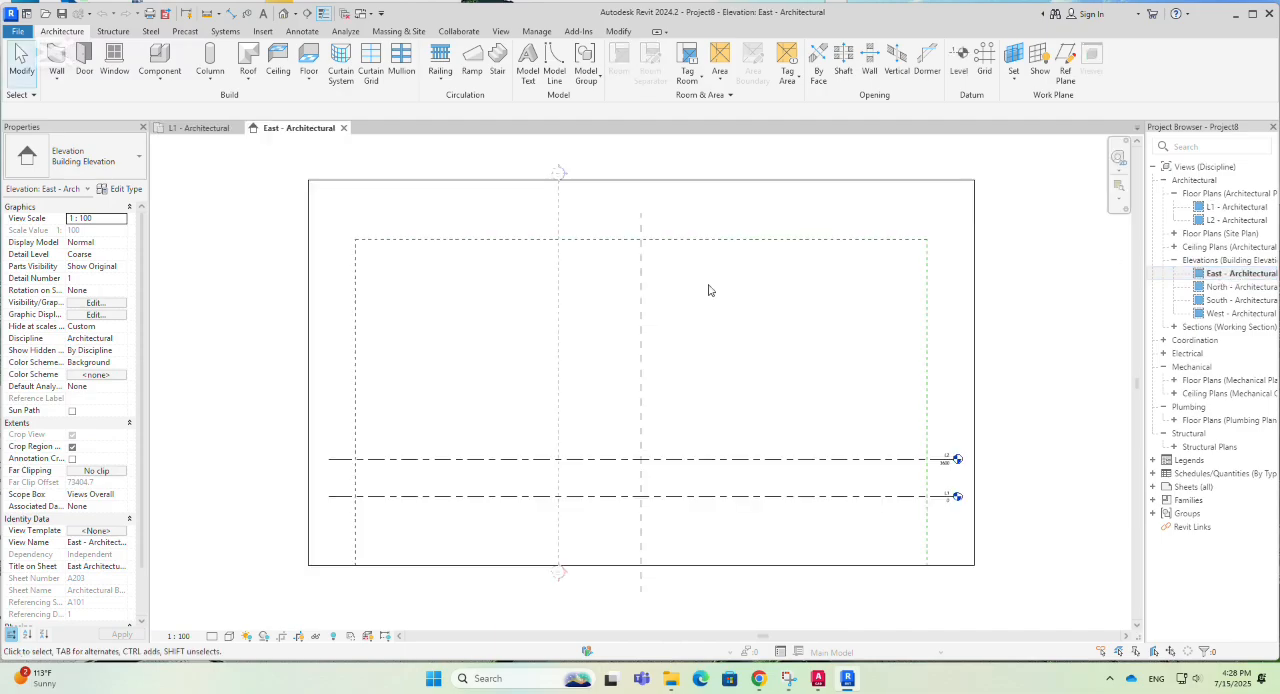
{"action": "scroll", "coordinate": [509, 320], "scroll_direction": "down", "scroll_amount": 1}
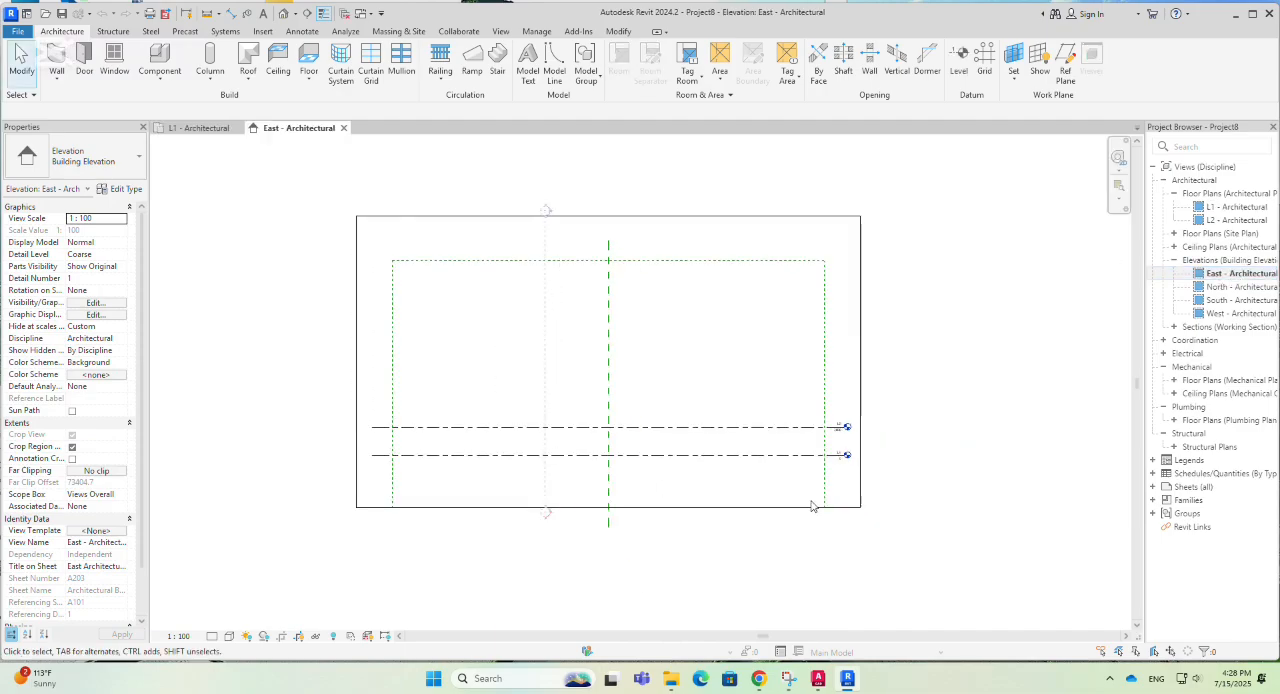
{"action": "scroll", "coordinate": [835, 450], "scroll_direction": "up", "scroll_amount": 3}
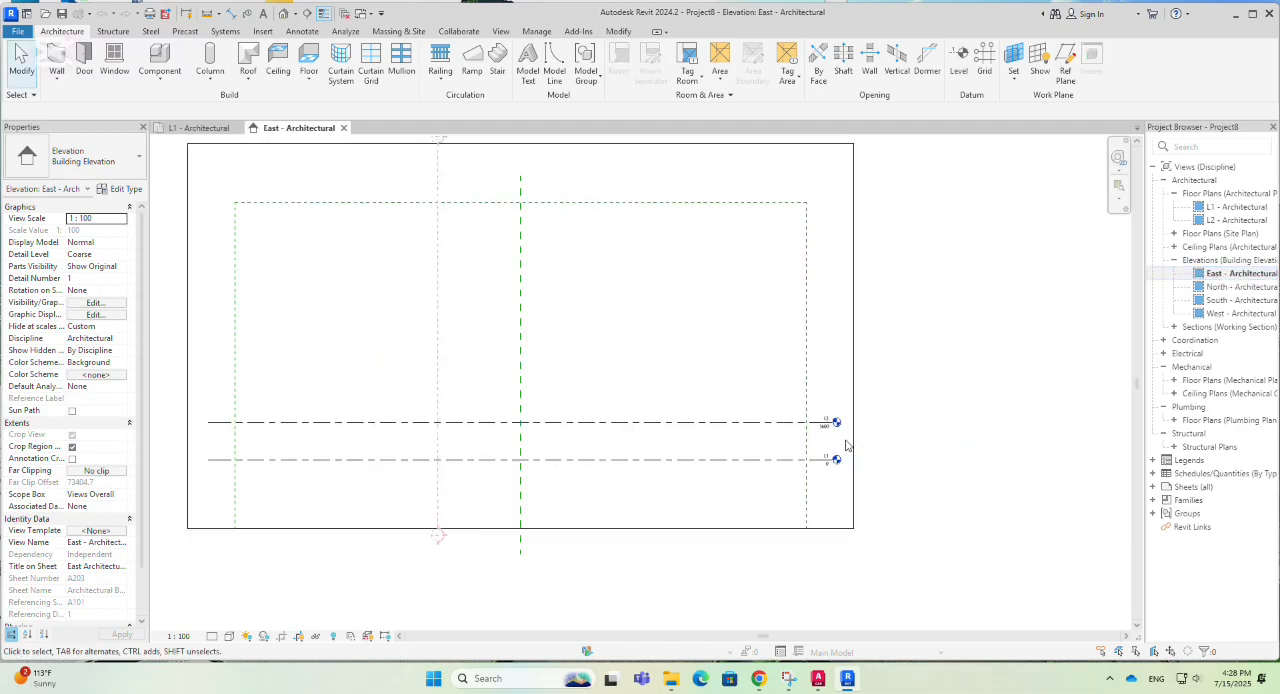
{"action": "left_click", "coordinate": [799, 416]}
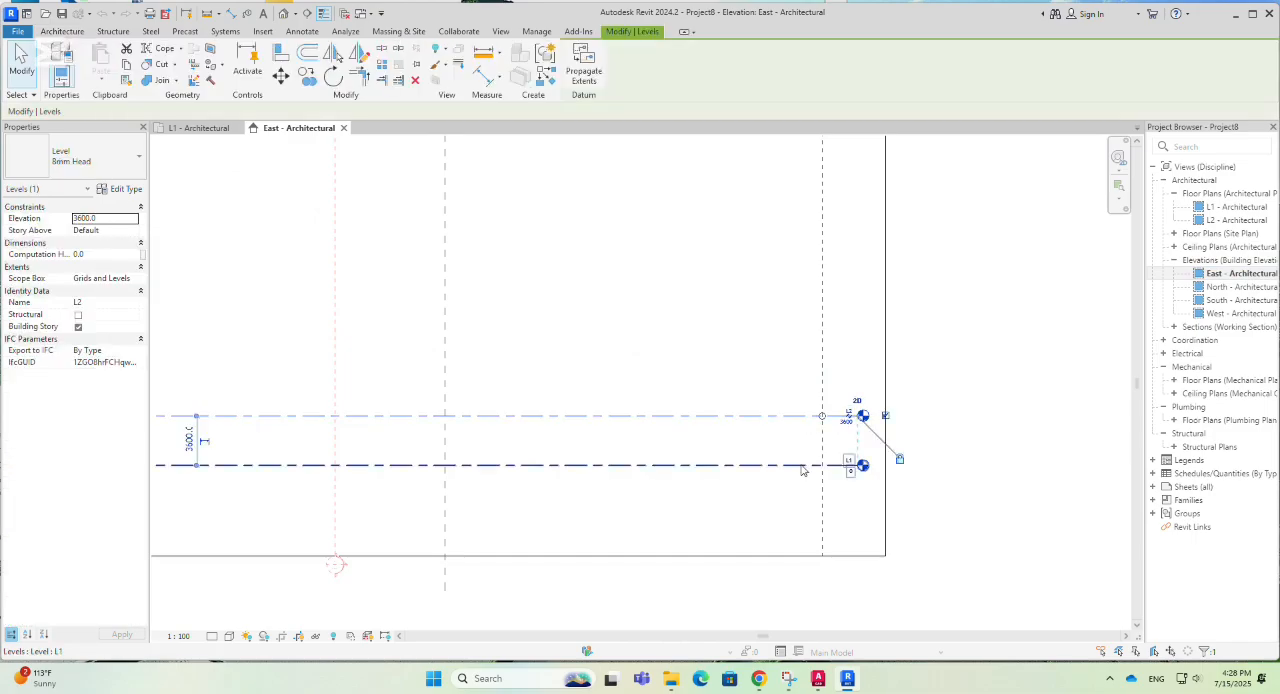
{"action": "left_click", "coordinate": [802, 465]}
{"action": "scroll", "coordinate": [944, 500], "scroll_direction": "down", "scroll_amount": 2}
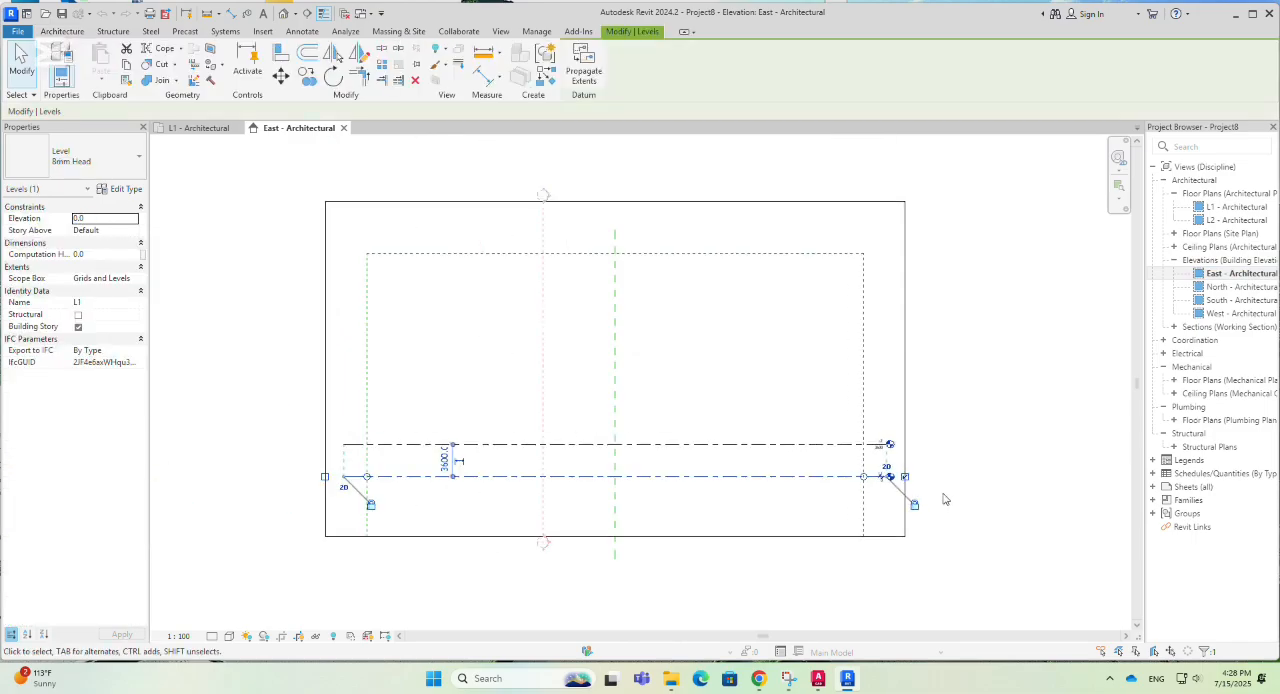
{"action": "left_click", "coordinate": [821, 445]}
{"action": "left_click", "coordinate": [648, 367]}
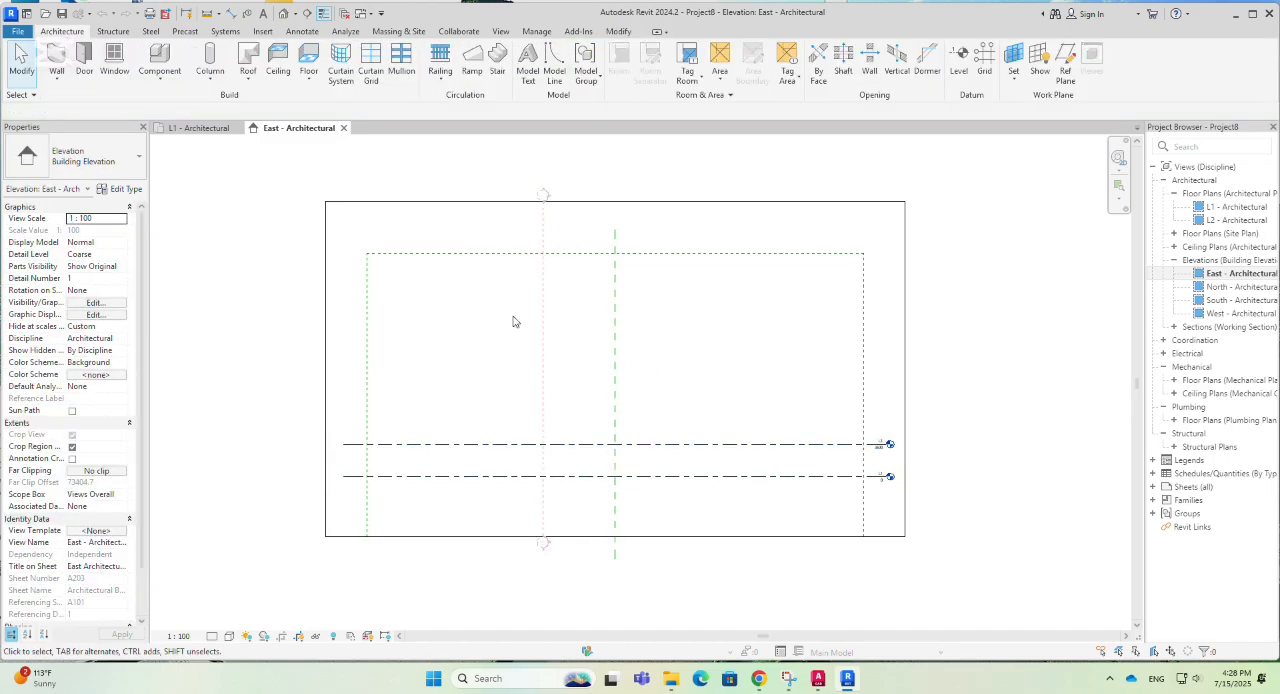
- Link the Revit model rac_basic_sample_project.rvt into the L1 - Architectural plan, positioned Auto - Internal Origin to Internal Origin
{"action": "left_click", "coordinate": [205, 128]}
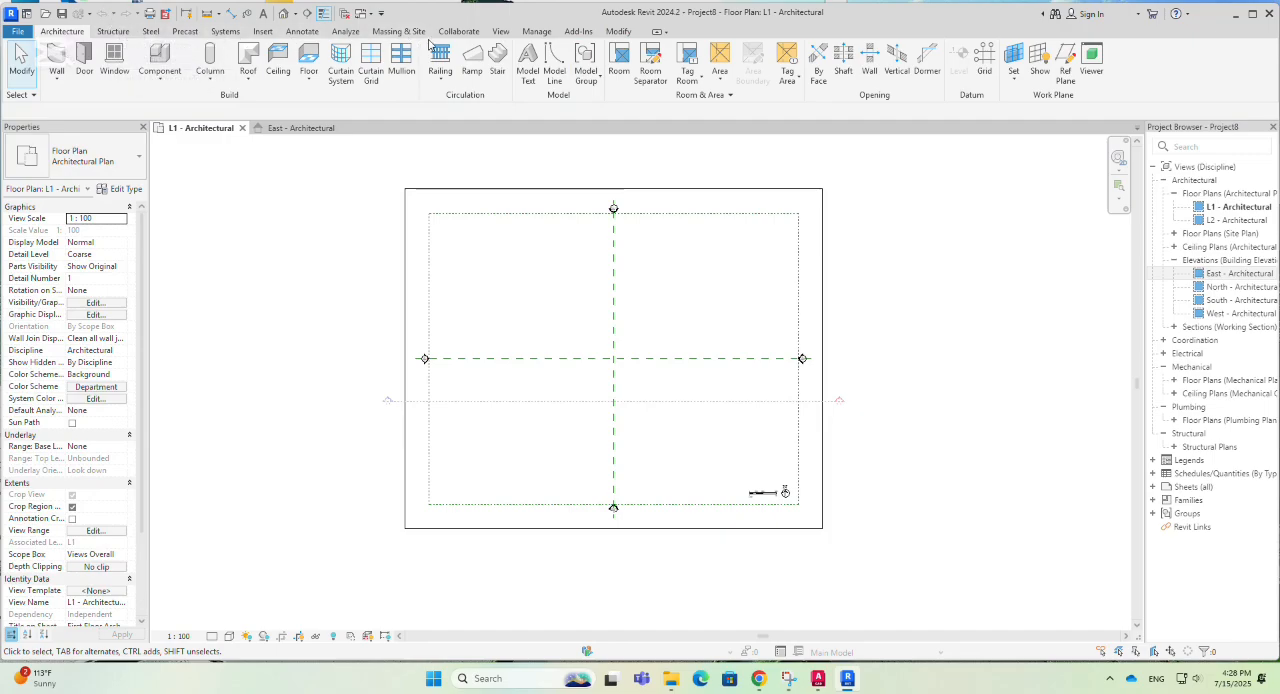
{"action": "left_click", "coordinate": [264, 32]}
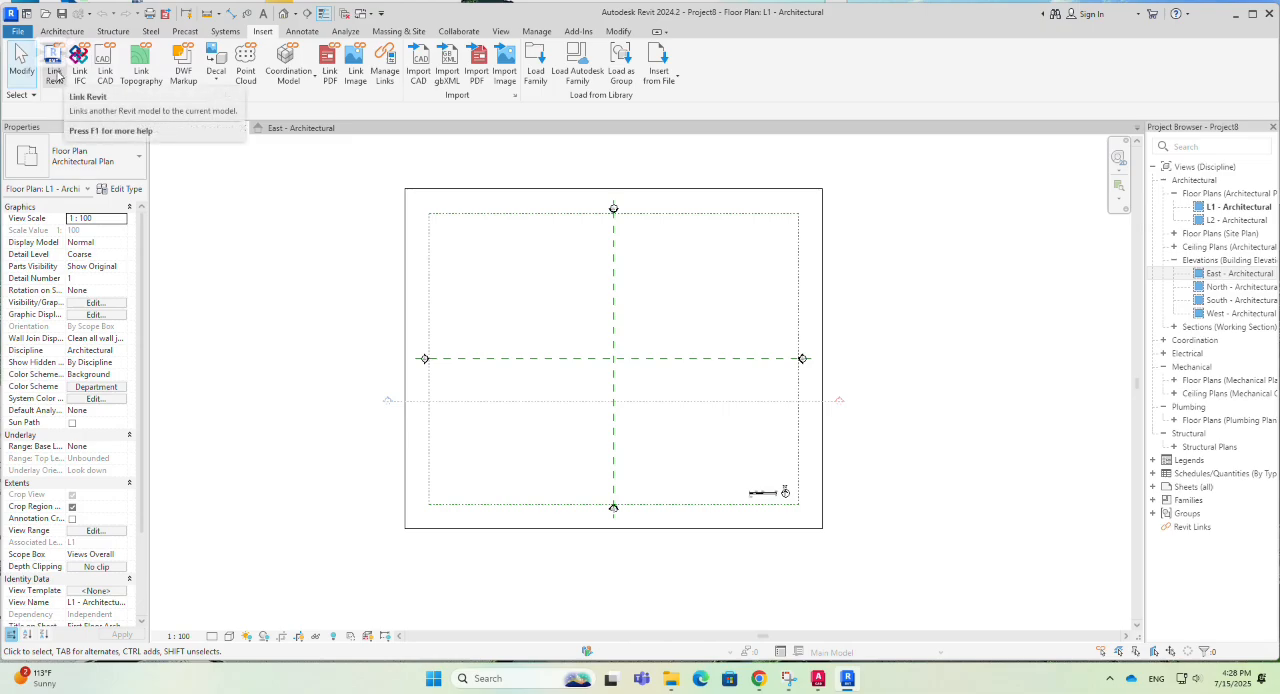
{"action": "left_click", "coordinate": [55, 72]}
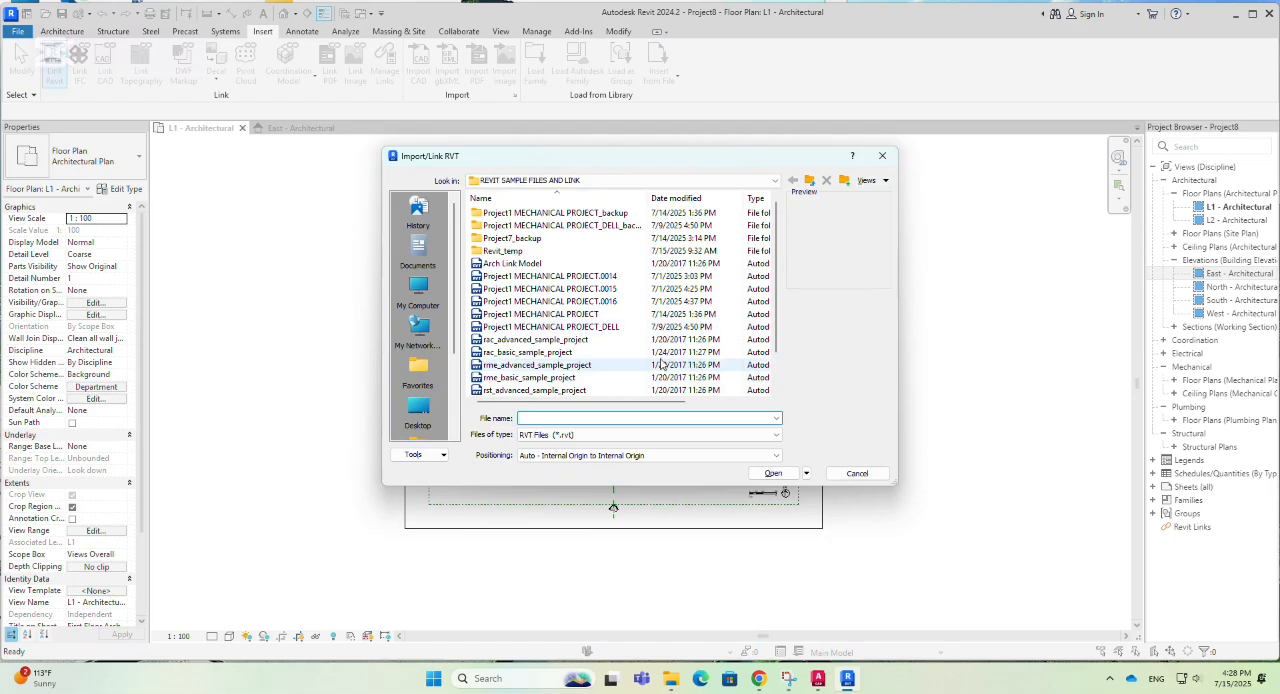
{"action": "left_click", "coordinate": [515, 353]}
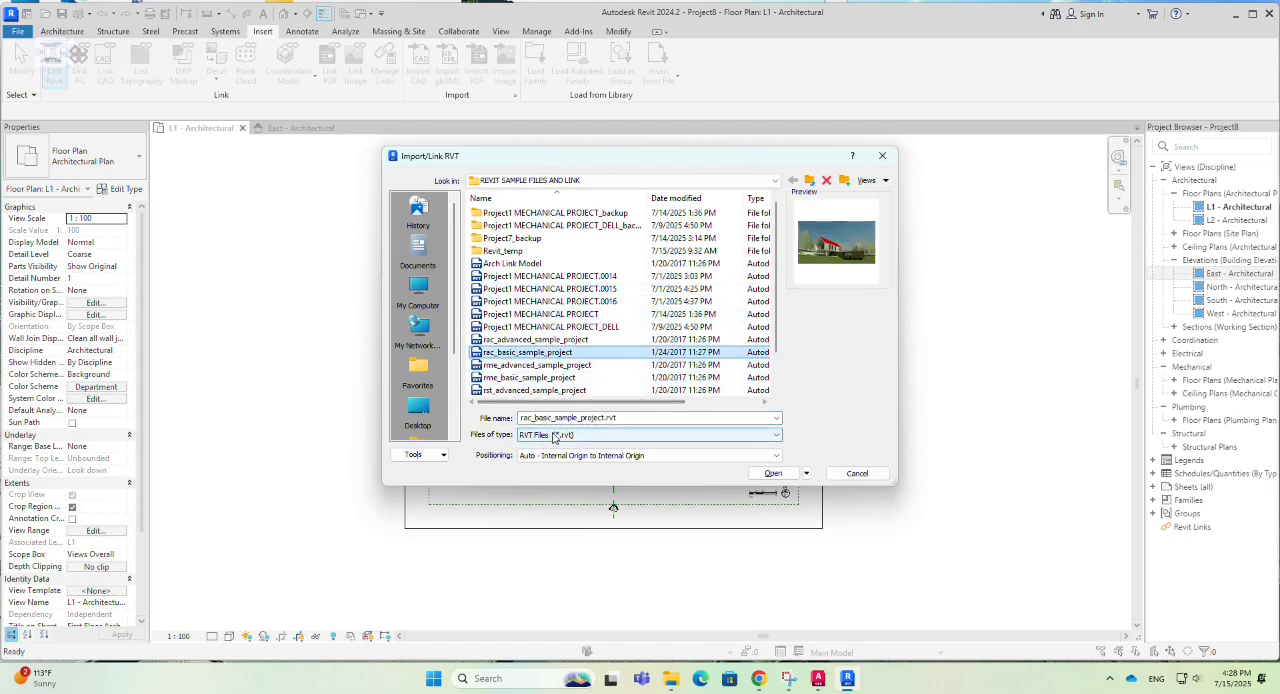
{"action": "left_click", "coordinate": [775, 474]}
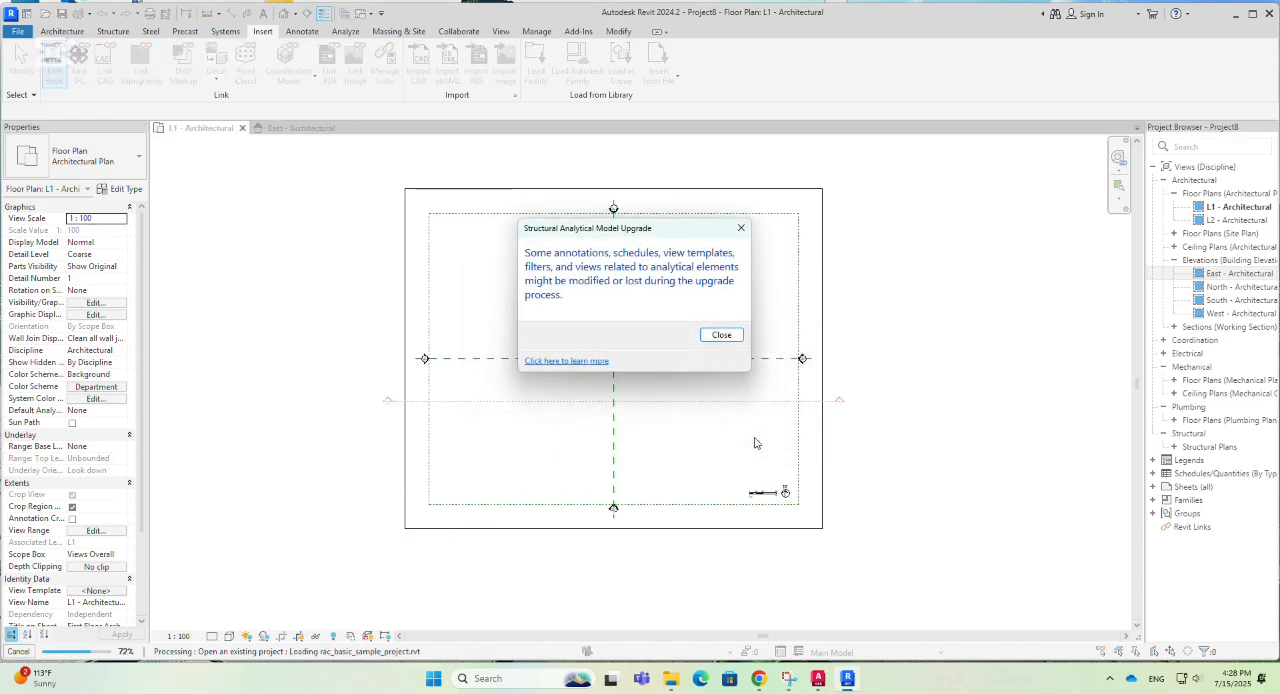
{"action": "left_click", "coordinate": [722, 336]}
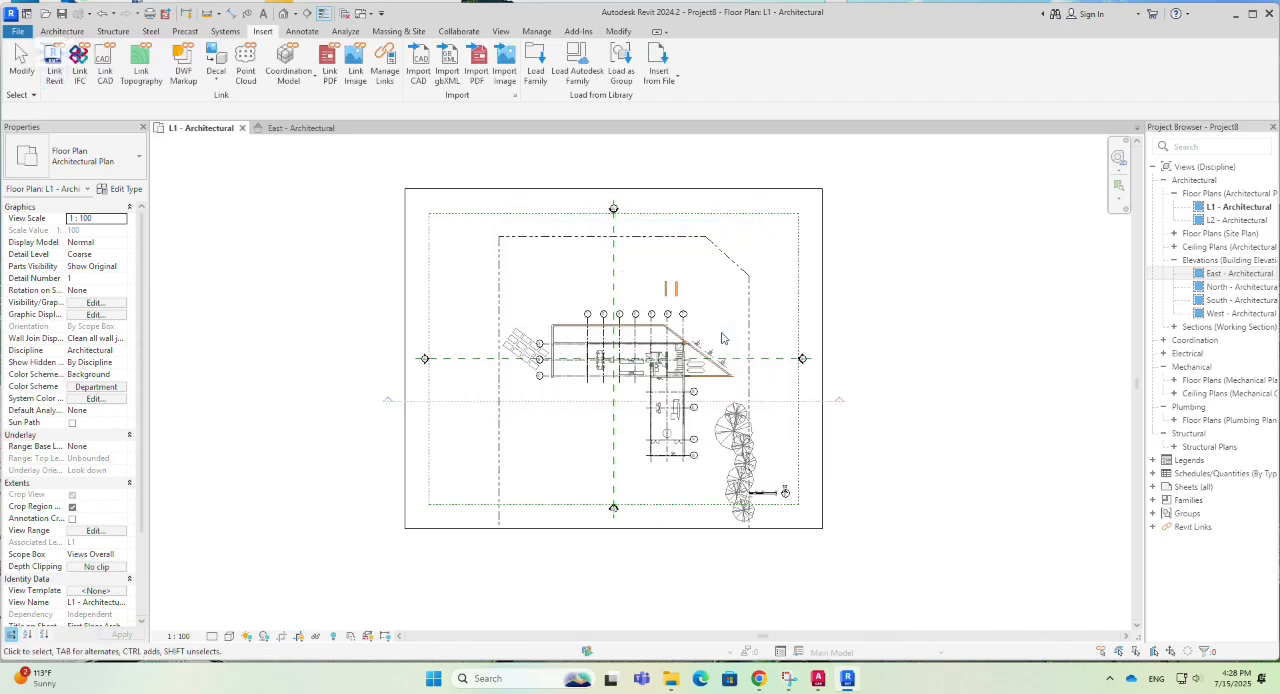
- Start Copy/Monitor with the linked rac_basic_sample_project model in the L1 - Architectural plan as its source
{"action": "scroll", "coordinate": [683, 360], "scroll_direction": "up", "scroll_amount": 3}
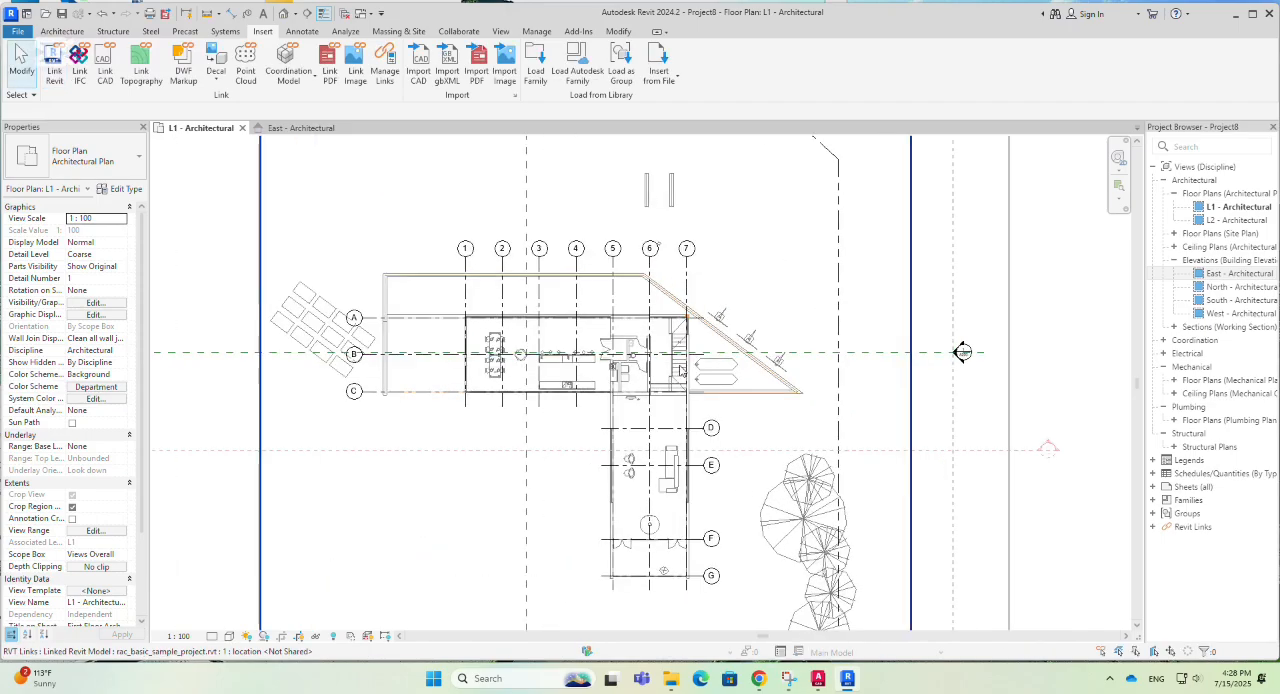
{"action": "scroll", "coordinate": [680, 400], "scroll_direction": "down", "scroll_amount": 1}
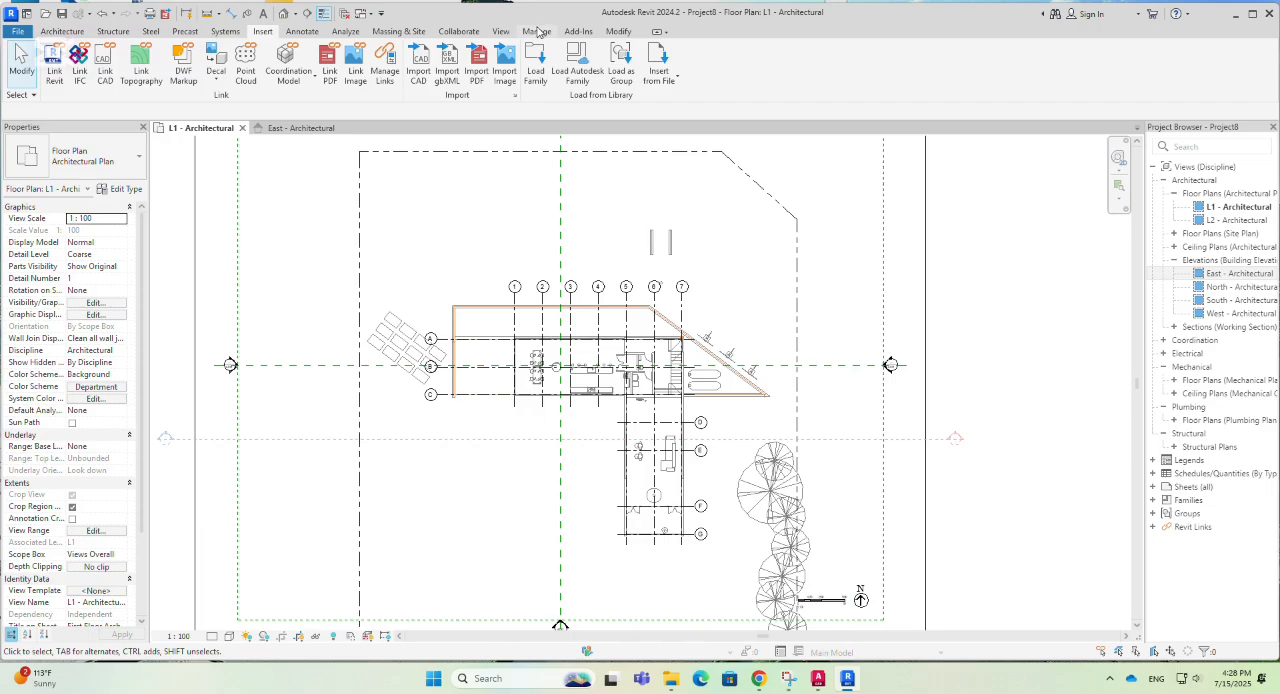
{"action": "left_click", "coordinate": [456, 32]}
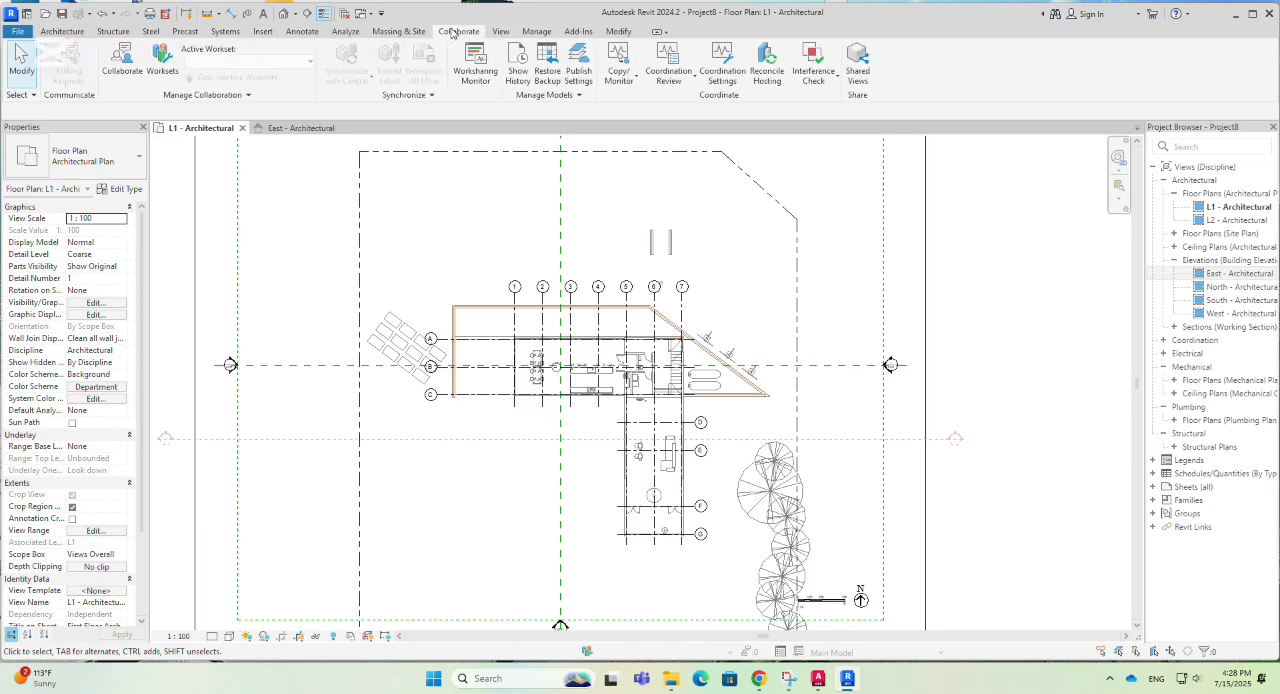
{"action": "left_click", "coordinate": [630, 79]}
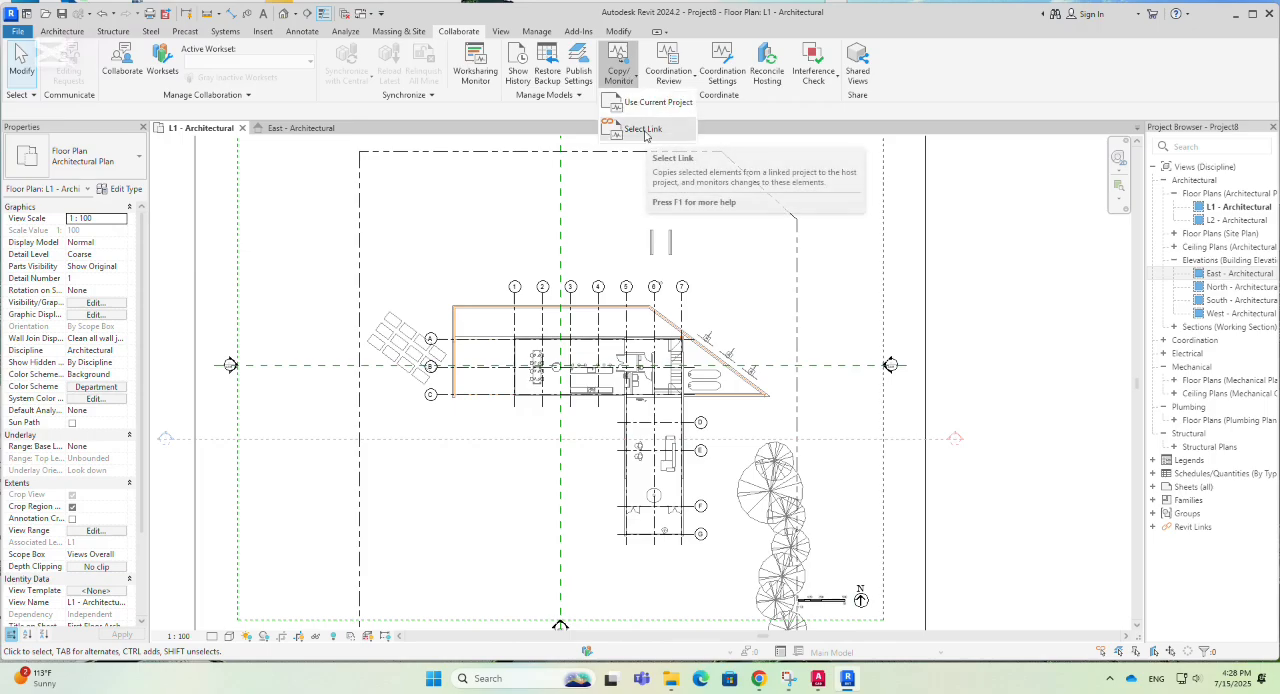
{"action": "left_click", "coordinate": [643, 129]}
{"action": "scroll", "coordinate": [630, 397], "scroll_direction": "down", "scroll_amount": 3}
{"action": "scroll", "coordinate": [630, 397], "scroll_direction": "down", "scroll_amount": 1}
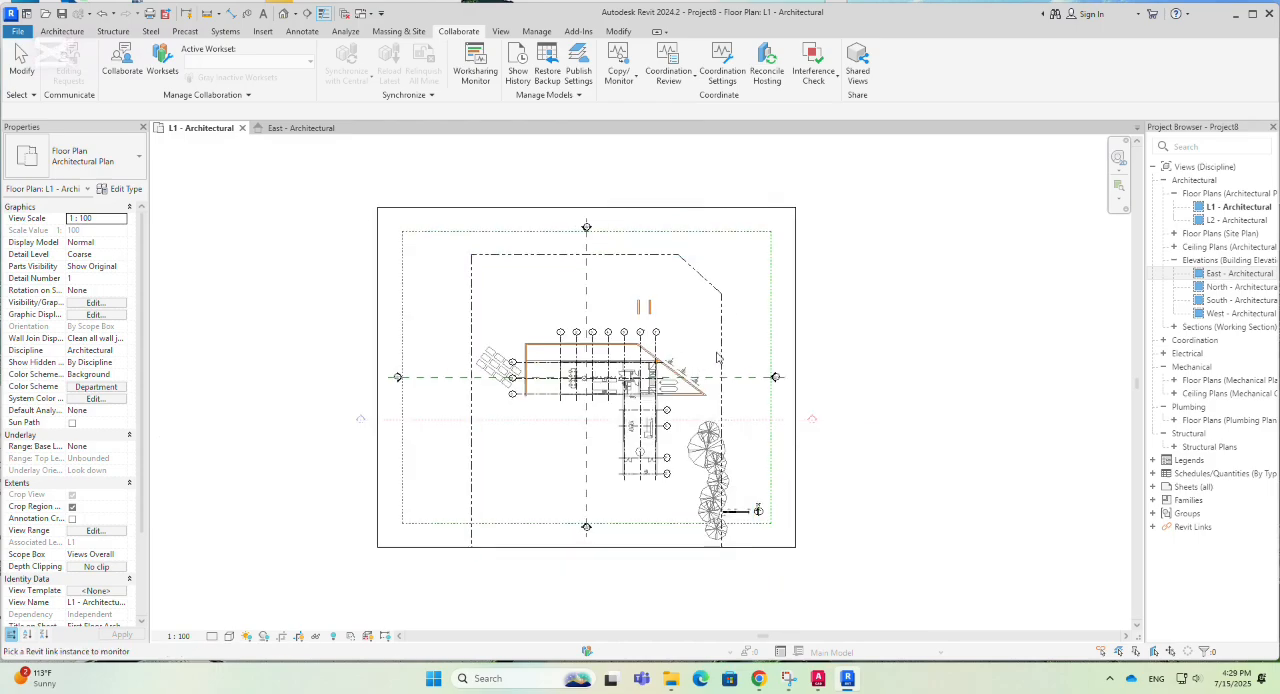
{"action": "left_click", "coordinate": [716, 296]}
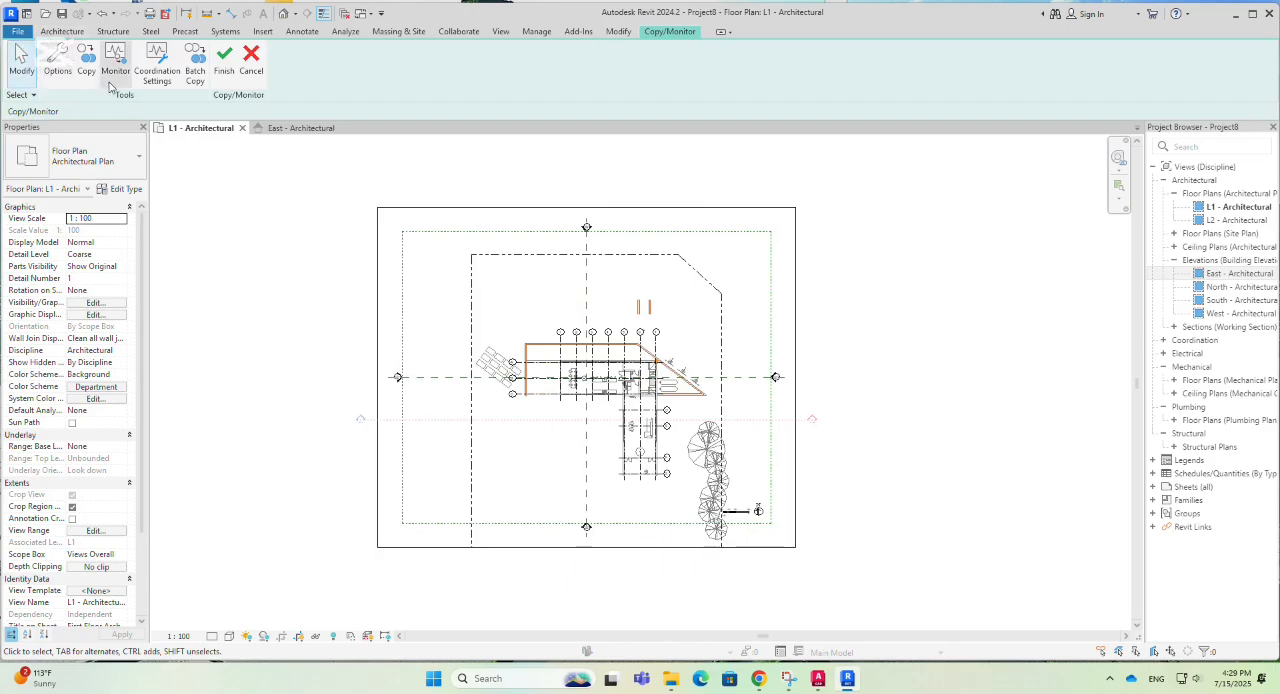
- Enable copying of multiple elements and select the linked model's numbered grids 1 to 7
{"action": "left_click", "coordinate": [86, 68]}
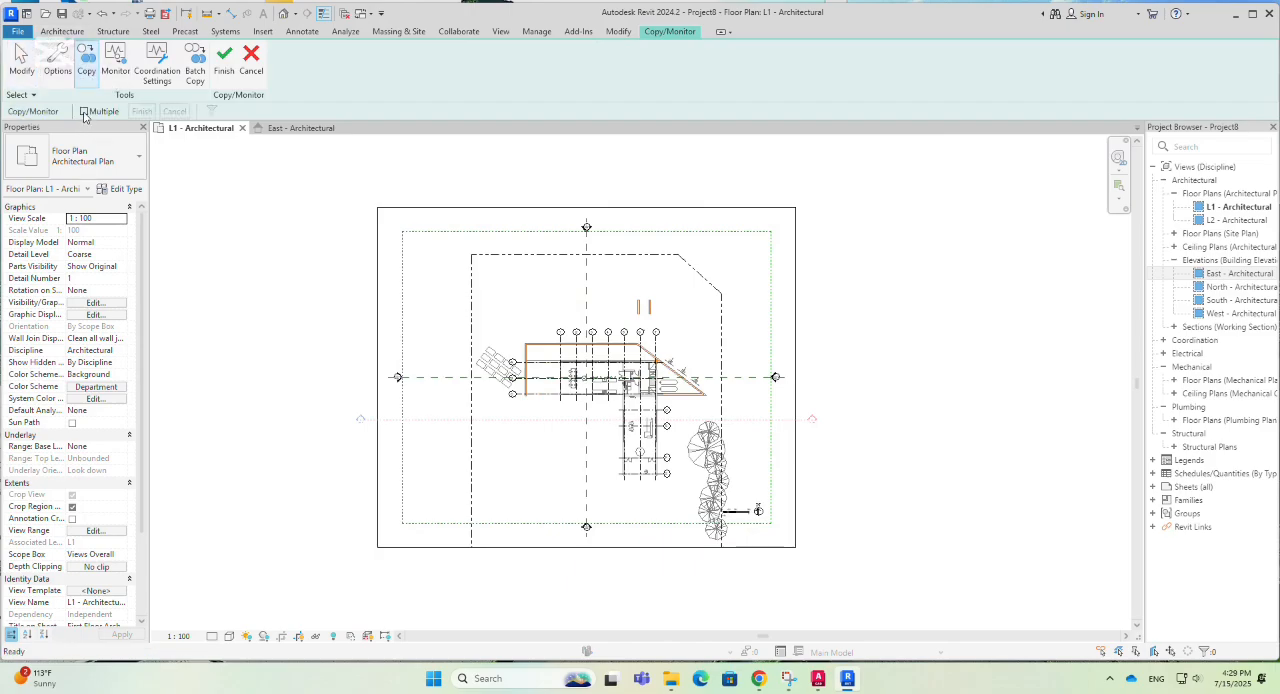
{"action": "left_click", "coordinate": [84, 112]}
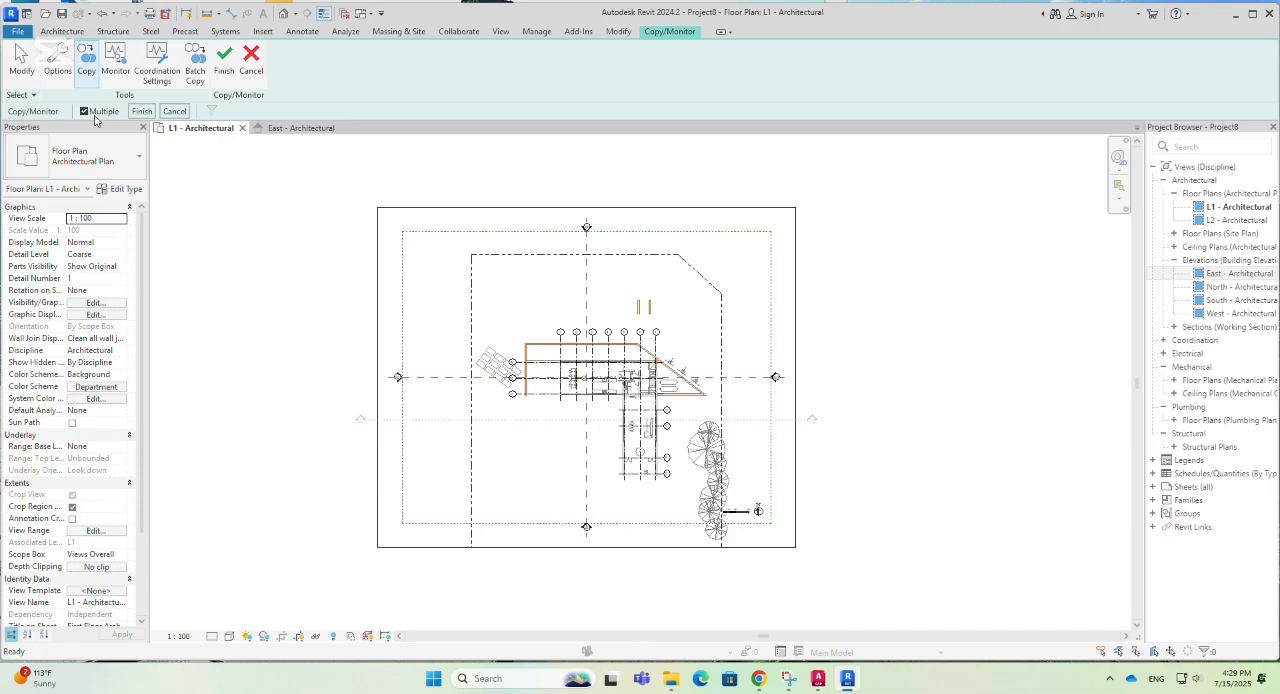
{"action": "scroll", "coordinate": [620, 381], "scroll_direction": "up", "scroll_amount": 2}
{"action": "scroll", "coordinate": [665, 320], "scroll_direction": "up", "scroll_amount": 2}
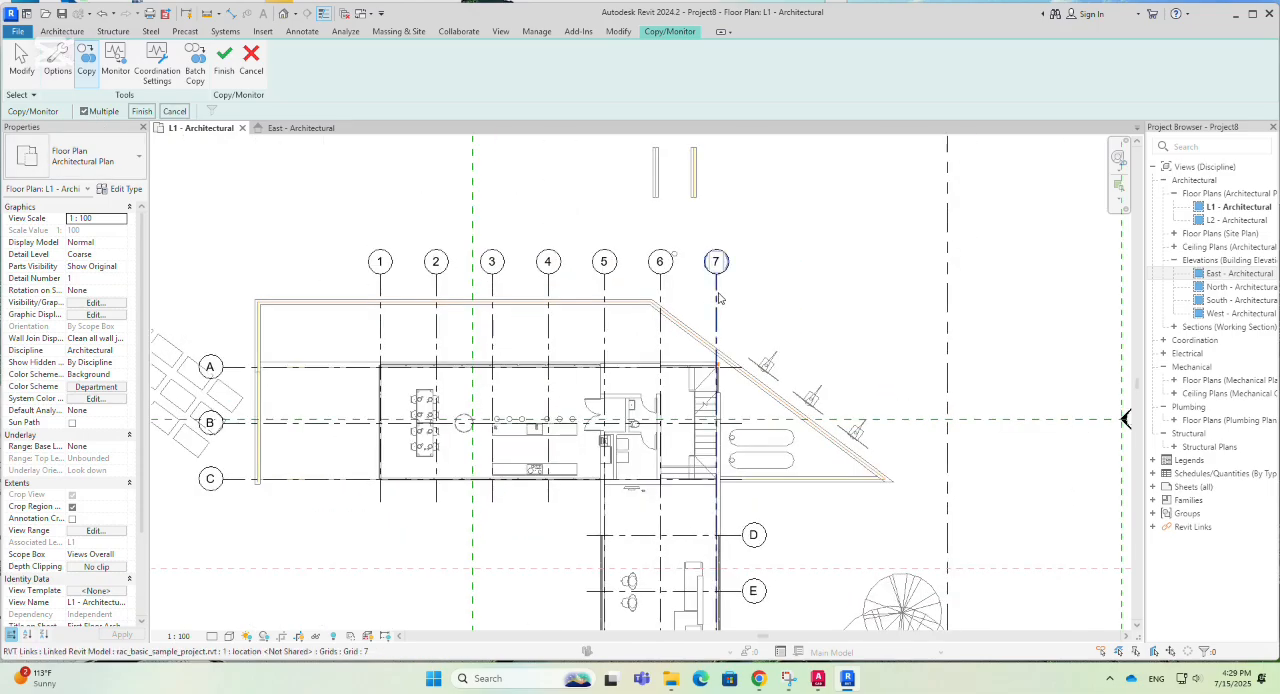
{"action": "left_click", "coordinate": [717, 297]}
{"action": "left_click", "coordinate": [659, 290]}
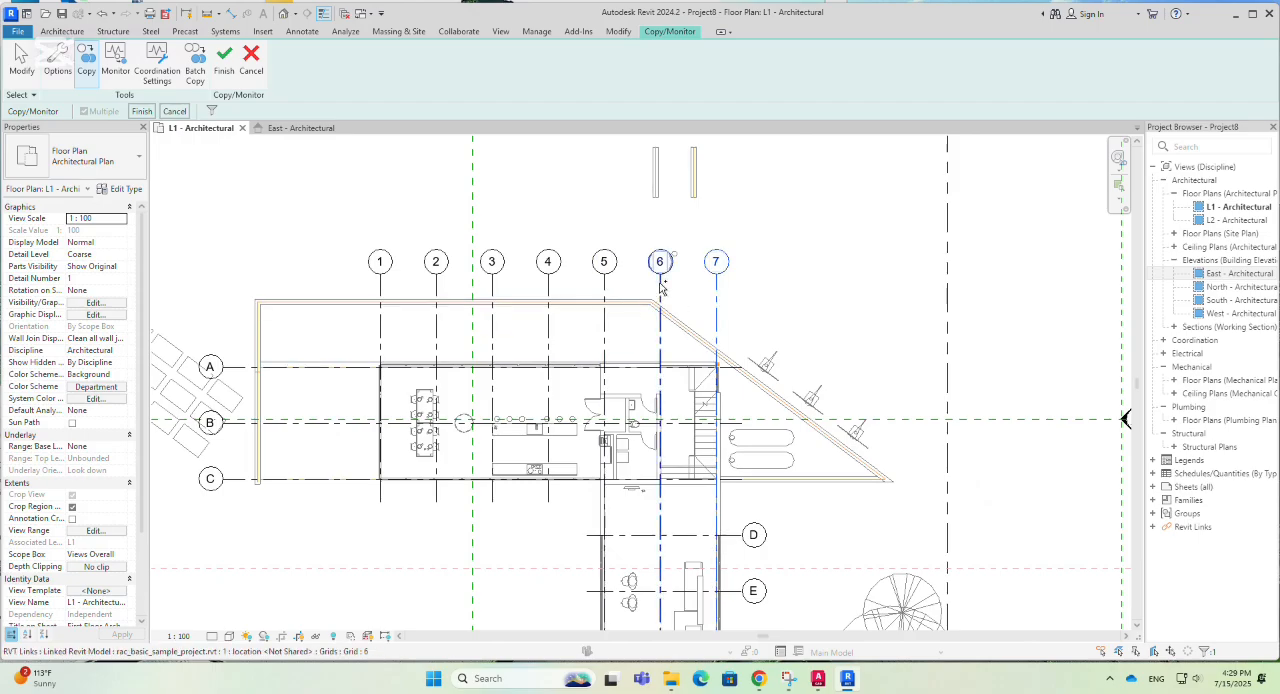
{"action": "left_click", "coordinate": [603, 290]}
{"action": "left_click", "coordinate": [548, 290]}
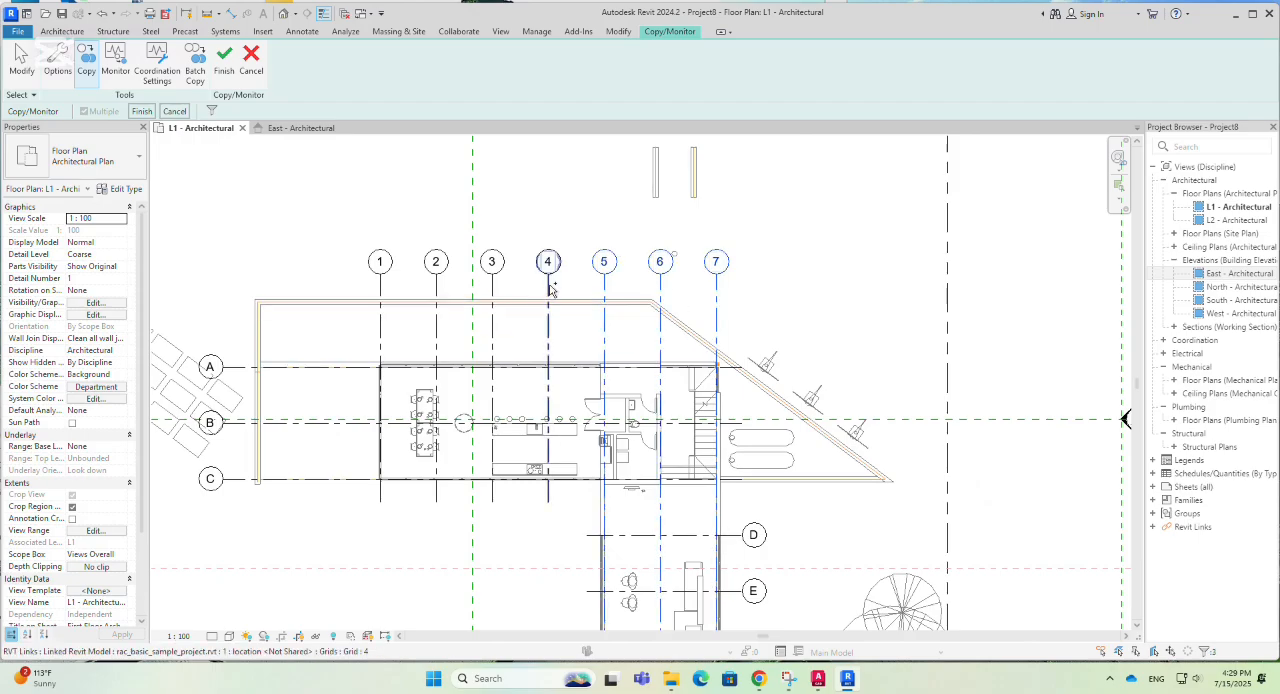
{"action": "left_click", "coordinate": [491, 290]}
{"action": "left_click", "coordinate": [436, 290]}
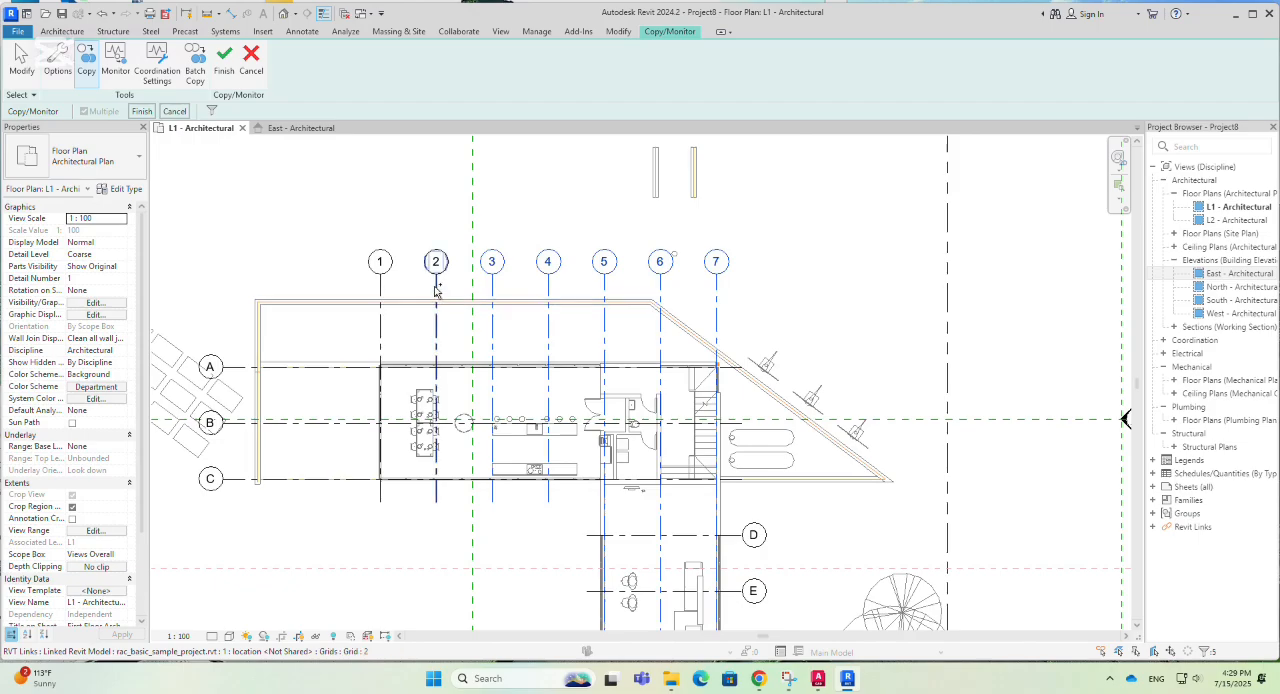
{"action": "left_click", "coordinate": [380, 288]}
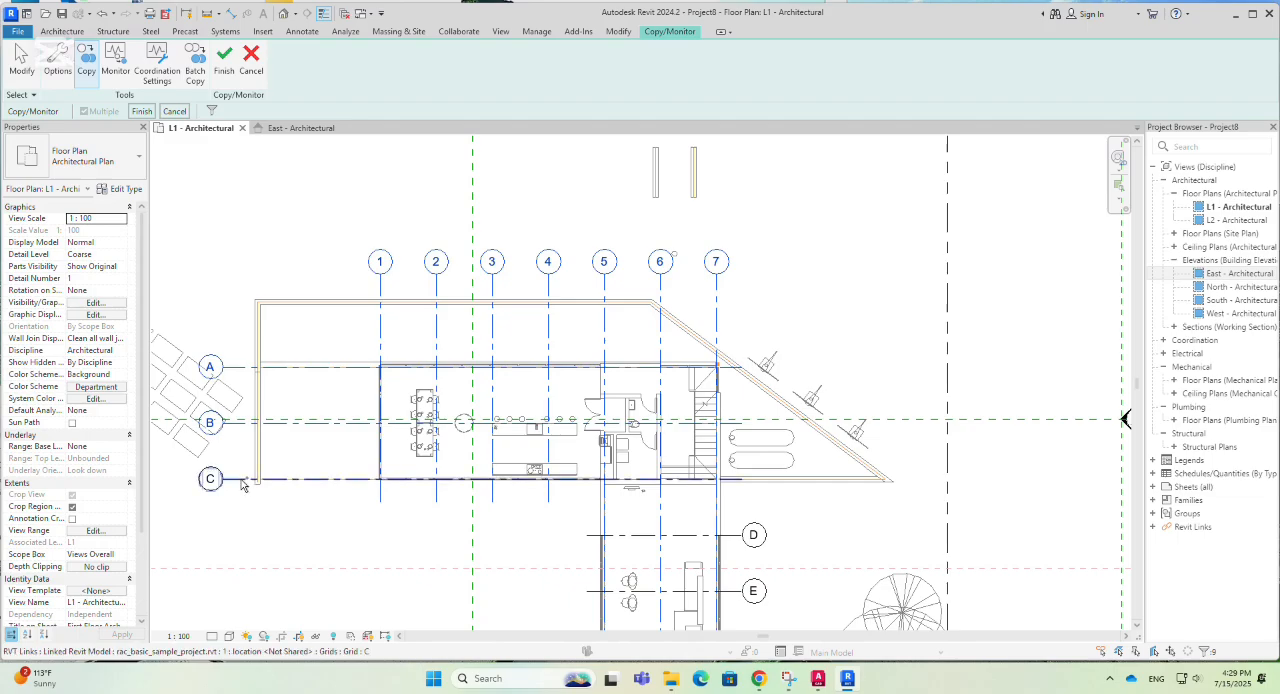
- Add the linked model's lettered grids A to G to the copy selection
{"action": "scroll", "coordinate": [446, 191], "scroll_direction": "down", "scroll_amount": 1}
{"action": "scroll", "coordinate": [447, 191], "scroll_direction": "down", "scroll_amount": 3}
{"action": "scroll", "coordinate": [608, 557], "scroll_direction": "up", "scroll_amount": 4}
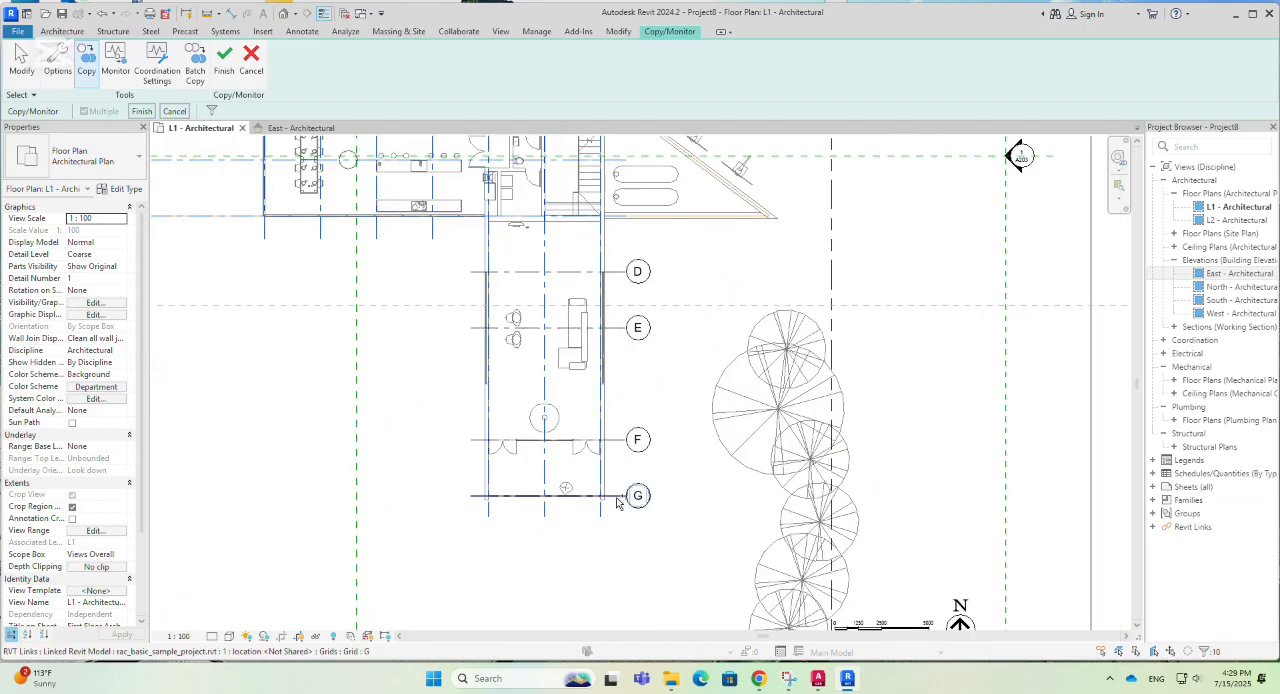
{"action": "left_click", "coordinate": [615, 443]}
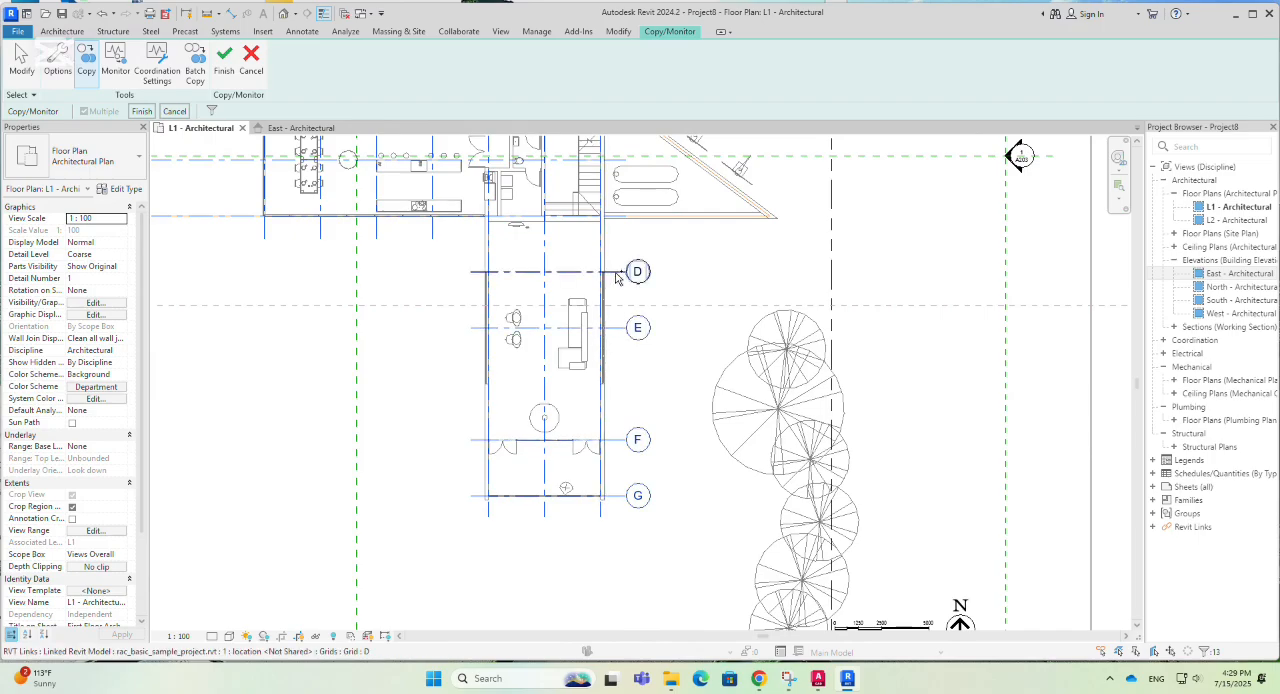
{"action": "scroll", "coordinate": [690, 525], "scroll_direction": "down", "scroll_amount": 3}
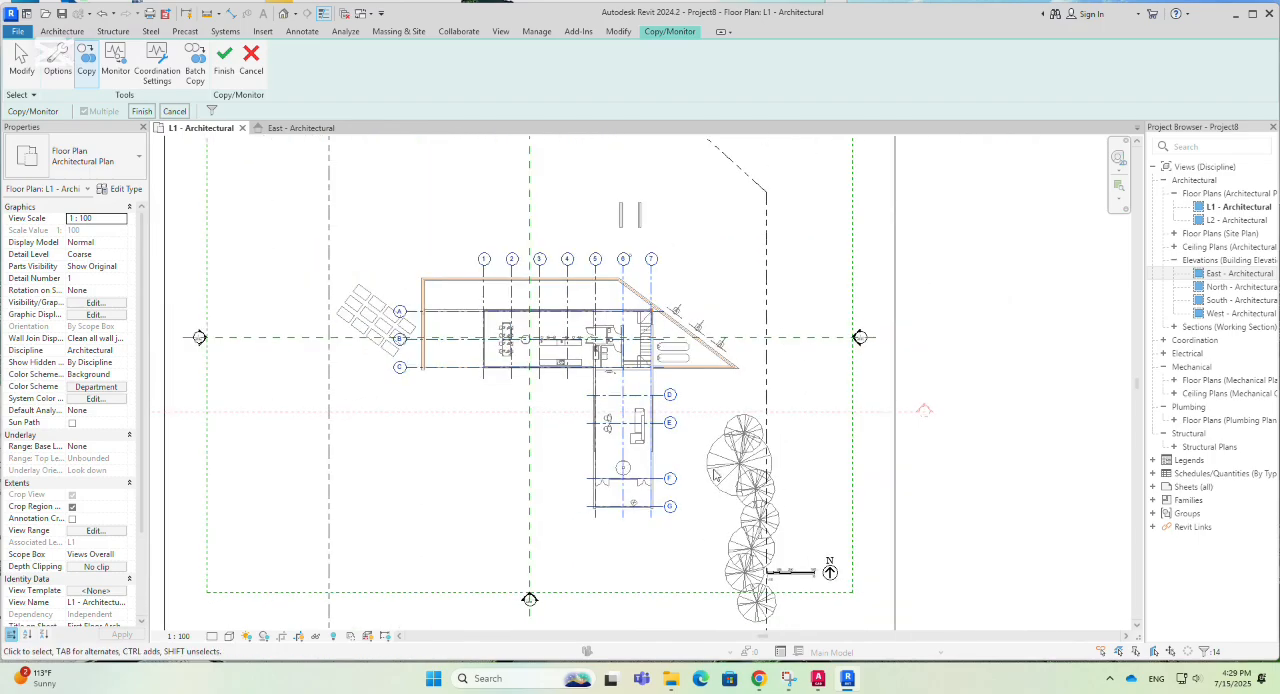
- Complete the multiple grid selection to copy all selected grids, and finish the Copy/Monitor session
{"action": "left_click", "coordinate": [142, 111]}
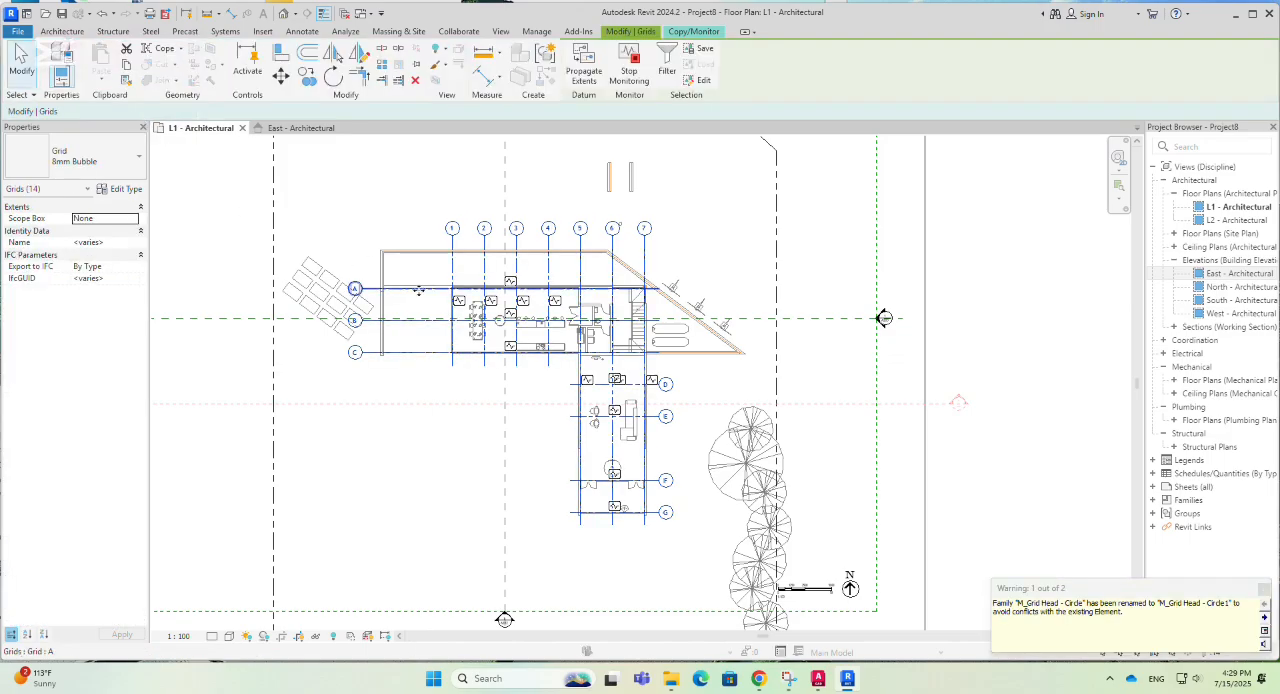
{"action": "scroll", "coordinate": [575, 343], "scroll_direction": "down", "scroll_amount": 2}
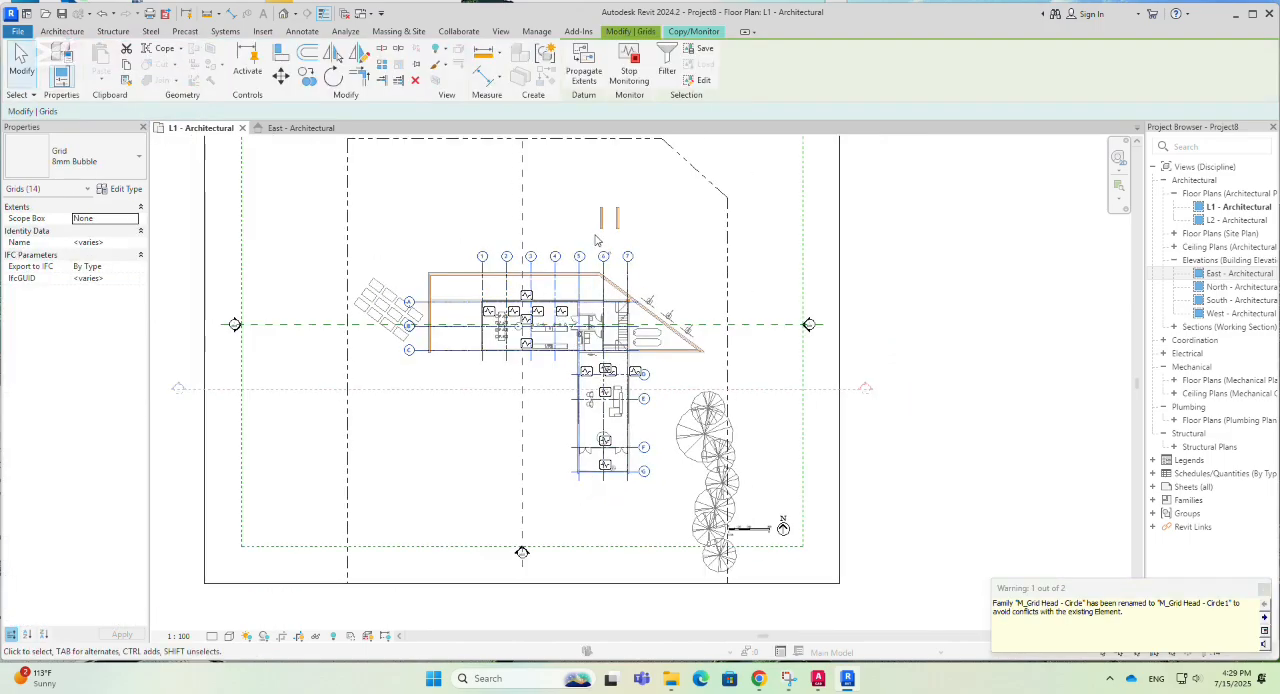
{"action": "scroll", "coordinate": [598, 242], "scroll_direction": "down", "scroll_amount": 1}
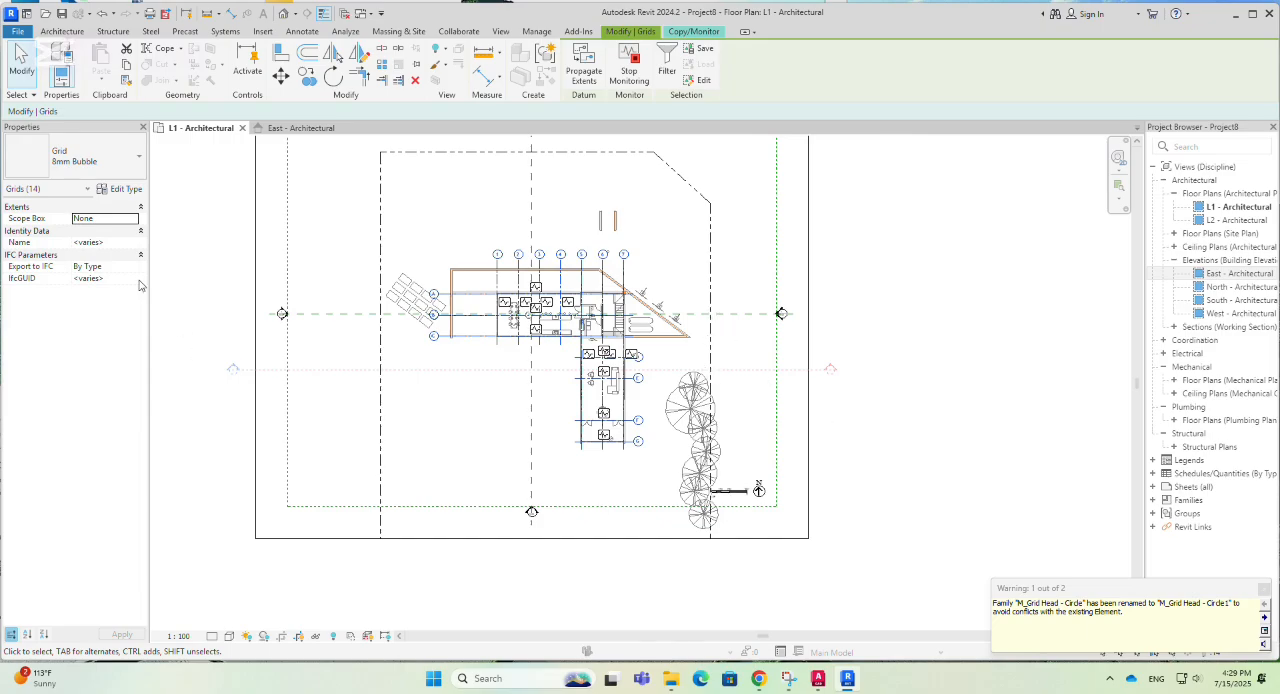
{"action": "left_click", "coordinate": [704, 34]}
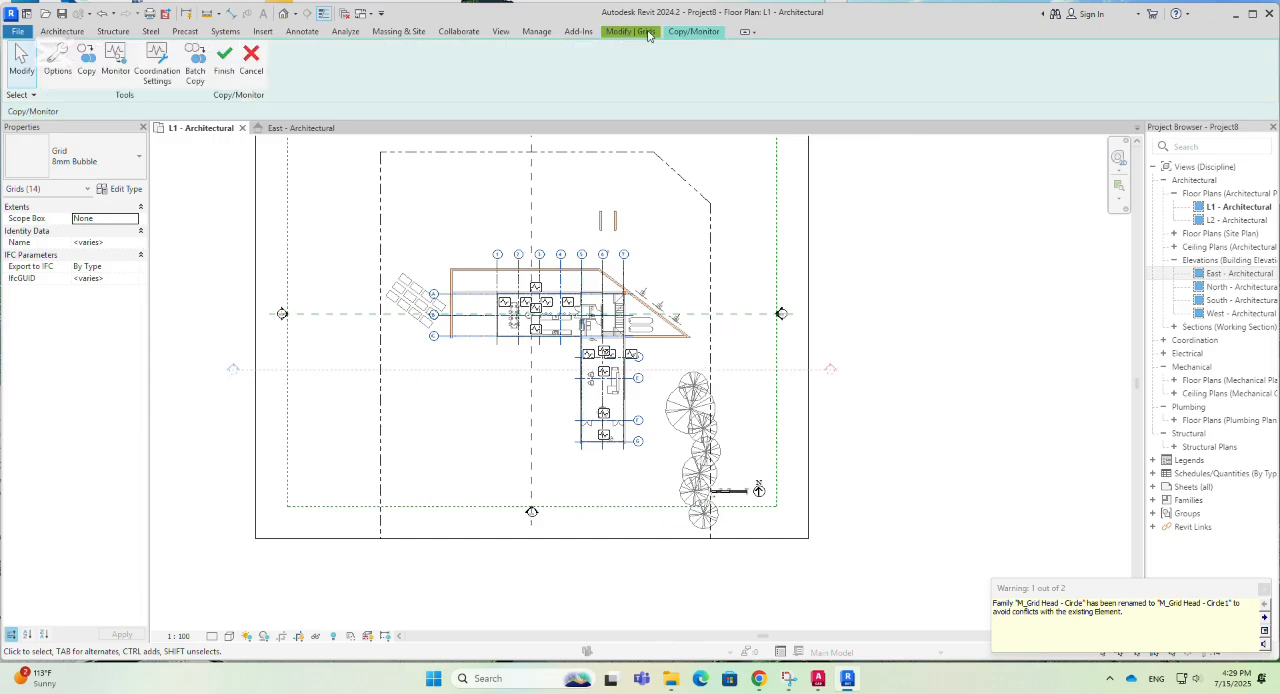
{"action": "left_click", "coordinate": [224, 64]}
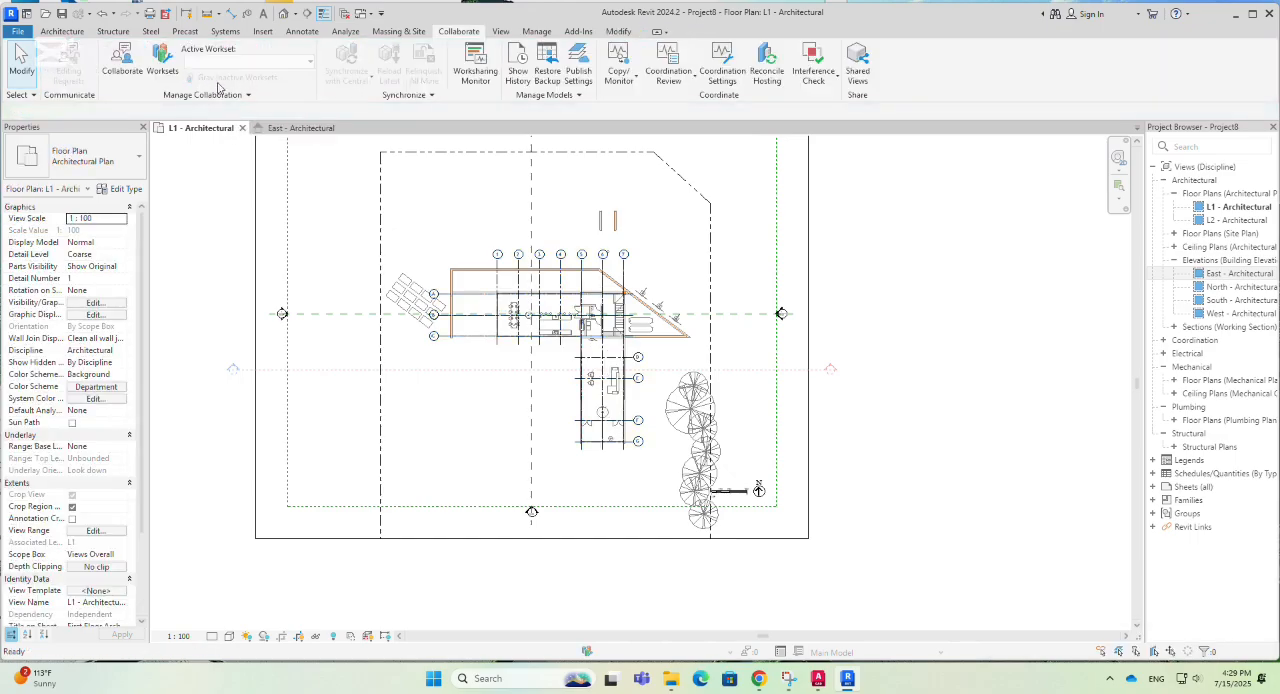
- Hide the linked rac_basic_sample_project.rvt model in the L1 - Architectural plan through its visibility/graphic overrides
{"action": "scroll", "coordinate": [683, 397], "scroll_direction": "down", "scroll_amount": 1}
{"action": "scroll", "coordinate": [683, 397], "scroll_direction": "up", "scroll_amount": 2}
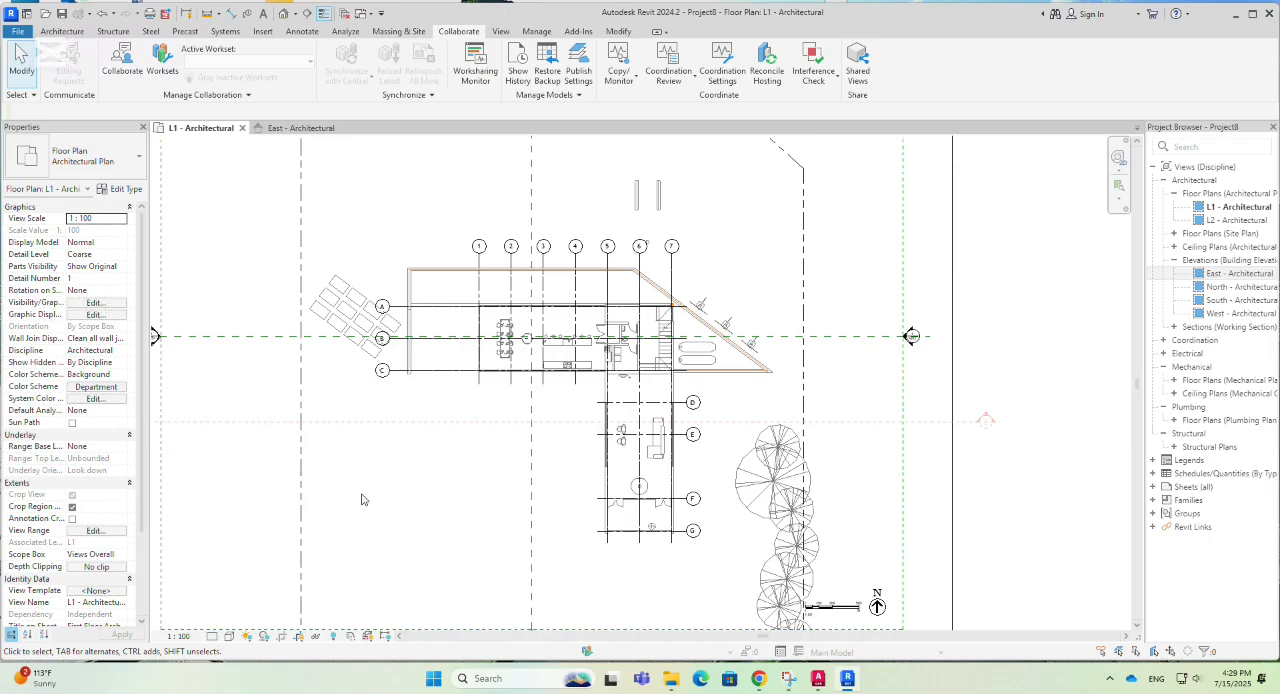
{"action": "key", "text": "v"}
{"action": "key", "text": "g"}
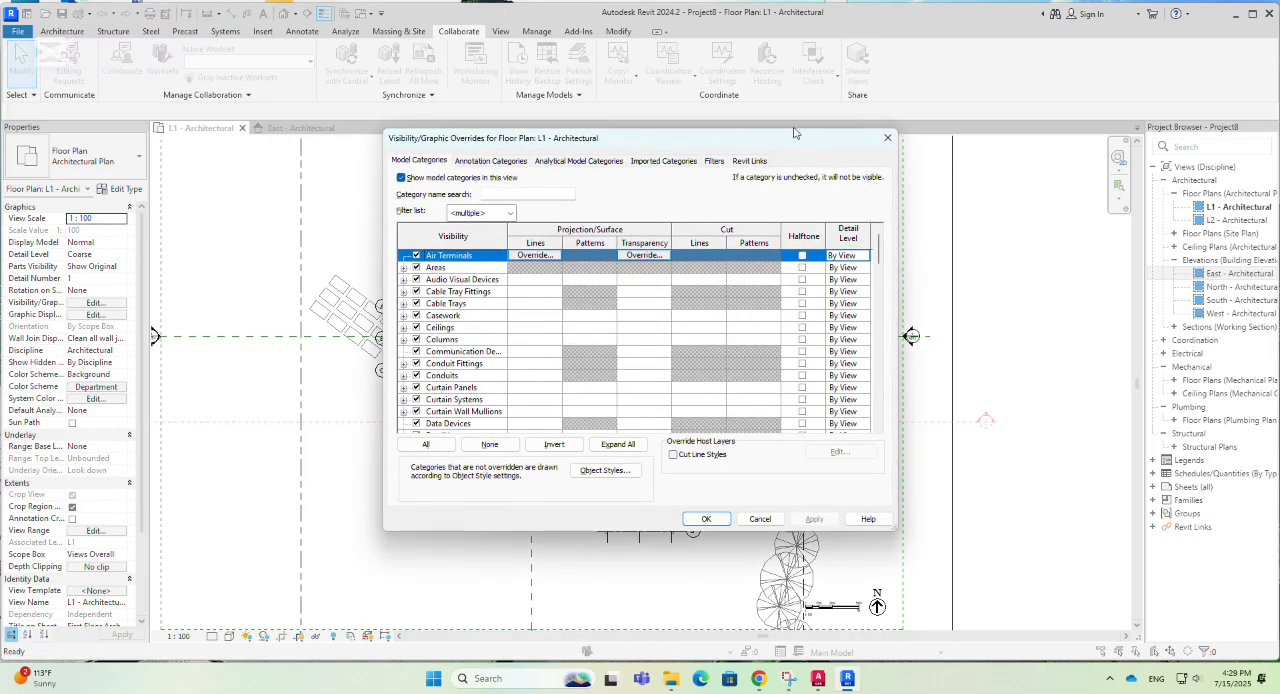
{"action": "left_click", "coordinate": [749, 161]}
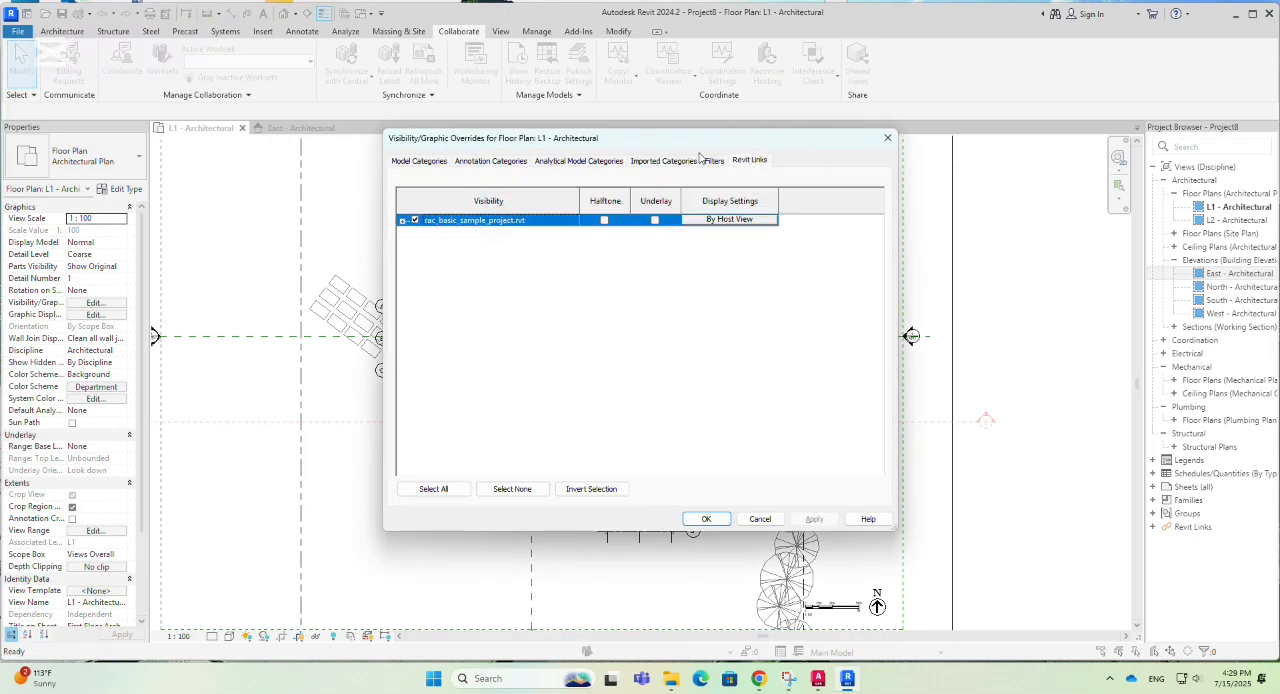
{"action": "left_click", "coordinate": [415, 220]}
{"action": "left_click_drag", "start_coordinate": [669, 145], "coordinate": [985, 202]}
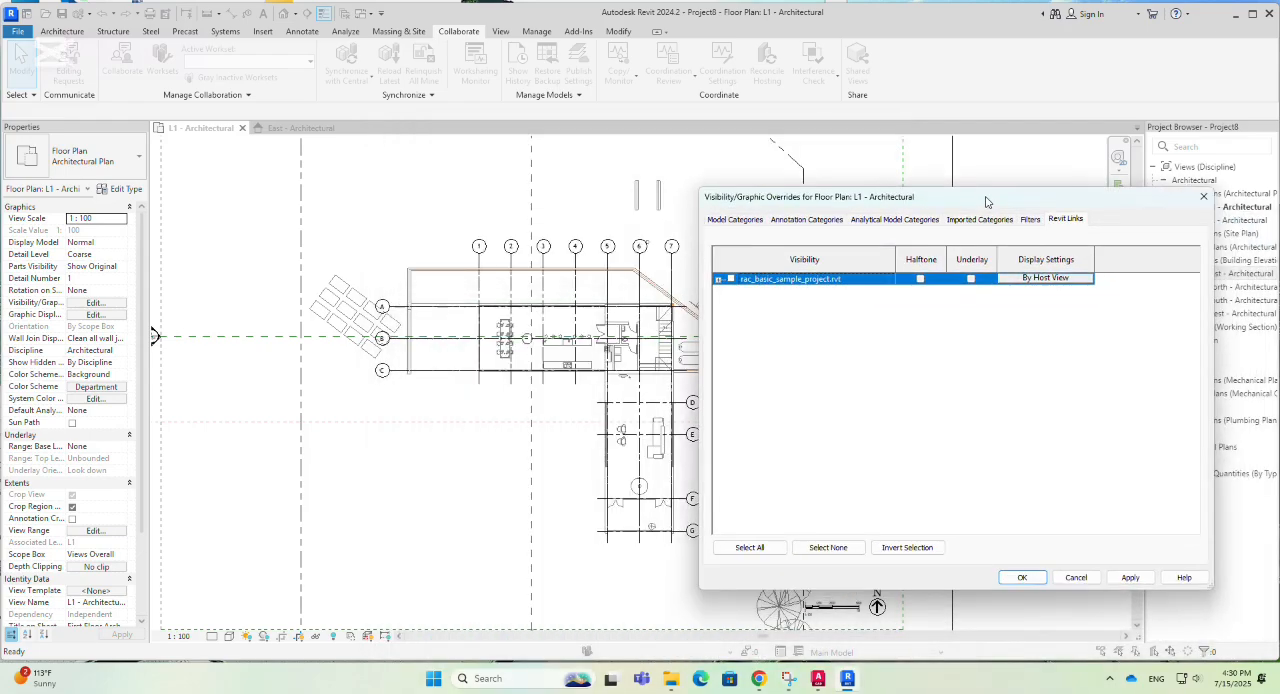
{"action": "left_click", "coordinate": [1033, 582]}
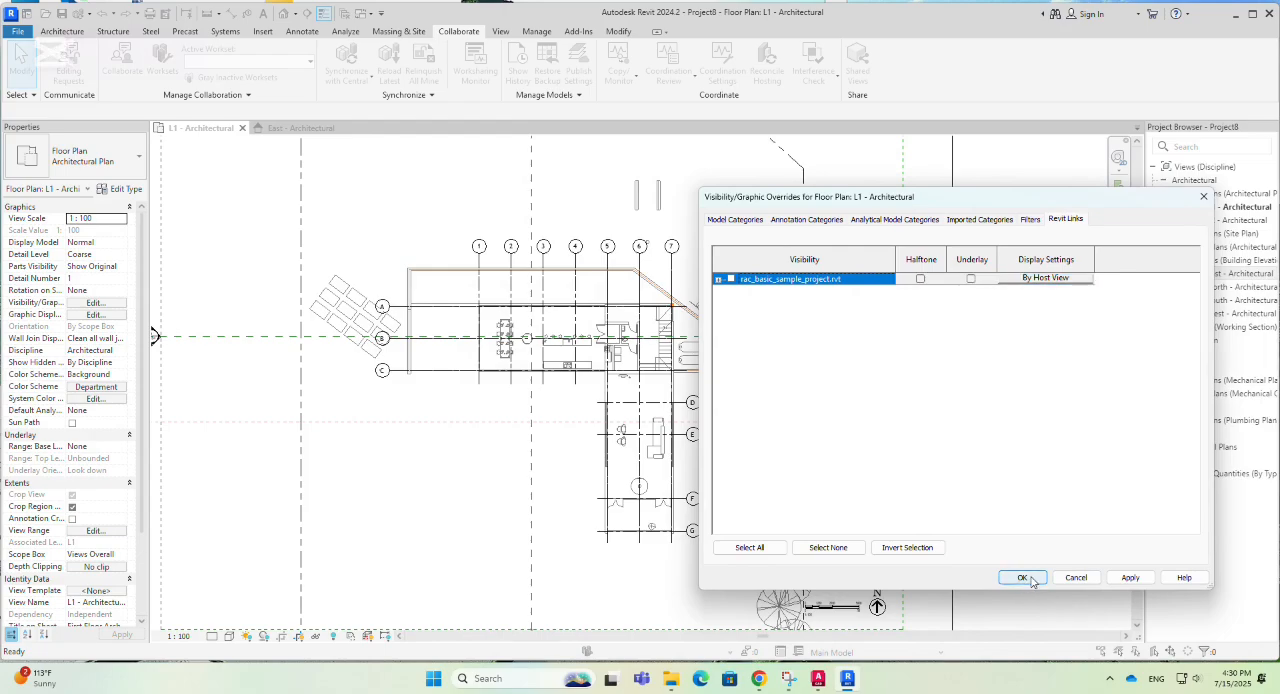
{"action": "left_click", "coordinate": [1031, 580]}
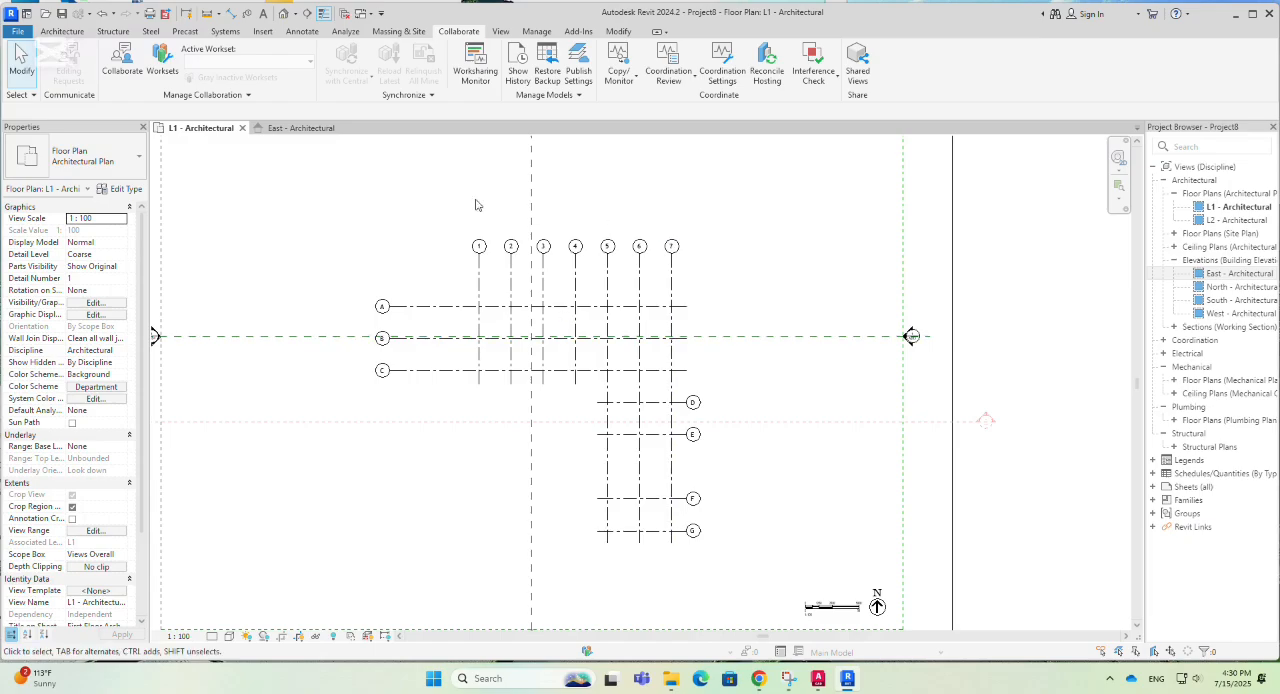
- Open the East - Architectural elevation and examine the copied grids and the host and linked level lines
{"action": "scroll", "coordinate": [462, 200], "scroll_direction": "down", "scroll_amount": 2}
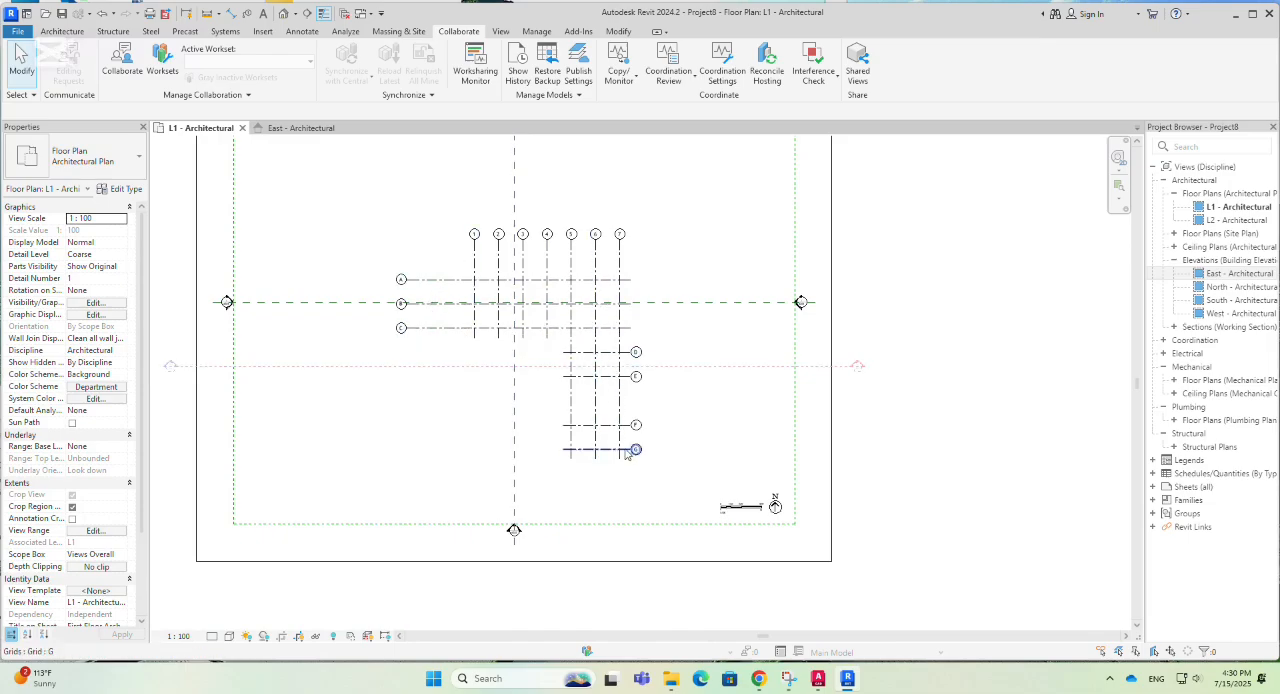
{"action": "left_click", "coordinate": [315, 129]}
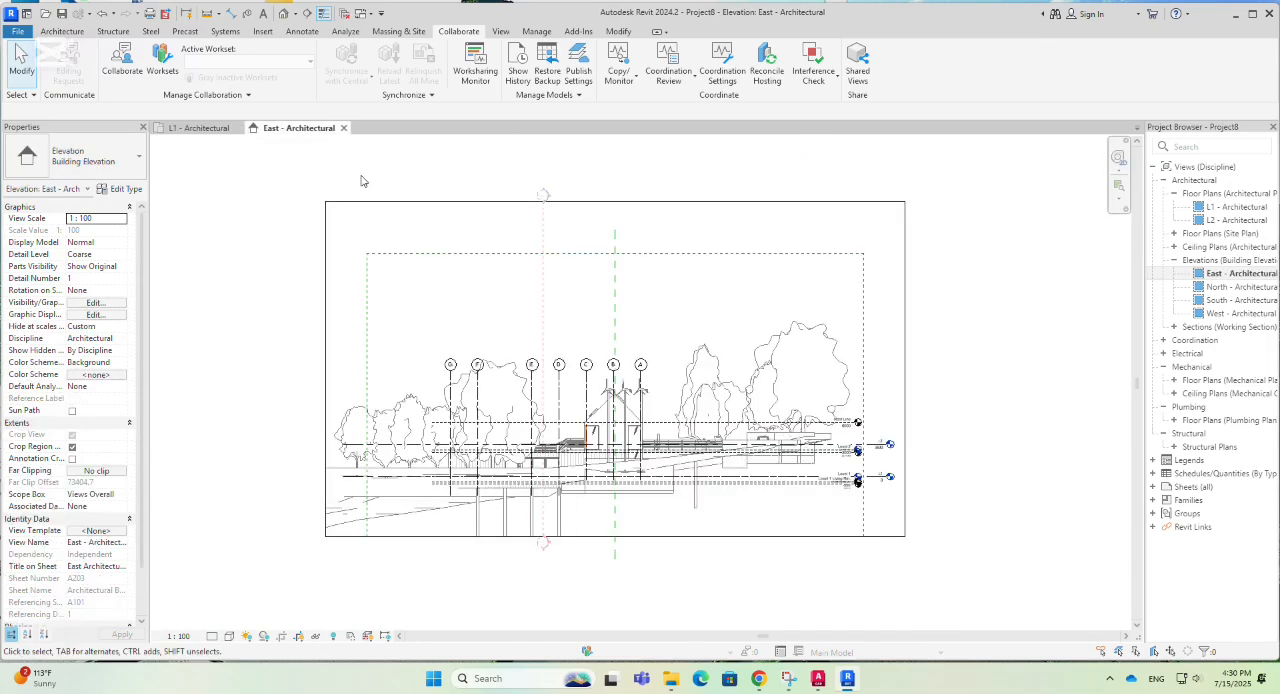
{"action": "scroll", "coordinate": [659, 306], "scroll_direction": "up", "scroll_amount": 3}
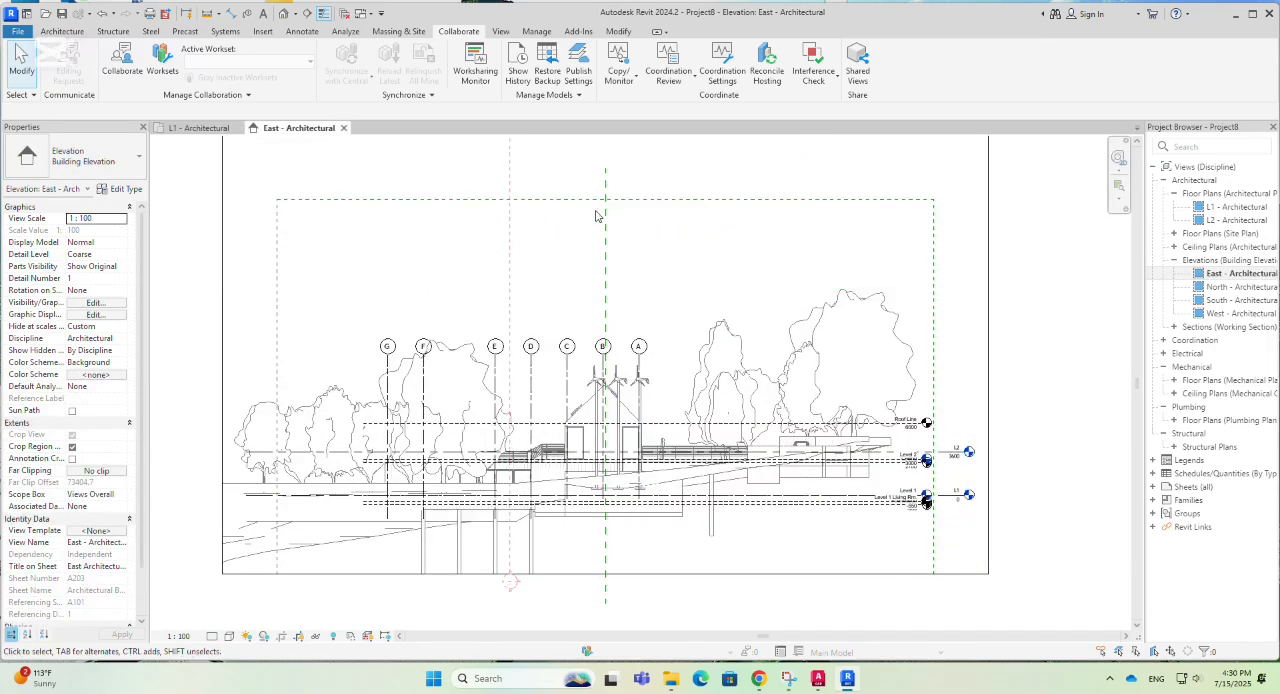
{"action": "scroll", "coordinate": [597, 214], "scroll_direction": "down", "scroll_amount": 3}
{"action": "left_click", "coordinate": [591, 403]}
{"action": "scroll", "coordinate": [591, 403], "scroll_direction": "up", "scroll_amount": 2}
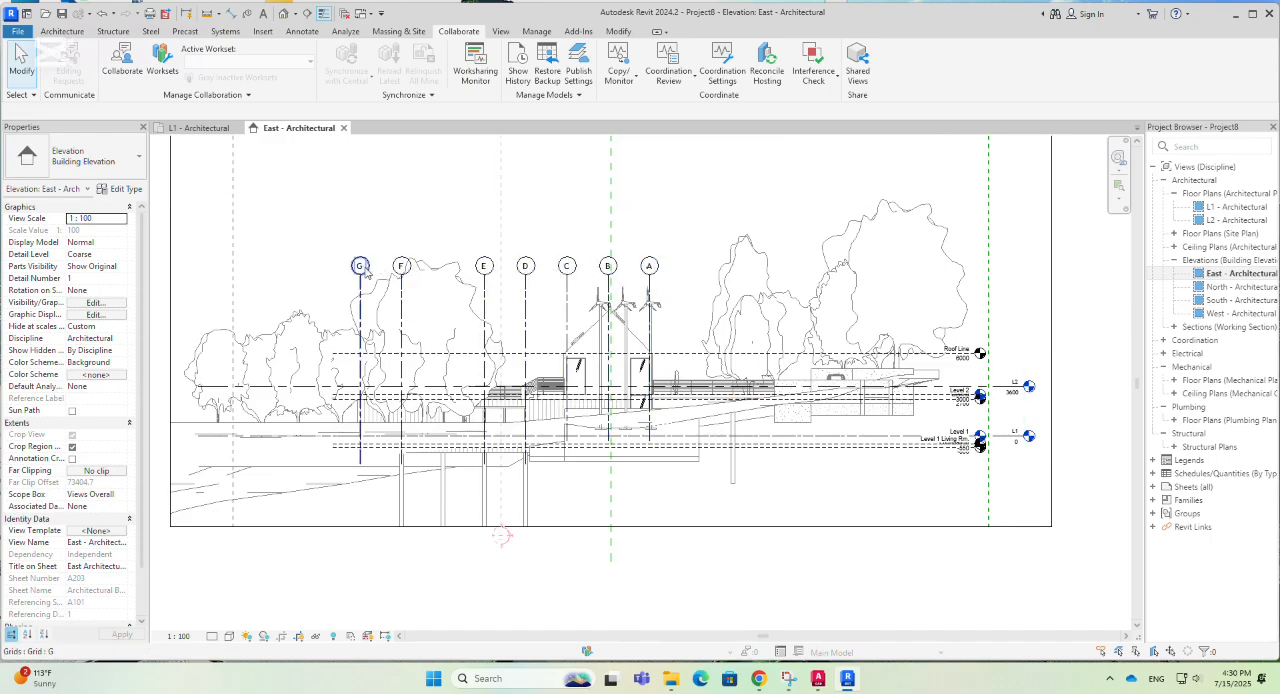
{"action": "scroll", "coordinate": [448, 332], "scroll_direction": "down", "scroll_amount": 2}
{"action": "scroll", "coordinate": [895, 373], "scroll_direction": "up", "scroll_amount": 1}
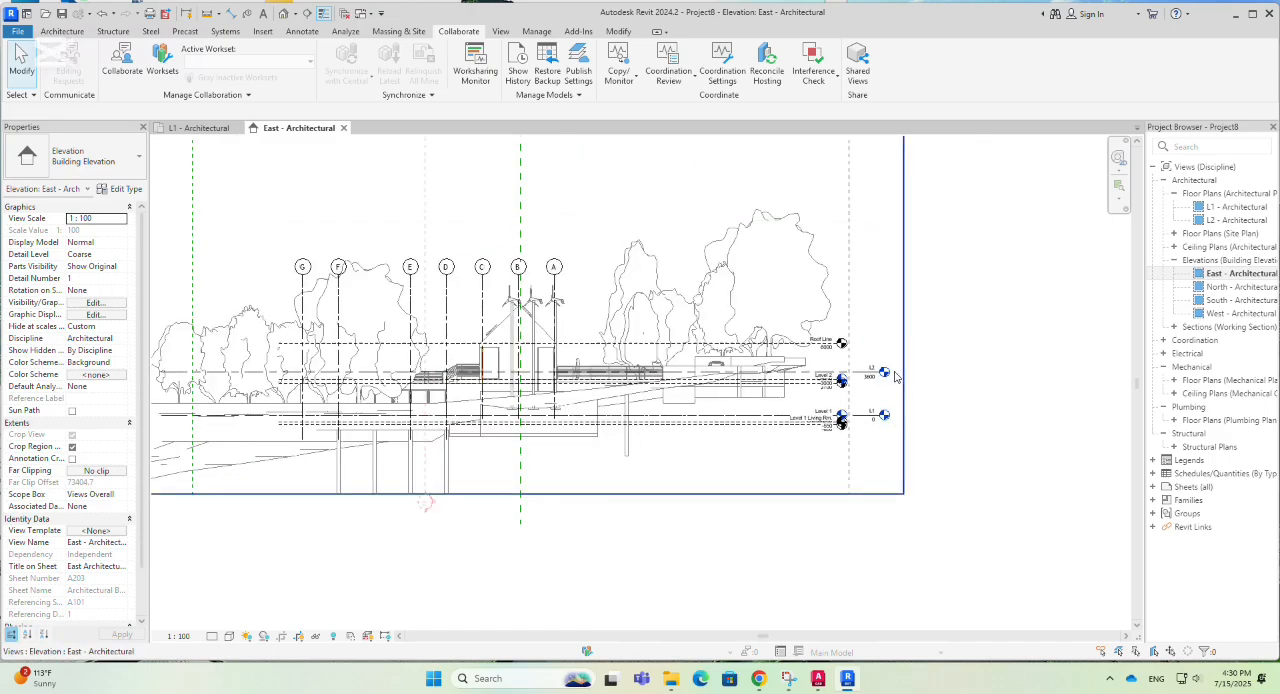
{"action": "scroll", "coordinate": [895, 373], "scroll_direction": "up", "scroll_amount": 3}
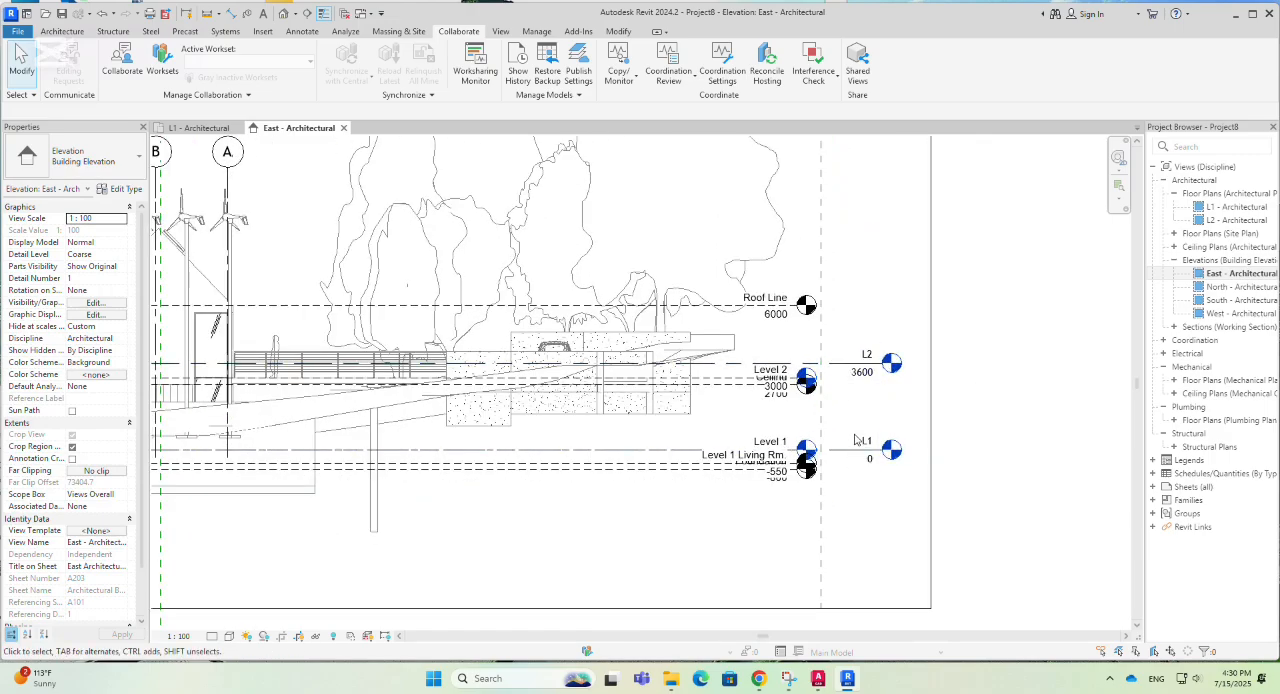
- Turn off visibility of the Levels annotation category in the East - Architectural elevation
{"action": "key", "text": "v"}
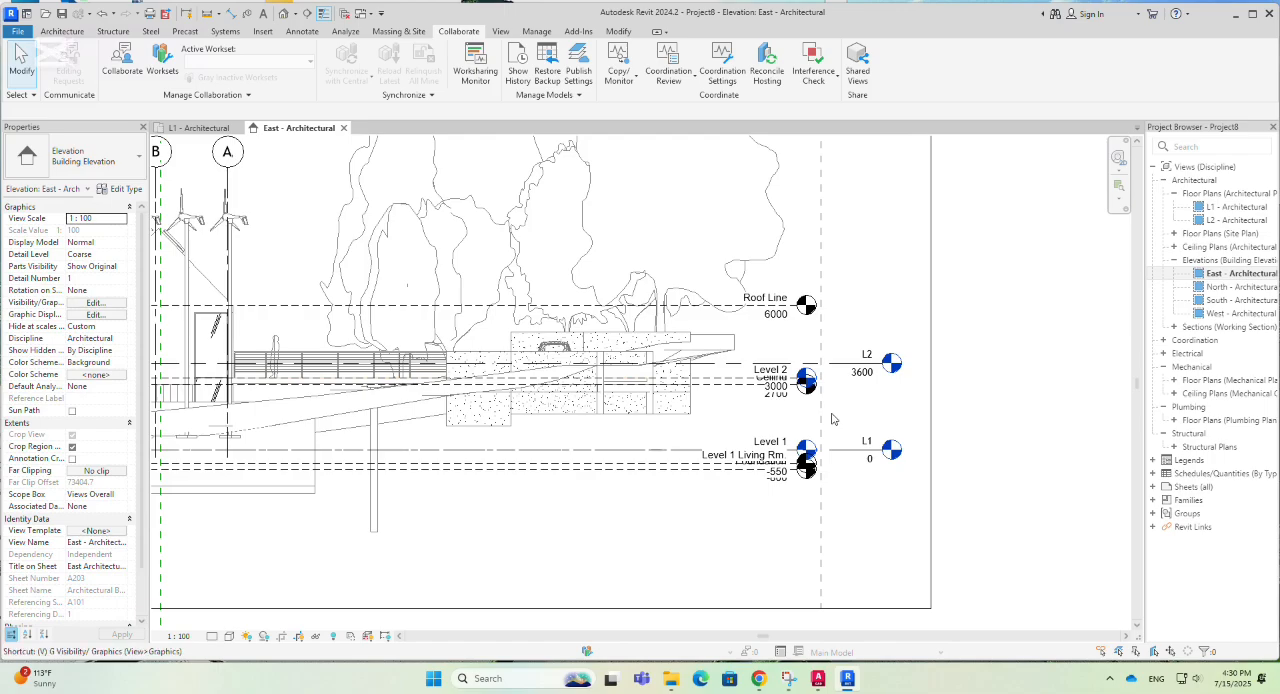
{"action": "key", "text": "g"}
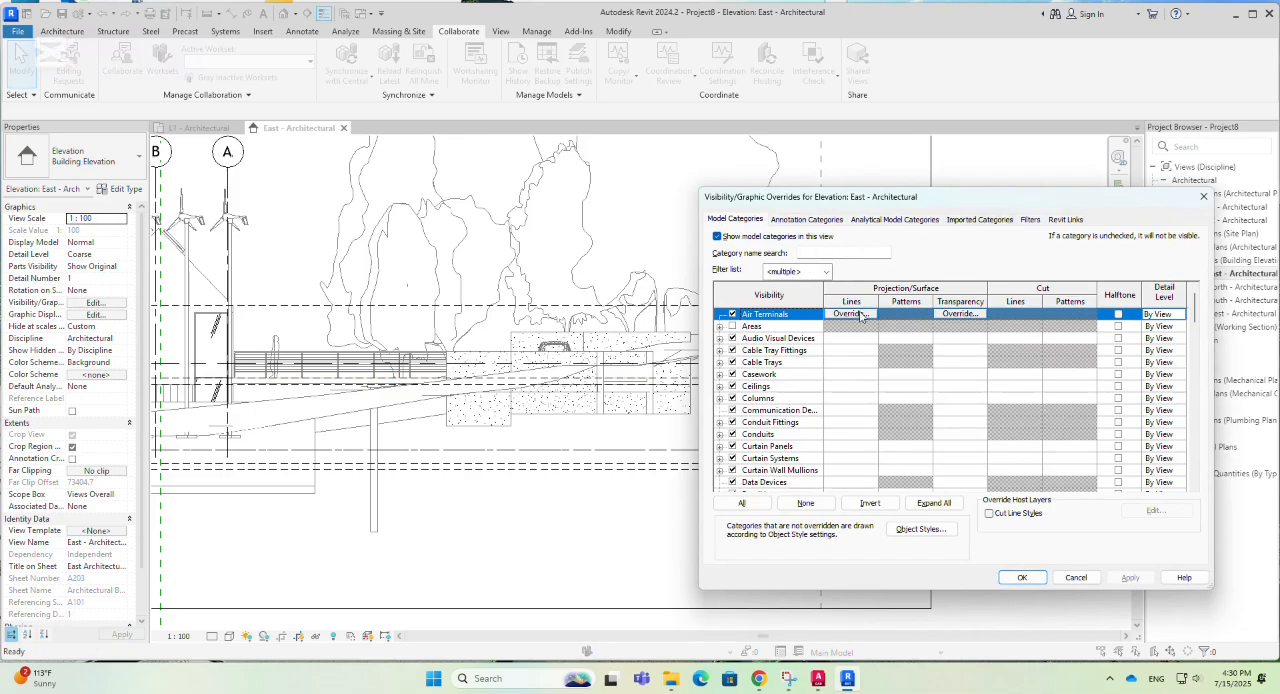
{"action": "left_click", "coordinate": [765, 436]}
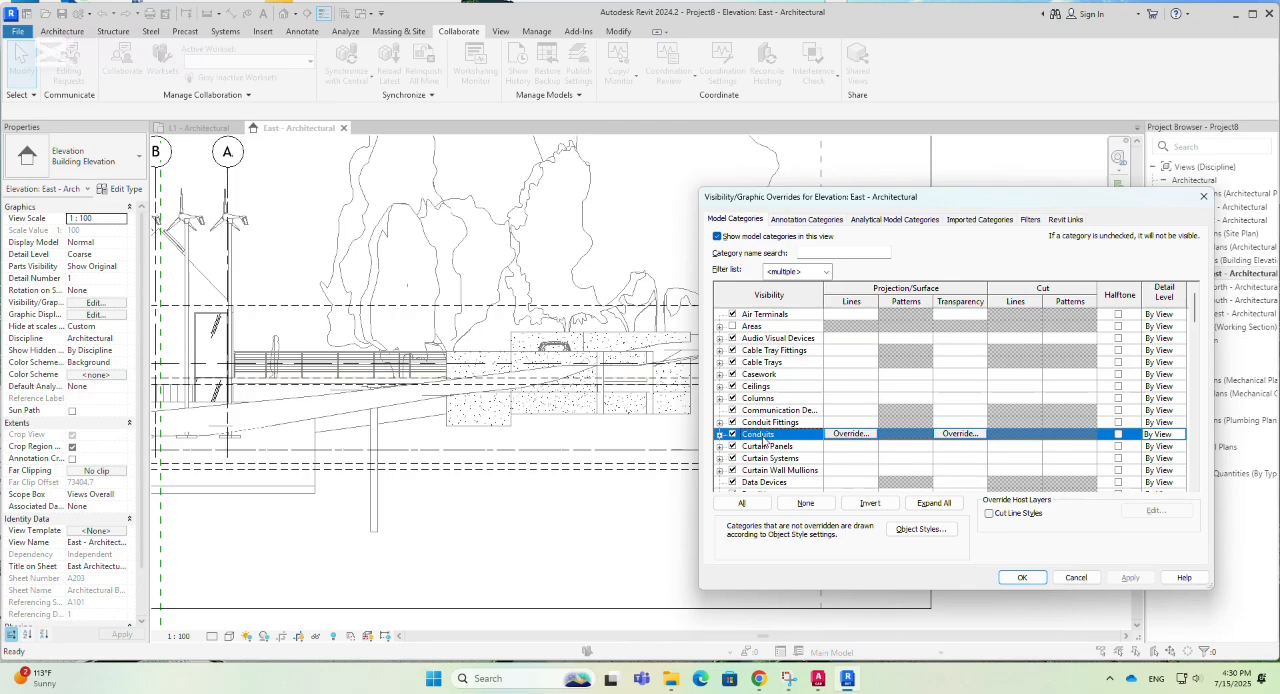
{"action": "key", "text": "l"}
{"action": "scroll", "coordinate": [762, 441], "scroll_direction": "down", "scroll_amount": 5}
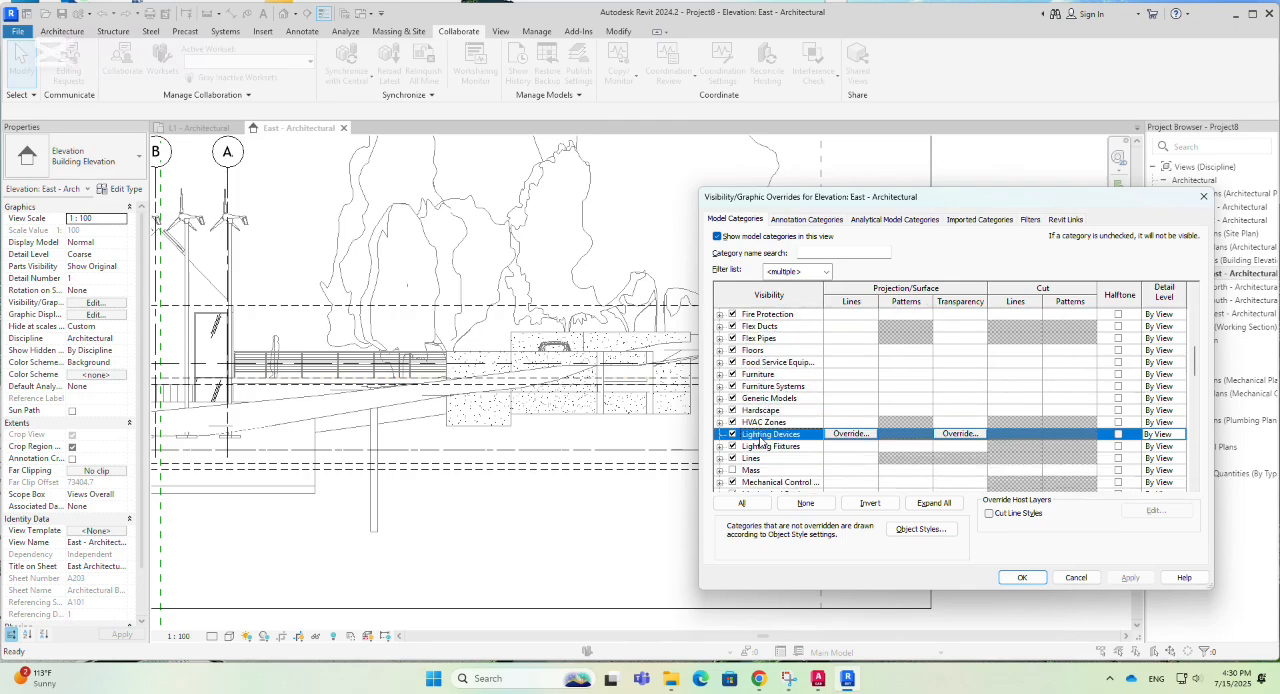
{"action": "scroll", "coordinate": [762, 442], "scroll_direction": "down", "scroll_amount": 1}
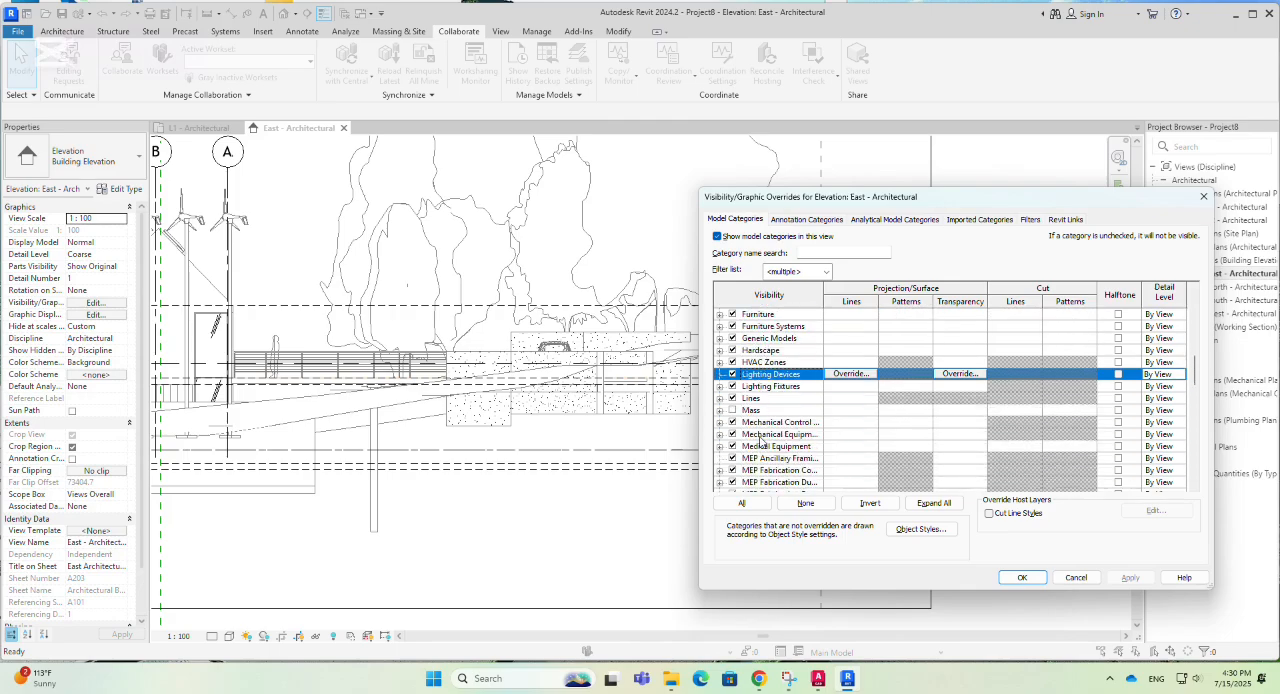
{"action": "scroll", "coordinate": [762, 441], "scroll_direction": "down", "scroll_amount": 2}
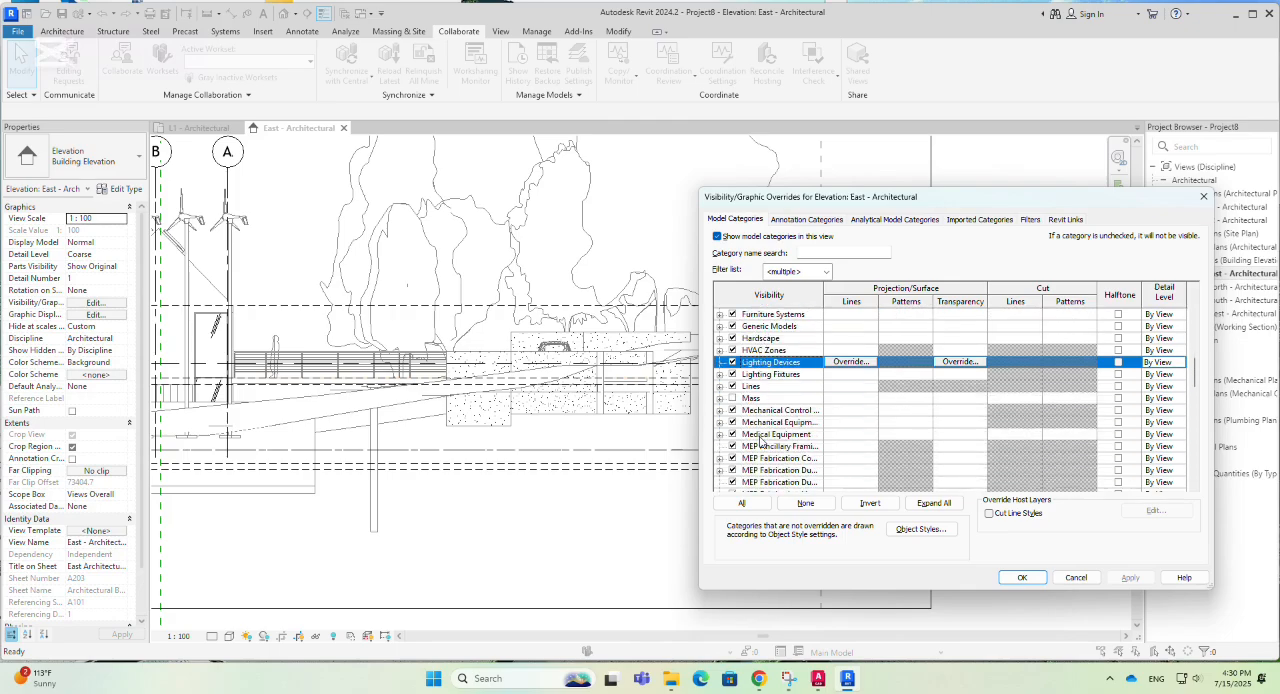
{"action": "left_click", "coordinate": [805, 220]}
{"action": "left_click", "coordinate": [762, 387]}
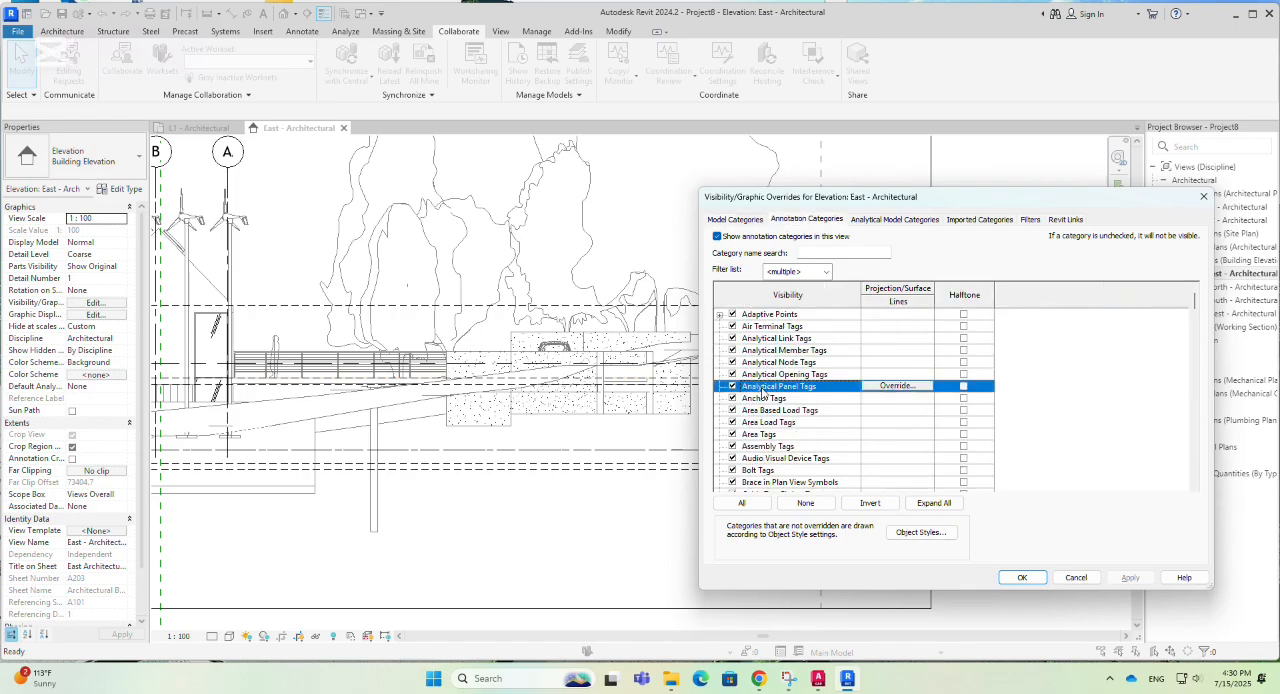
{"action": "key", "text": "l"}
{"action": "scroll", "coordinate": [762, 393], "scroll_direction": "down", "scroll_amount": 2}
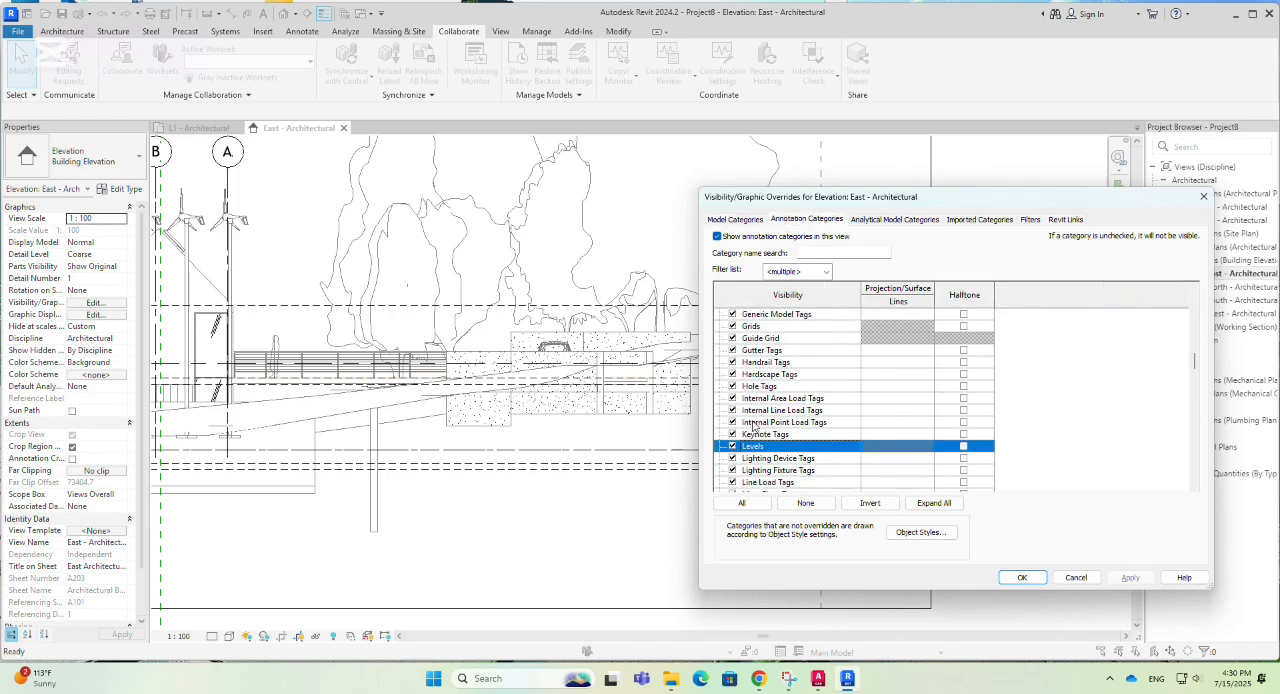
{"action": "left_click", "coordinate": [733, 446]}
{"action": "left_click_drag", "start_coordinate": [990, 200], "coordinate": [554, 195]}
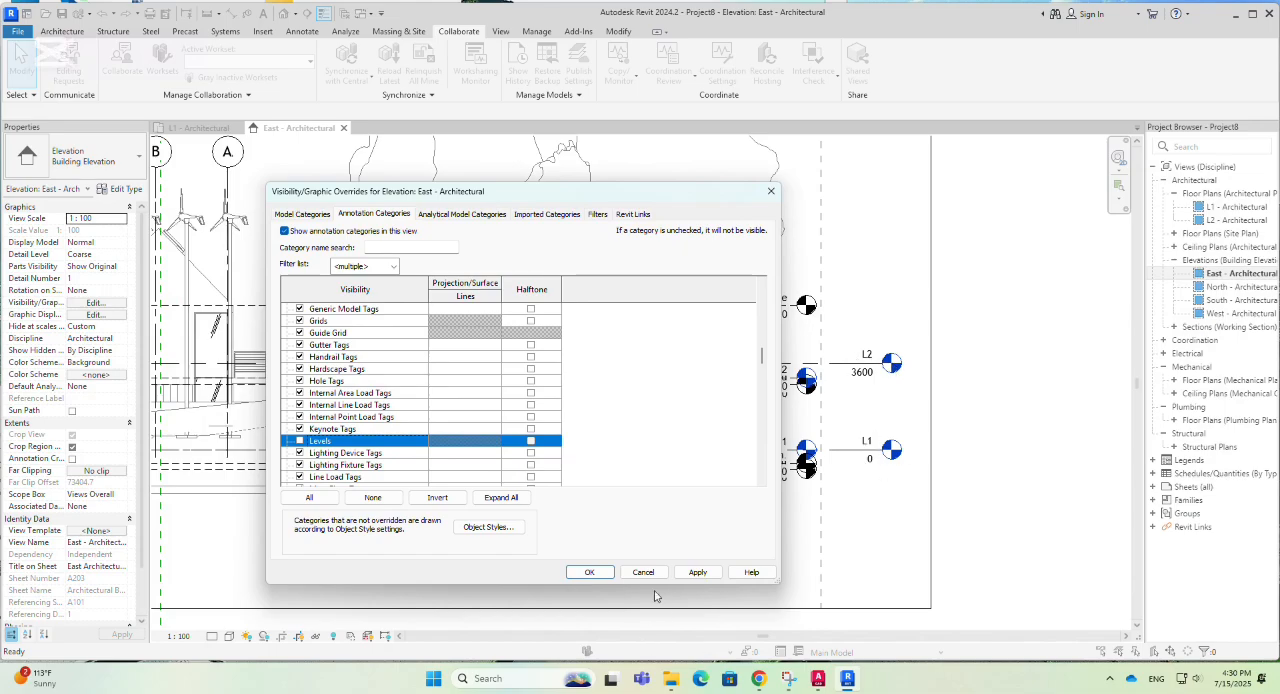
{"action": "left_click", "coordinate": [590, 573]}
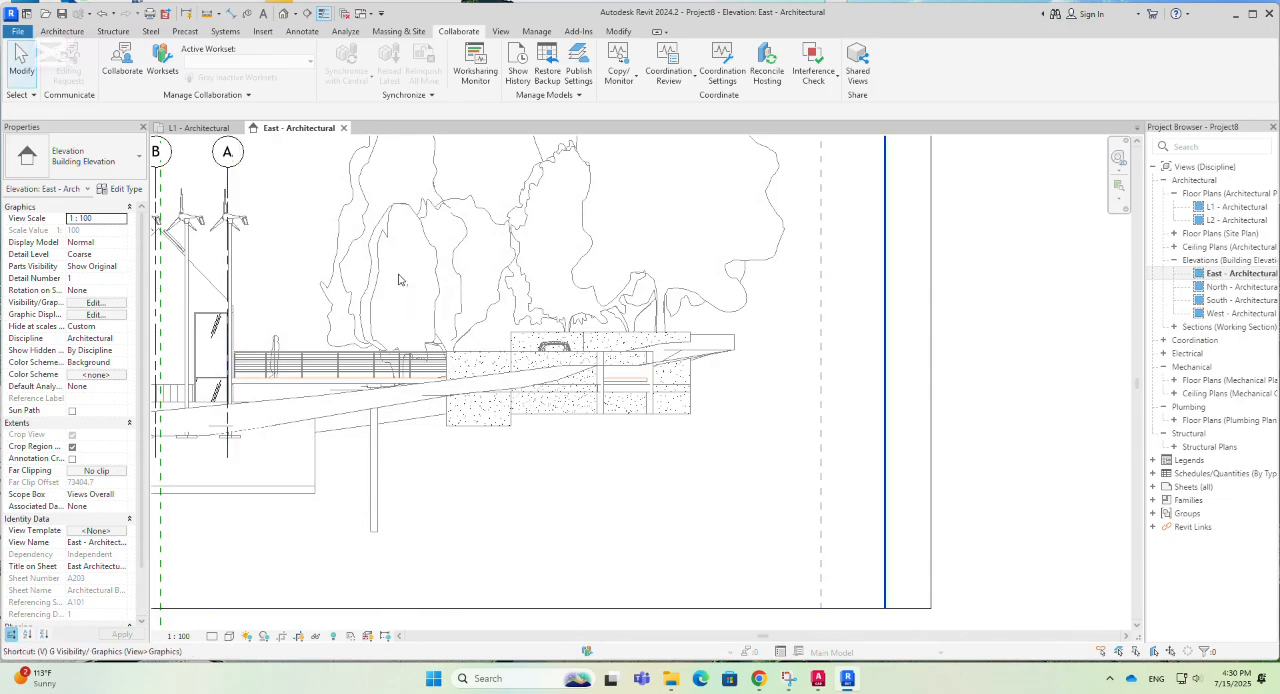
- Turn visibility of the Levels annotation category back on in the East - Architectural elevation
{"action": "key", "text": "v"}
{"action": "key", "text": "g"}
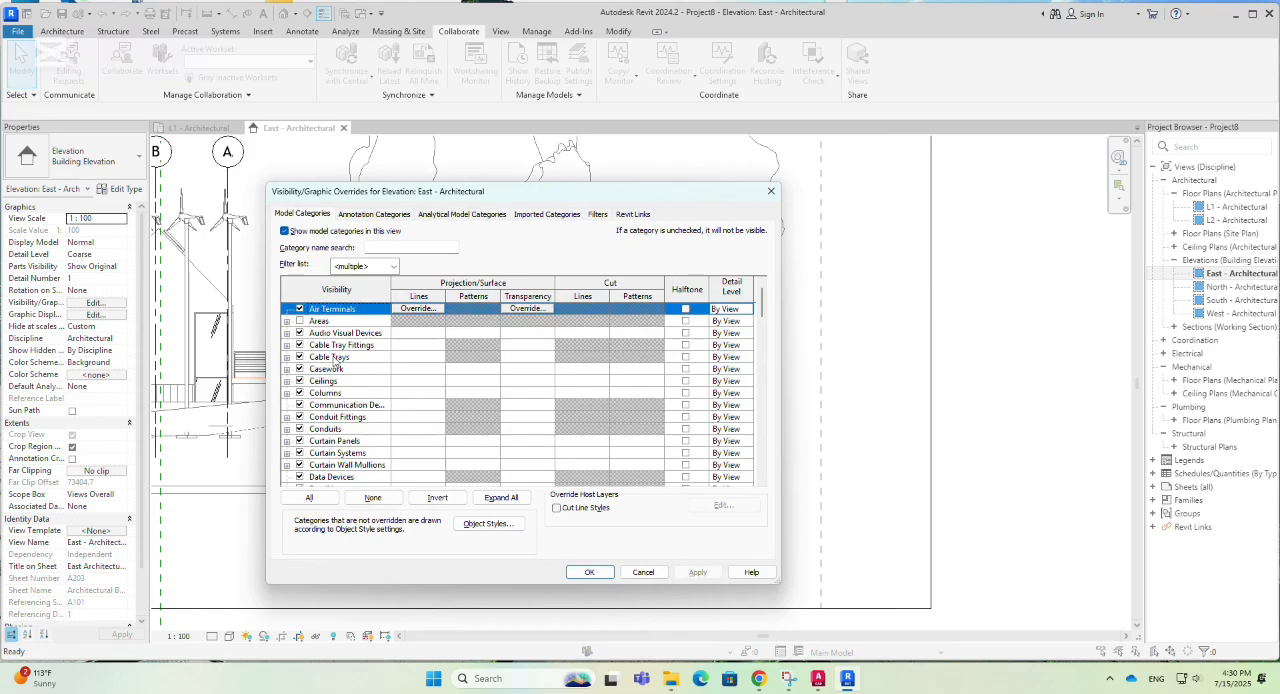
{"action": "left_click", "coordinate": [378, 215]}
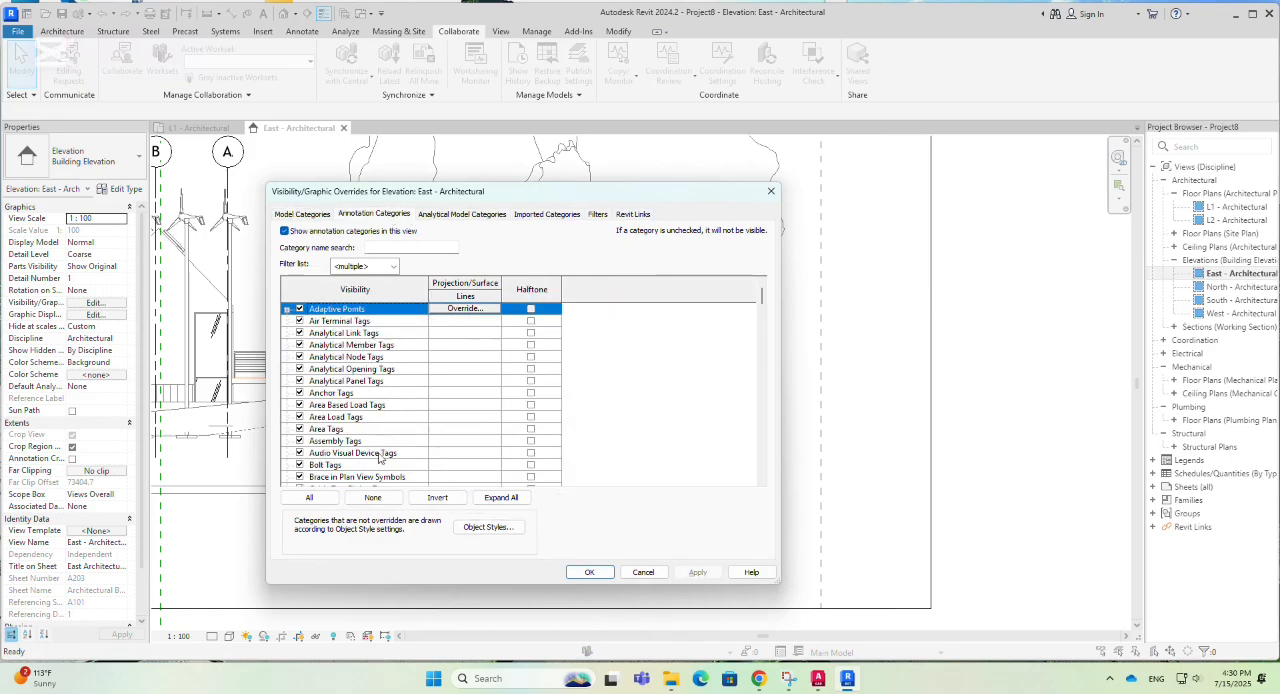
{"action": "key", "text": "l"}
{"action": "scroll", "coordinate": [320, 428], "scroll_direction": "down", "scroll_amount": 2}
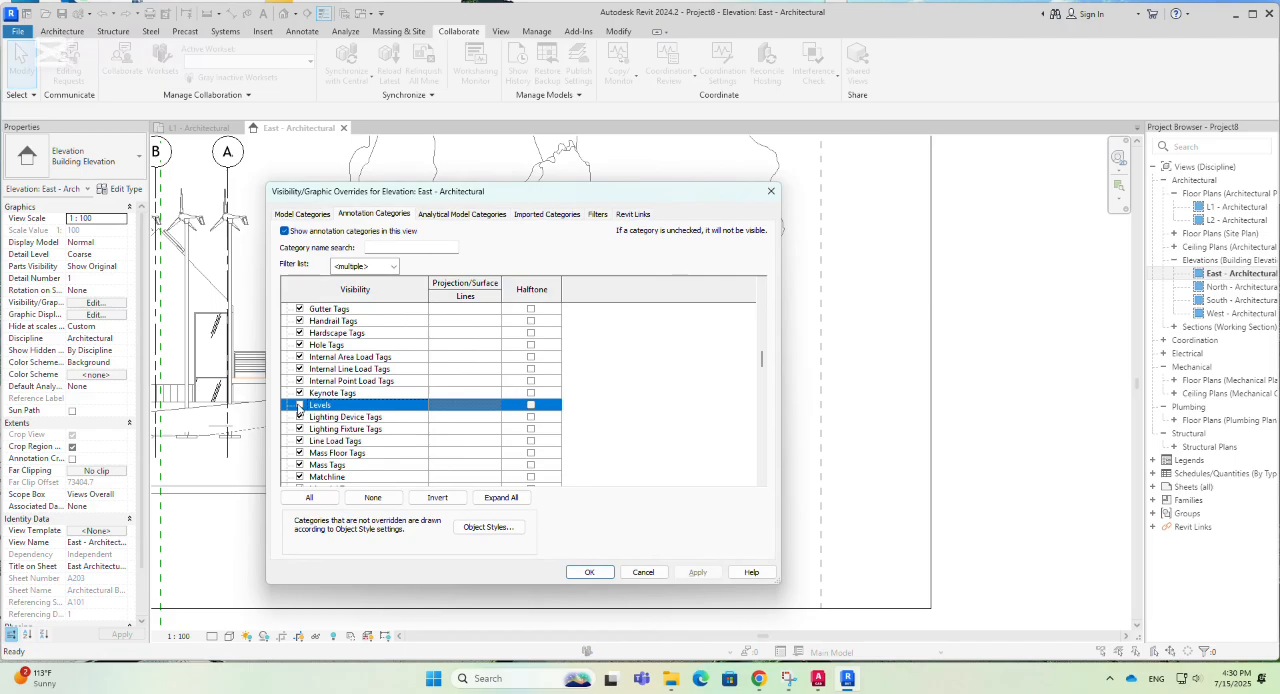
{"action": "left_click", "coordinate": [698, 572]}
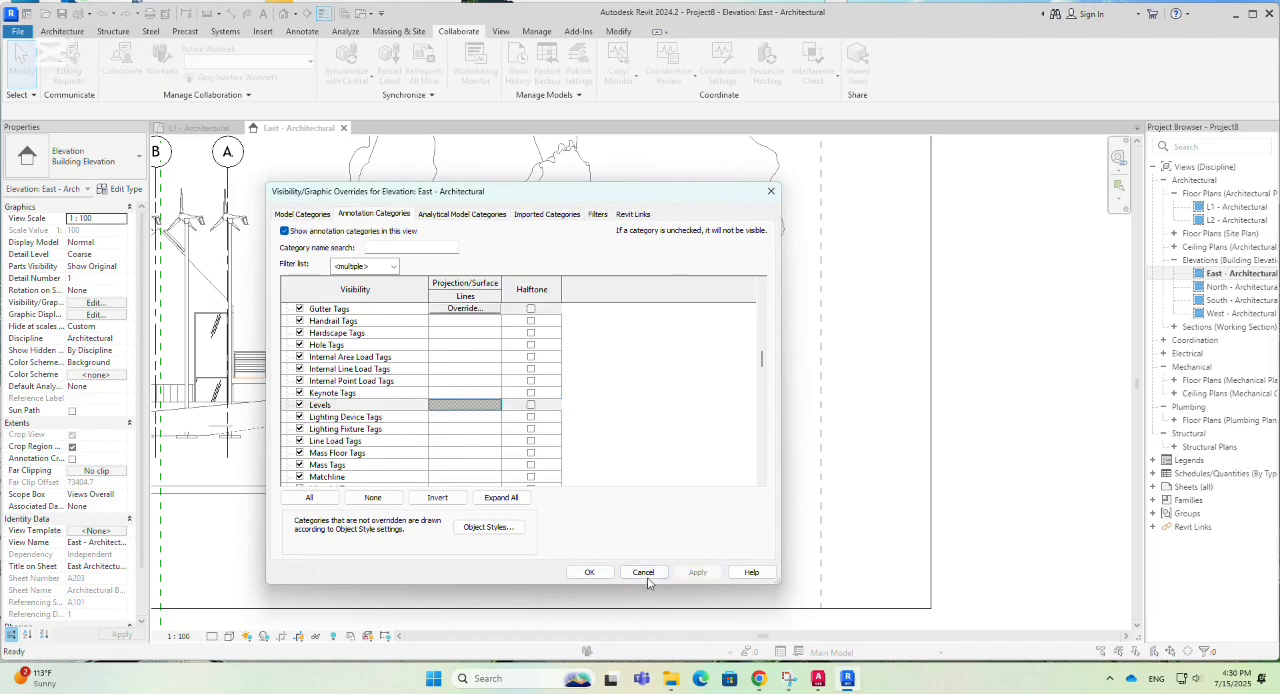
{"action": "left_click", "coordinate": [592, 572]}
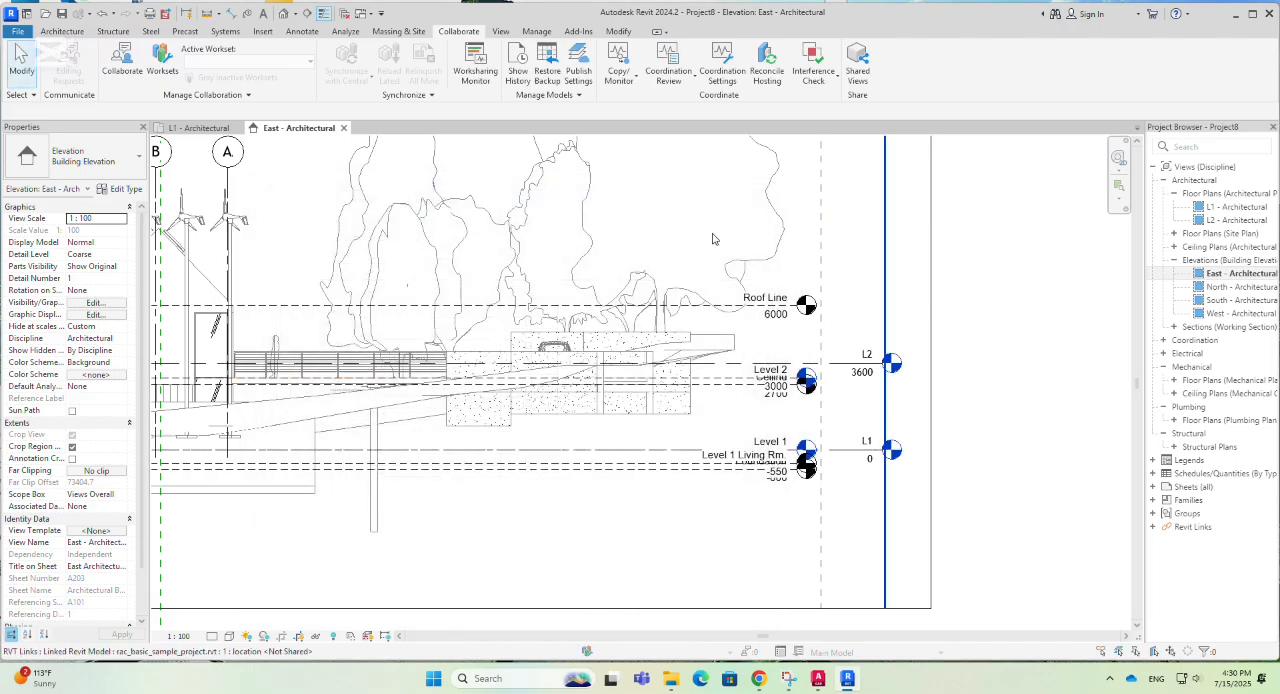
{"action": "scroll", "coordinate": [1040, 422], "scroll_direction": "down", "scroll_amount": 3}
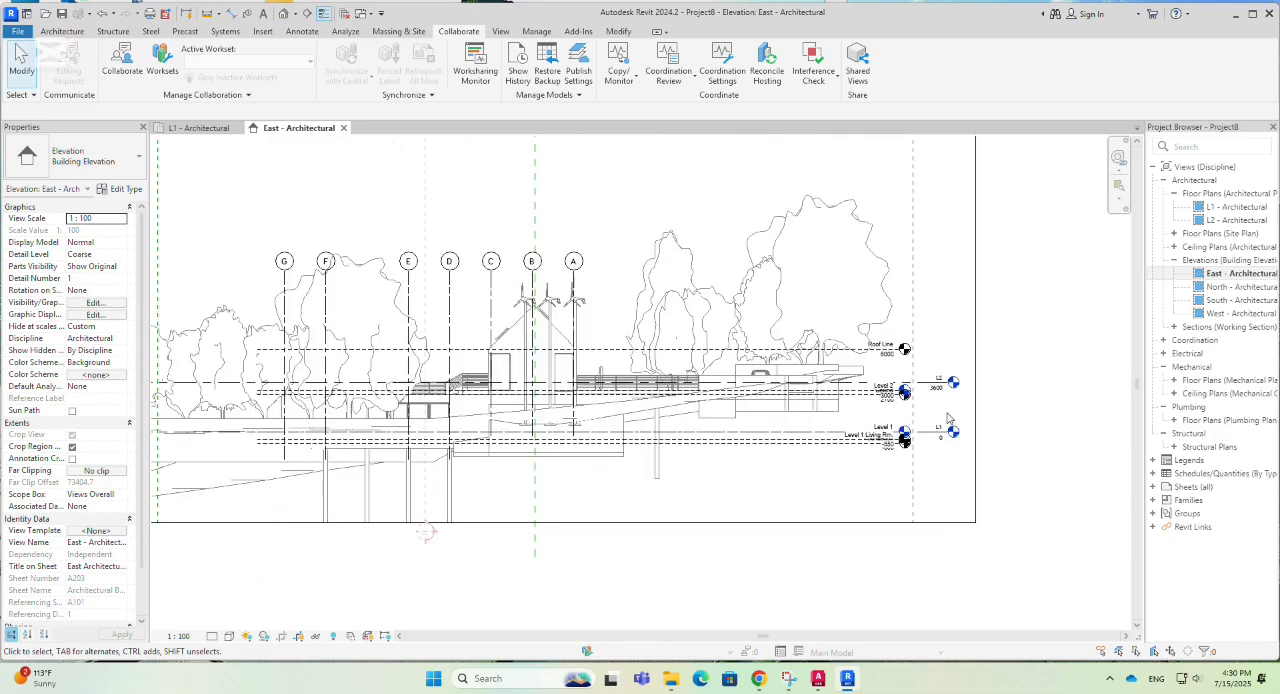
{"action": "scroll", "coordinate": [656, 477], "scroll_direction": "up", "scroll_amount": 2}
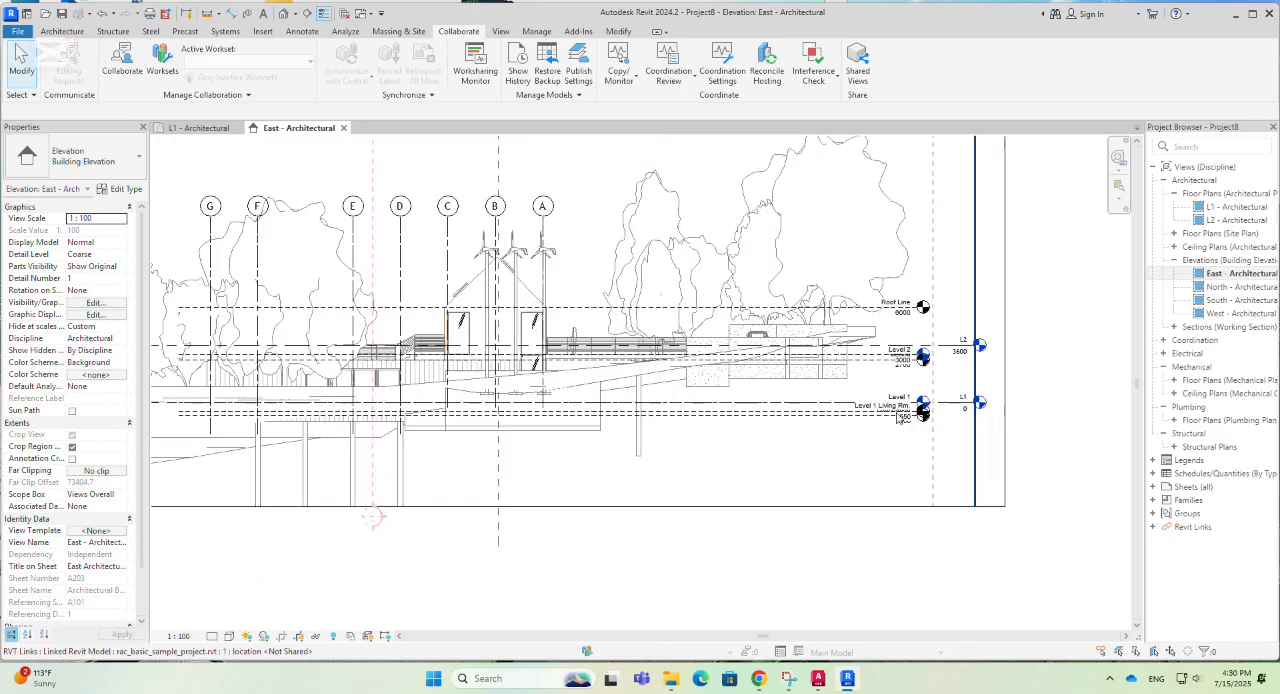
{"action": "scroll", "coordinate": [766, 352], "scroll_direction": "up", "scroll_amount": 1}
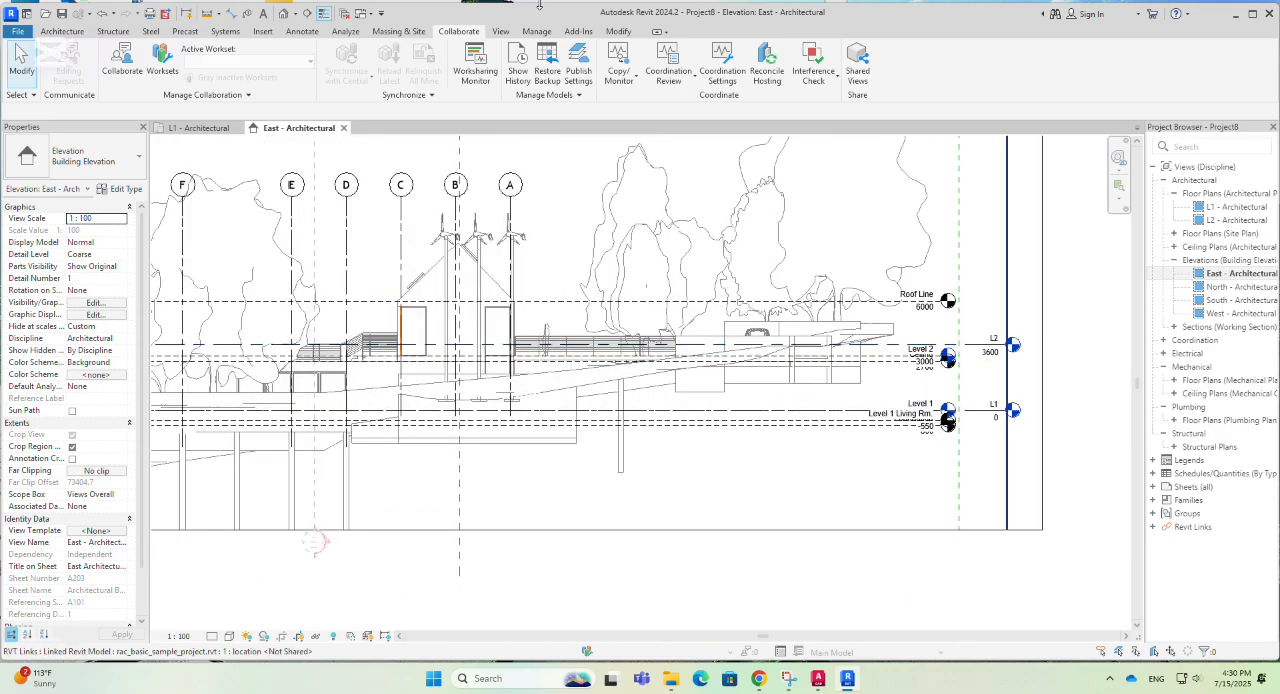
- Start Copy/Monitor on the linked rac_basic_sample_project model and activate Copy with the Multiple option
{"action": "left_click", "coordinate": [631, 80]}
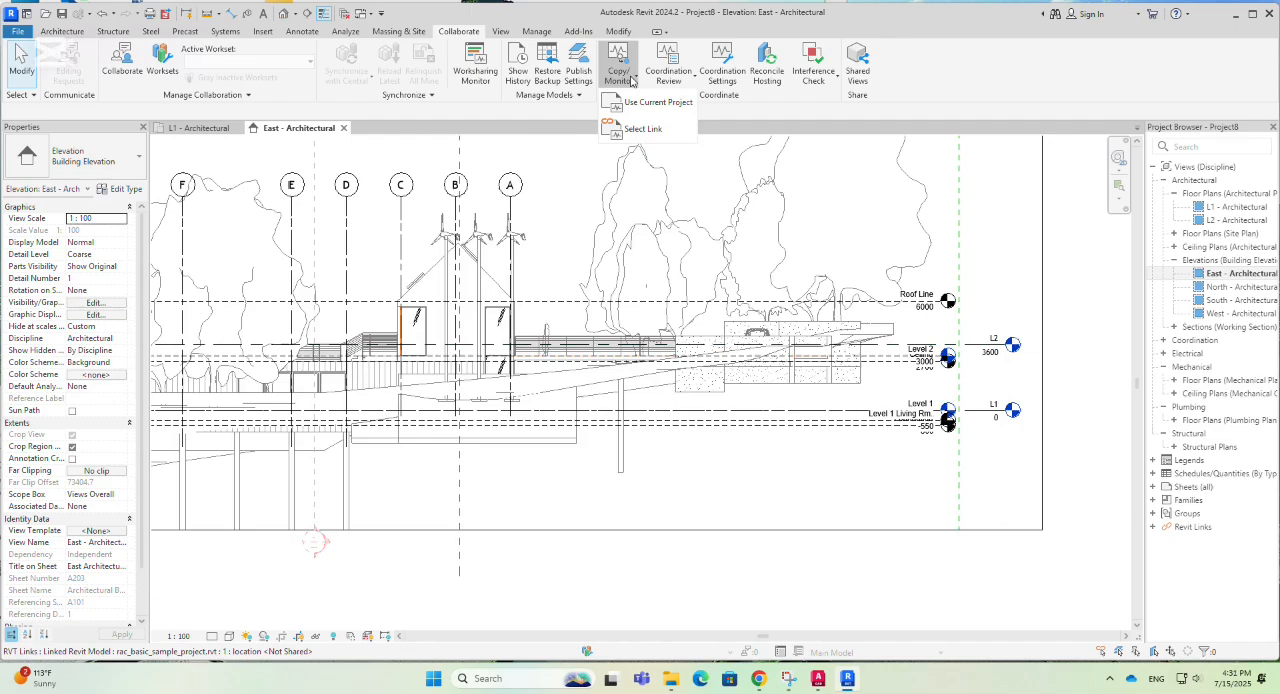
{"action": "left_click", "coordinate": [634, 130]}
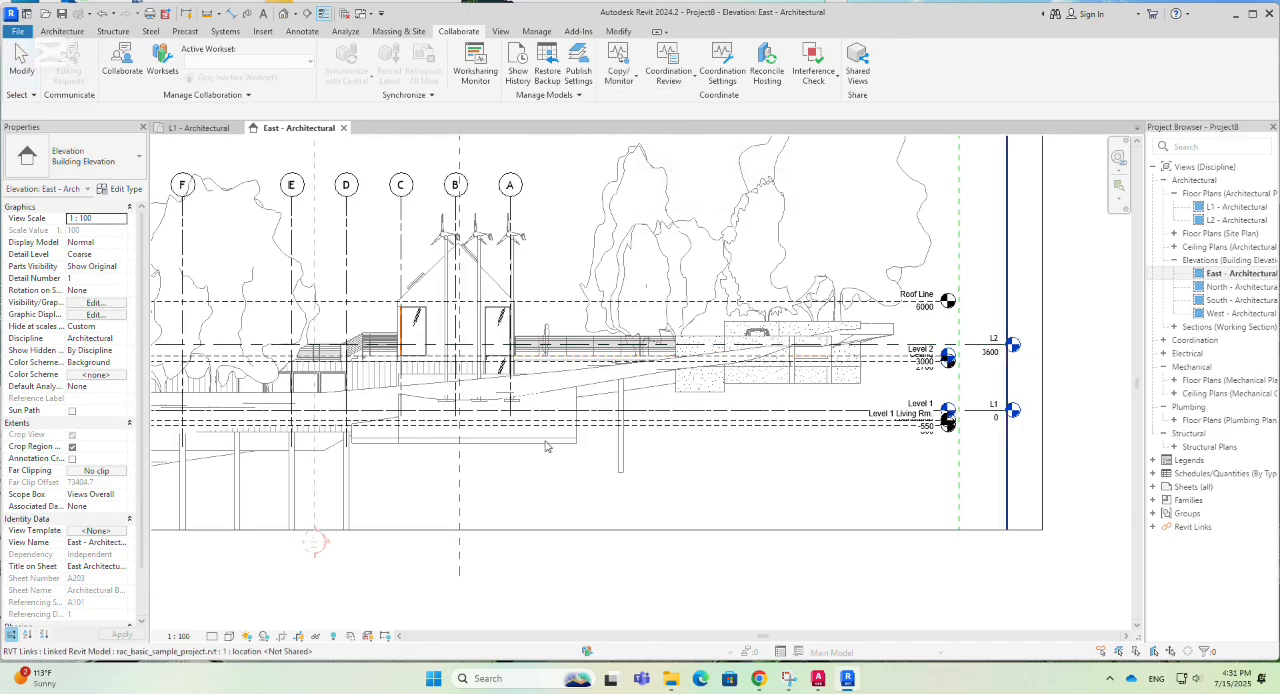
{"action": "scroll", "coordinate": [610, 458], "scroll_direction": "down", "scroll_amount": 2}
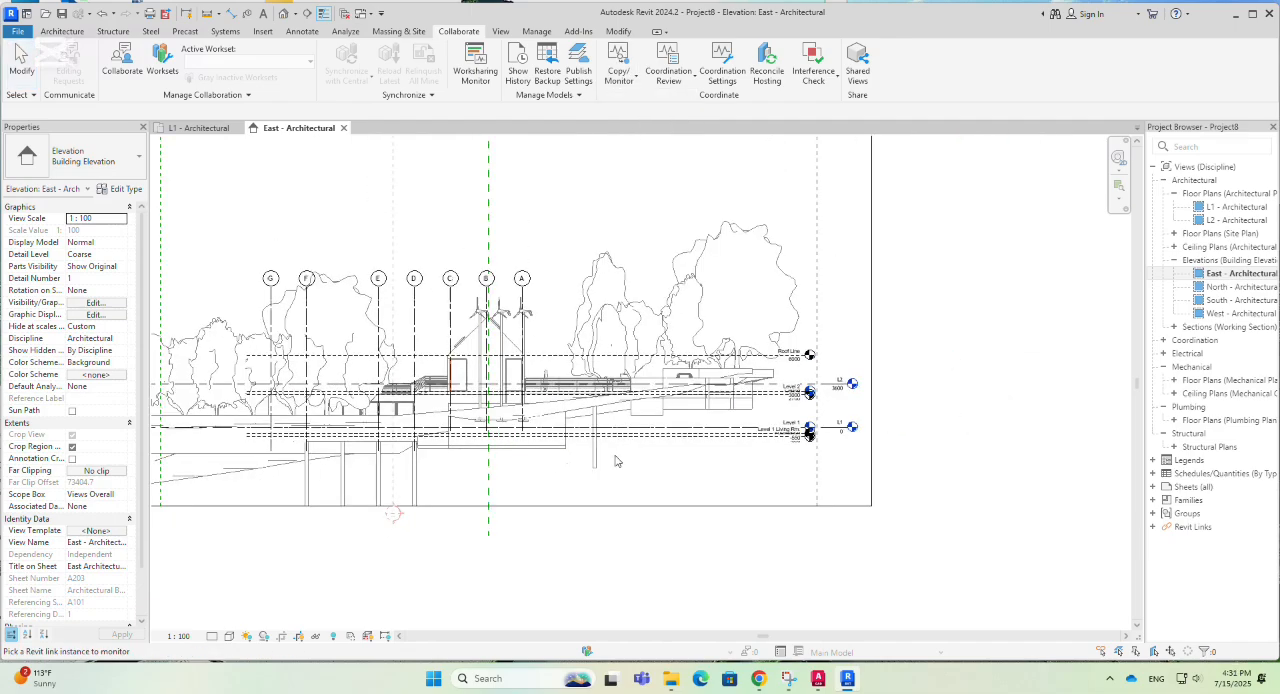
{"action": "left_click", "coordinate": [790, 307]}
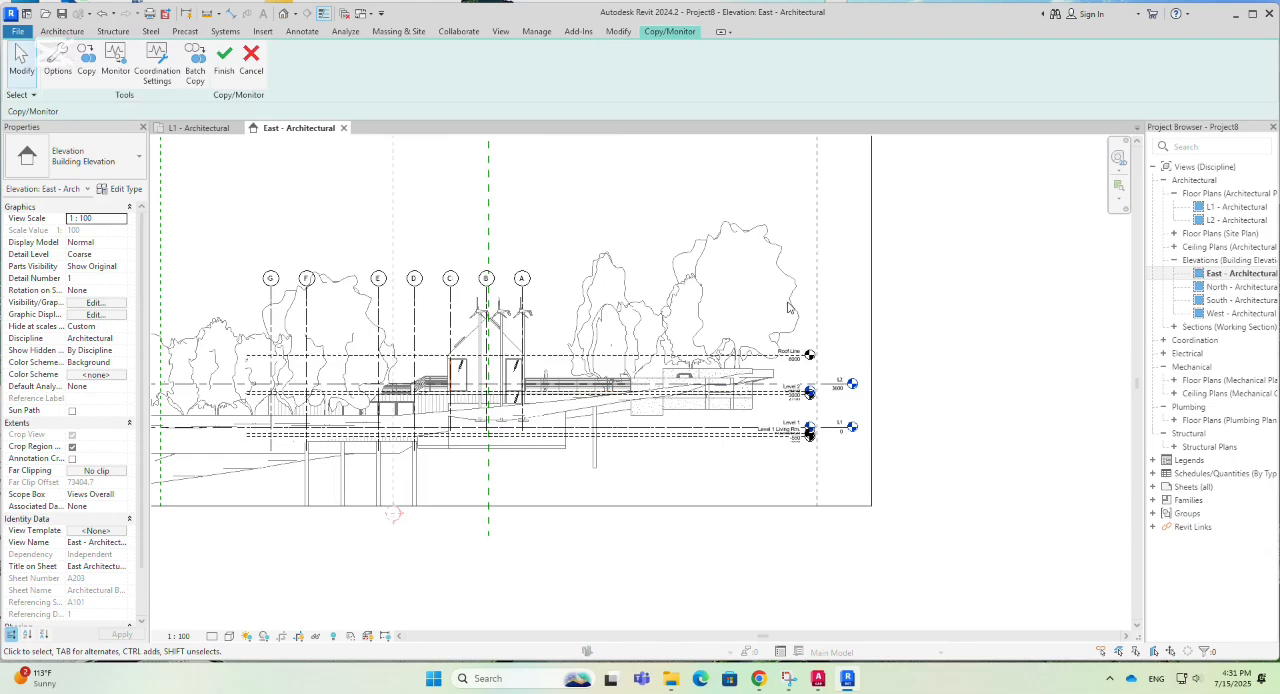
{"action": "left_click", "coordinate": [86, 60]}
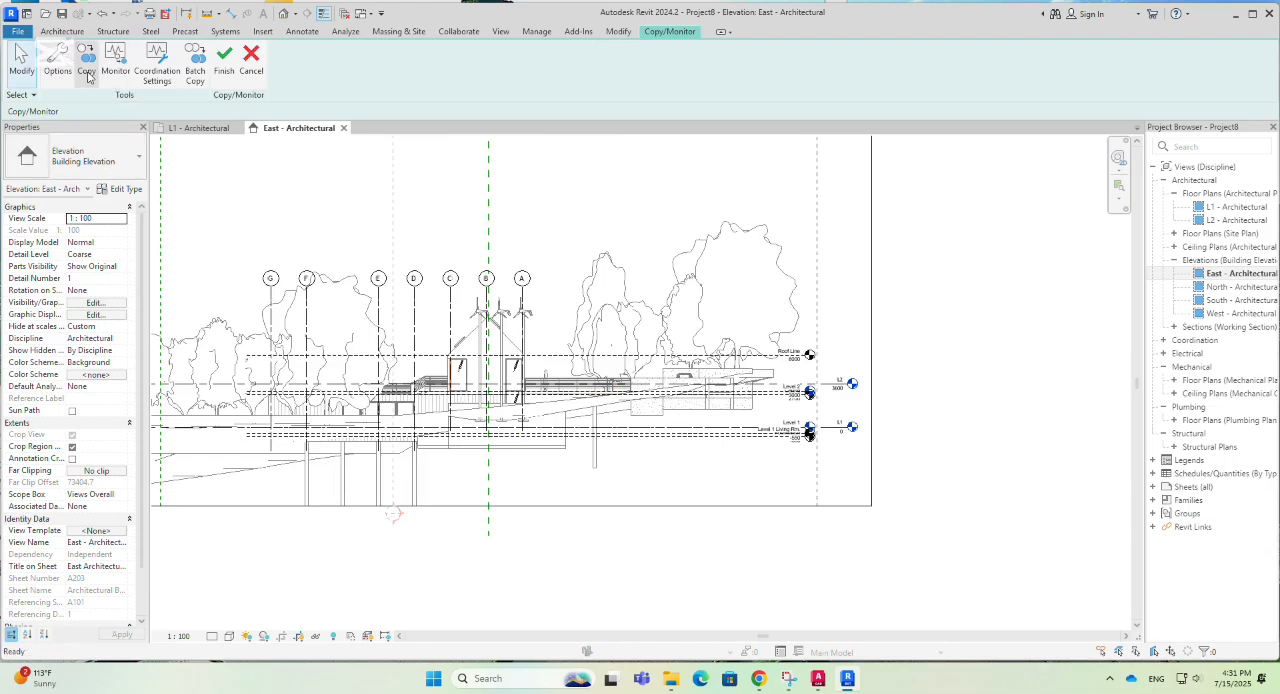
{"action": "left_click", "coordinate": [84, 111]}
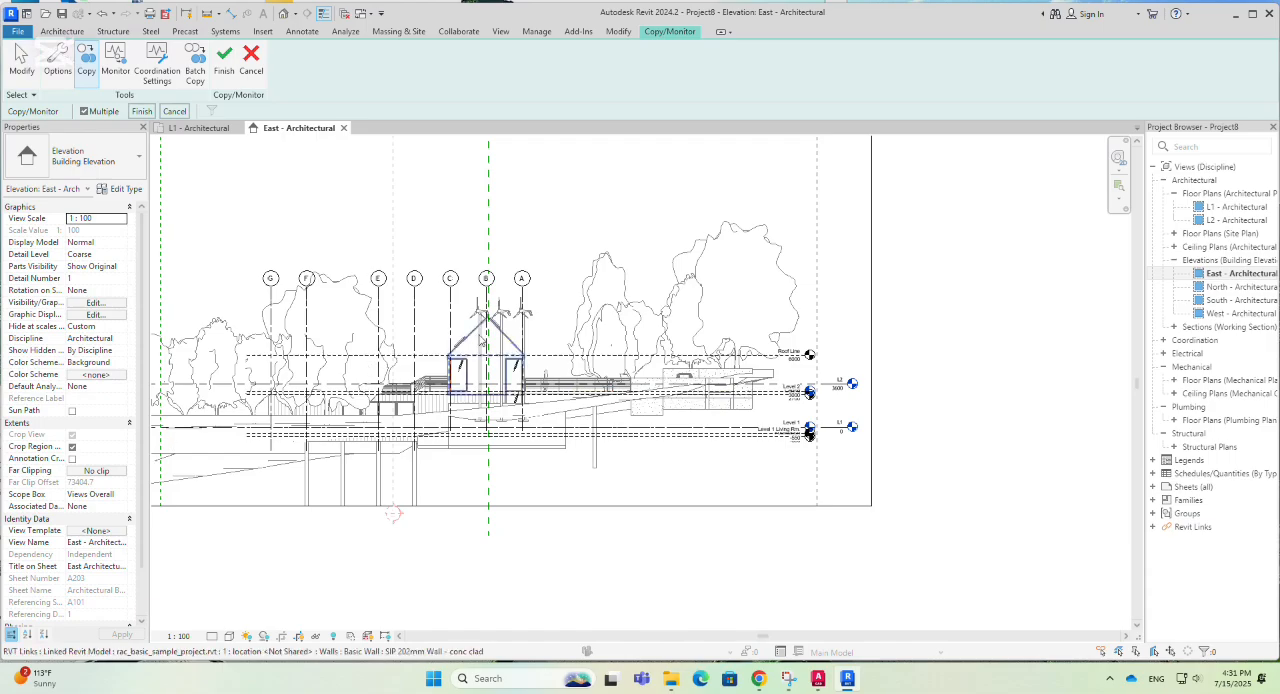
- Copy the linked Roof Line, Level 2, Ceiling, Level 1 Living Rm. and Foundation levels into the project and finish Copy/Monitor
{"action": "scroll", "coordinate": [596, 319], "scroll_direction": "down", "scroll_amount": 2}
{"action": "scroll", "coordinate": [246, 400], "scroll_direction": "up", "scroll_amount": 4}
{"action": "scroll", "coordinate": [325, 402], "scroll_direction": "up", "scroll_amount": 4}
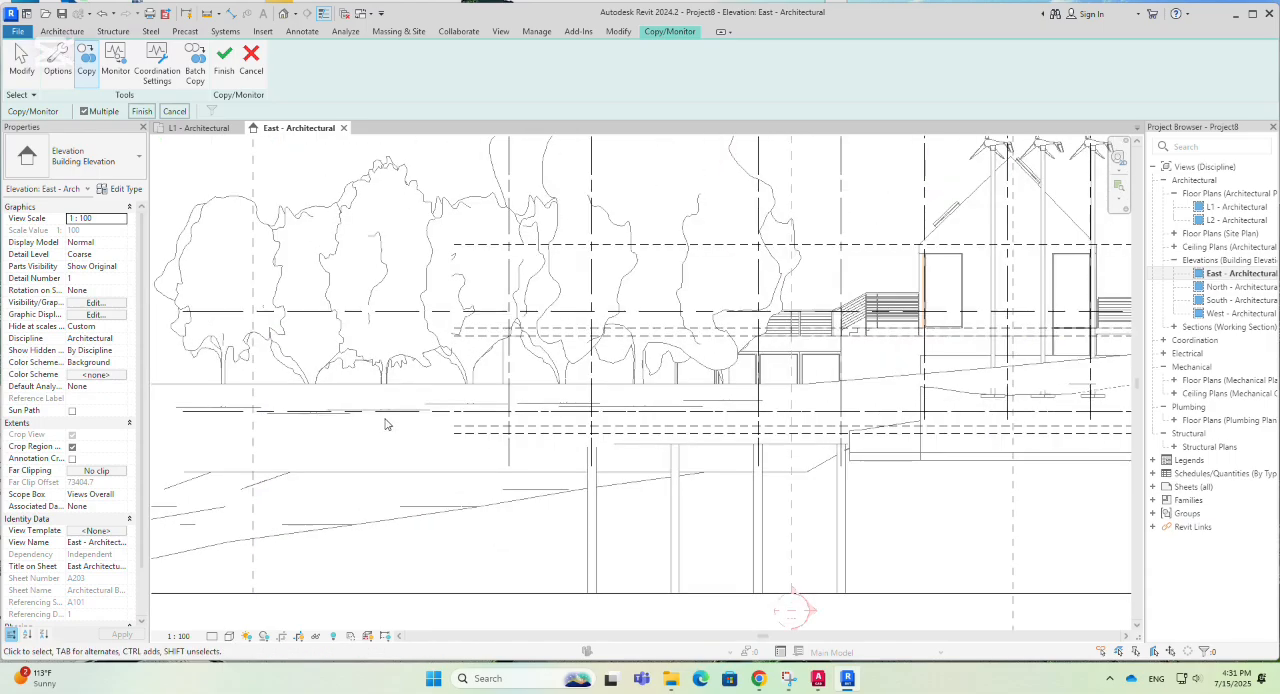
{"action": "scroll", "coordinate": [304, 413], "scroll_direction": "down", "scroll_amount": 5}
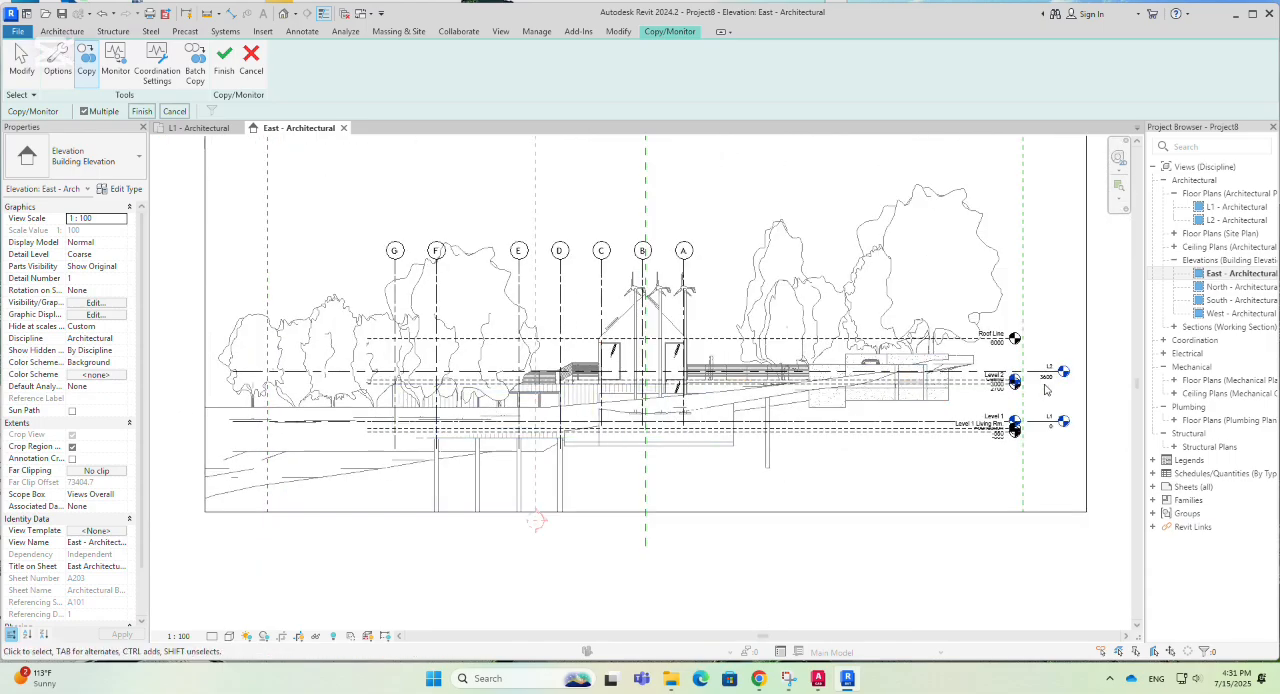
{"action": "scroll", "coordinate": [342, 412], "scroll_direction": "up", "scroll_amount": 4}
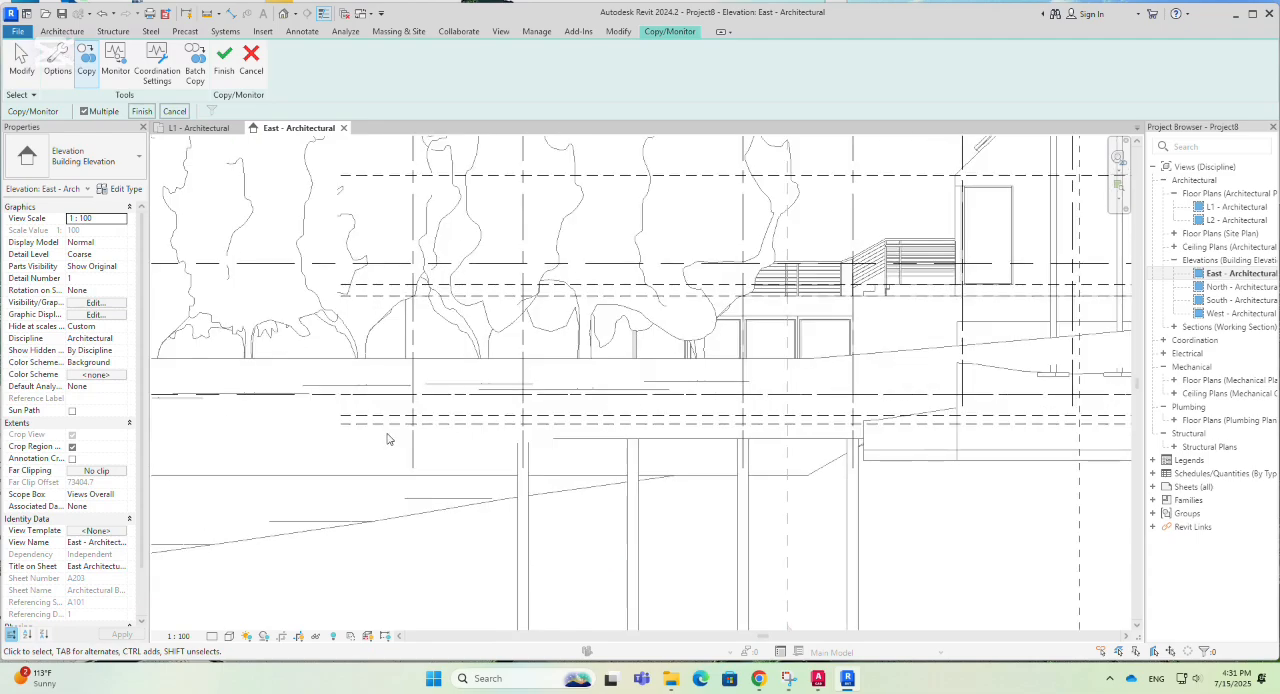
{"action": "scroll", "coordinate": [363, 524], "scroll_direction": "down", "scroll_amount": 1}
{"action": "scroll", "coordinate": [368, 484], "scroll_direction": "up", "scroll_amount": 1}
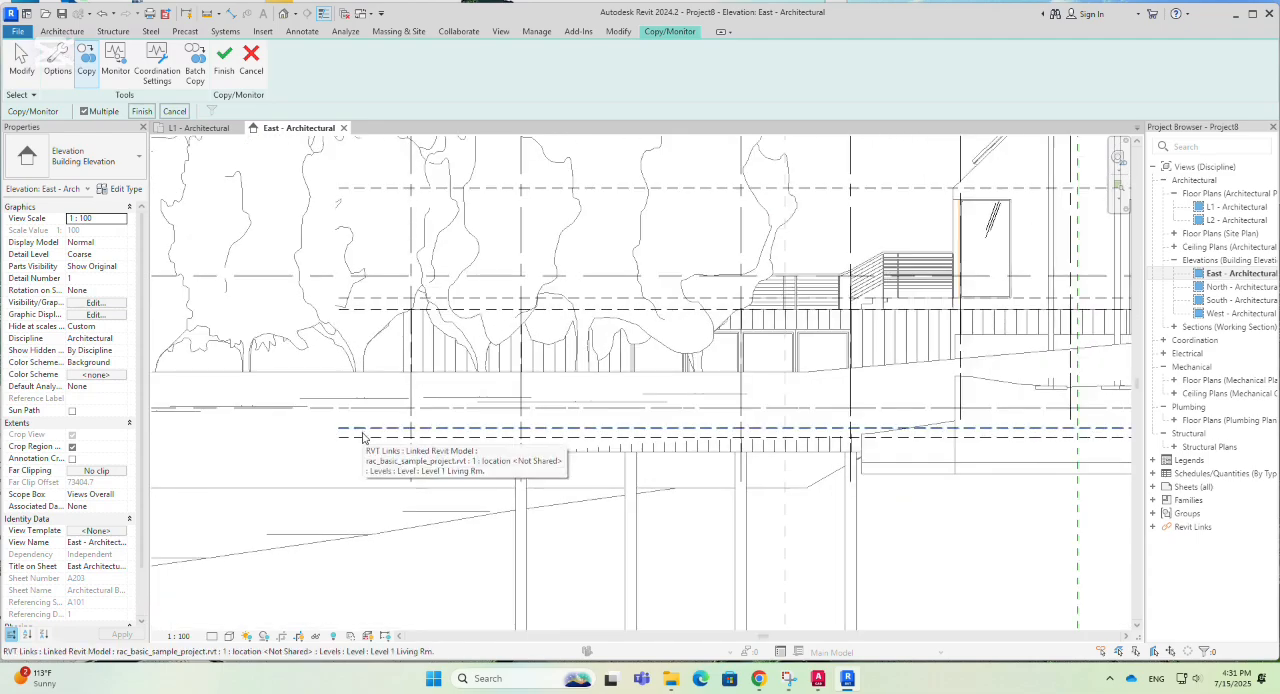
{"action": "left_click", "coordinate": [362, 440]}
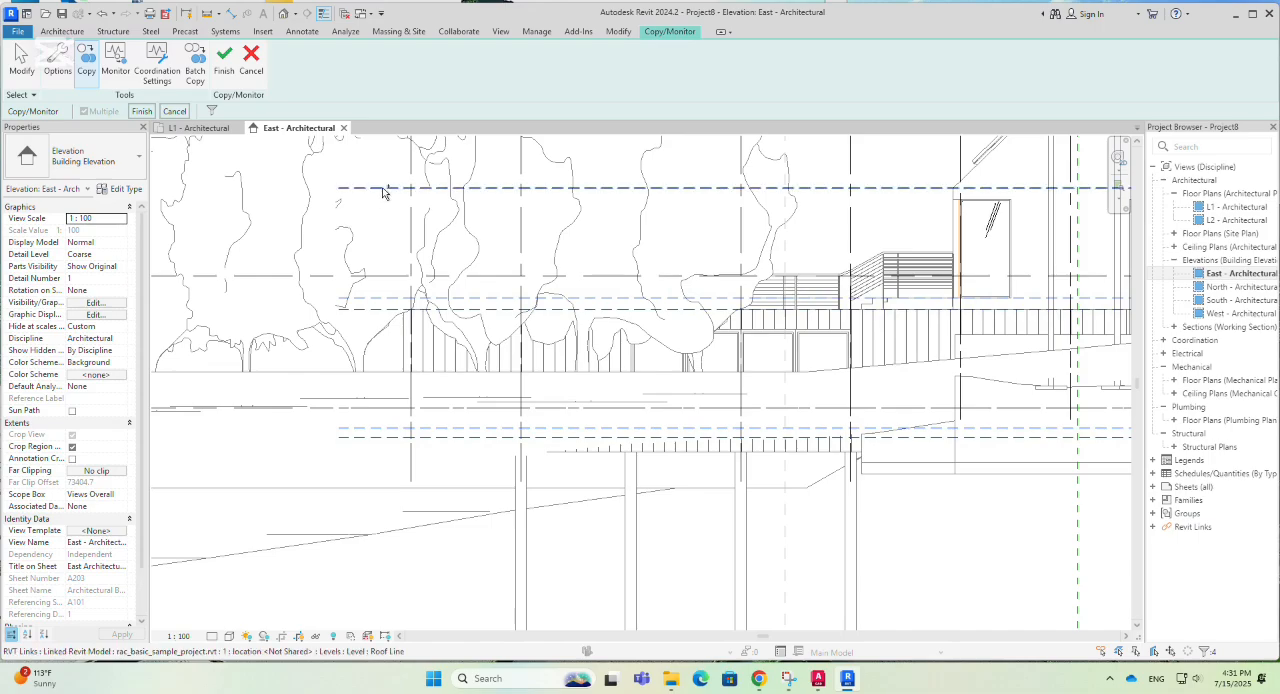
{"action": "scroll", "coordinate": [300, 303], "scroll_direction": "down", "scroll_amount": 3}
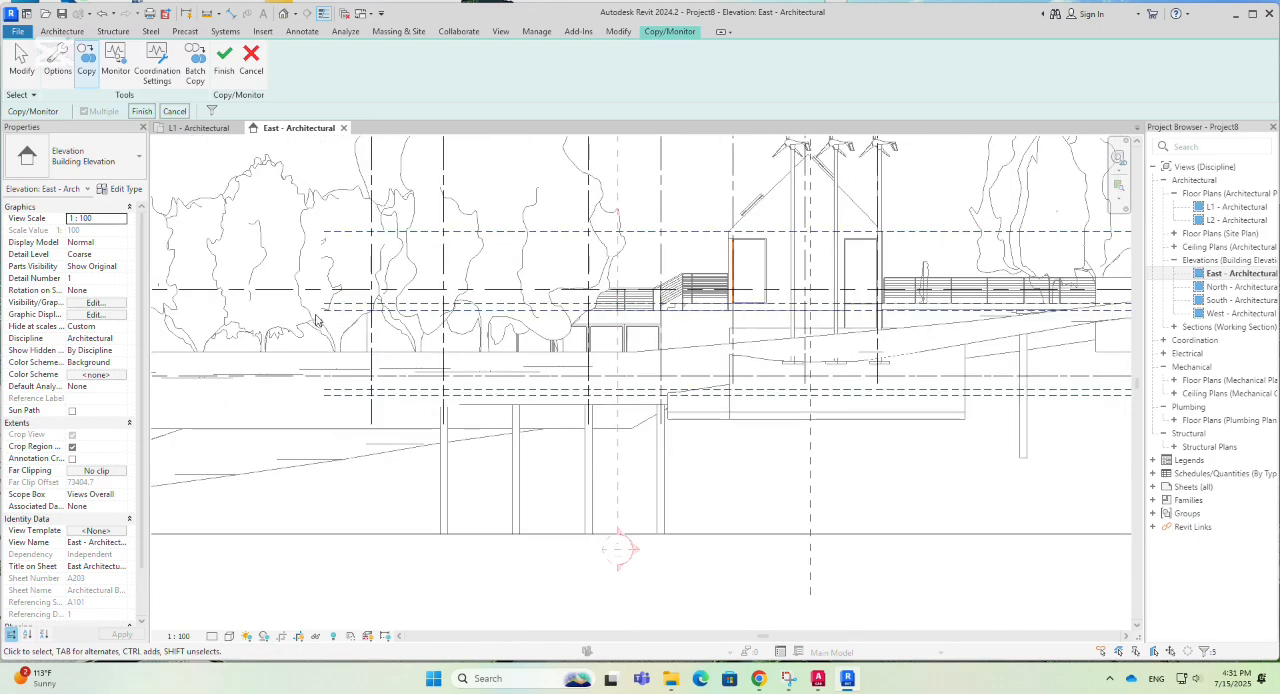
{"action": "scroll", "coordinate": [302, 303], "scroll_direction": "down", "scroll_amount": 2}
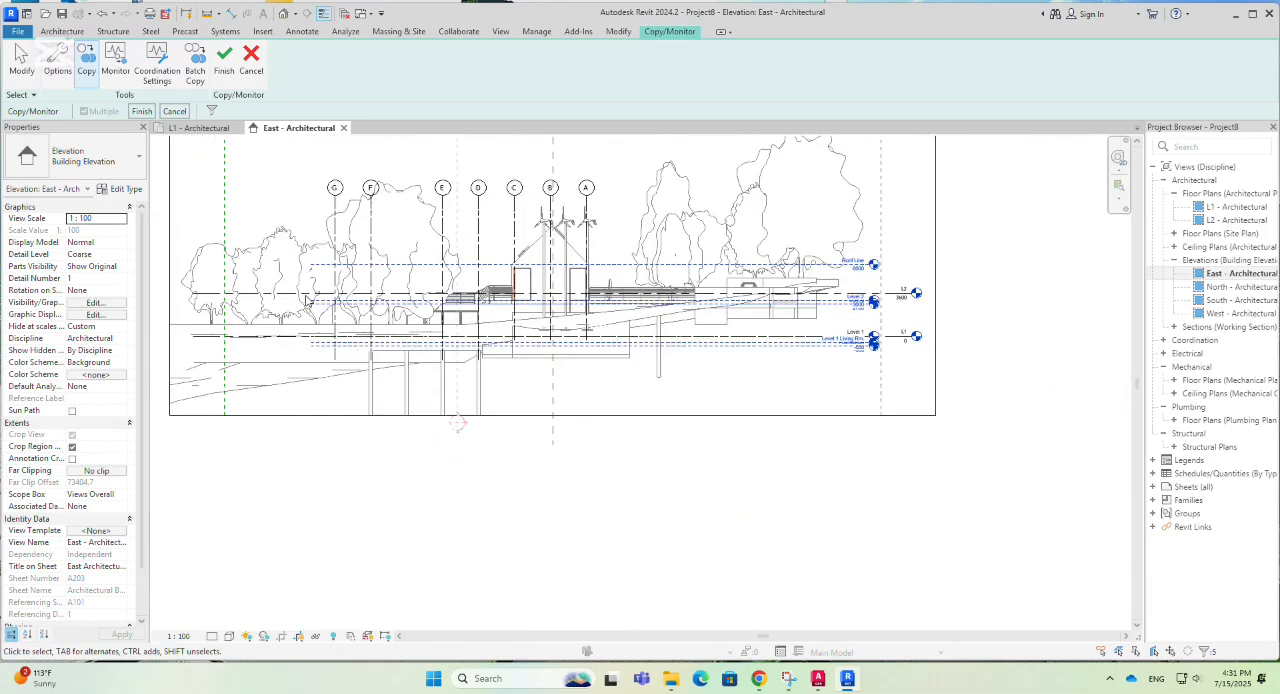
{"action": "left_click", "coordinate": [143, 111]}
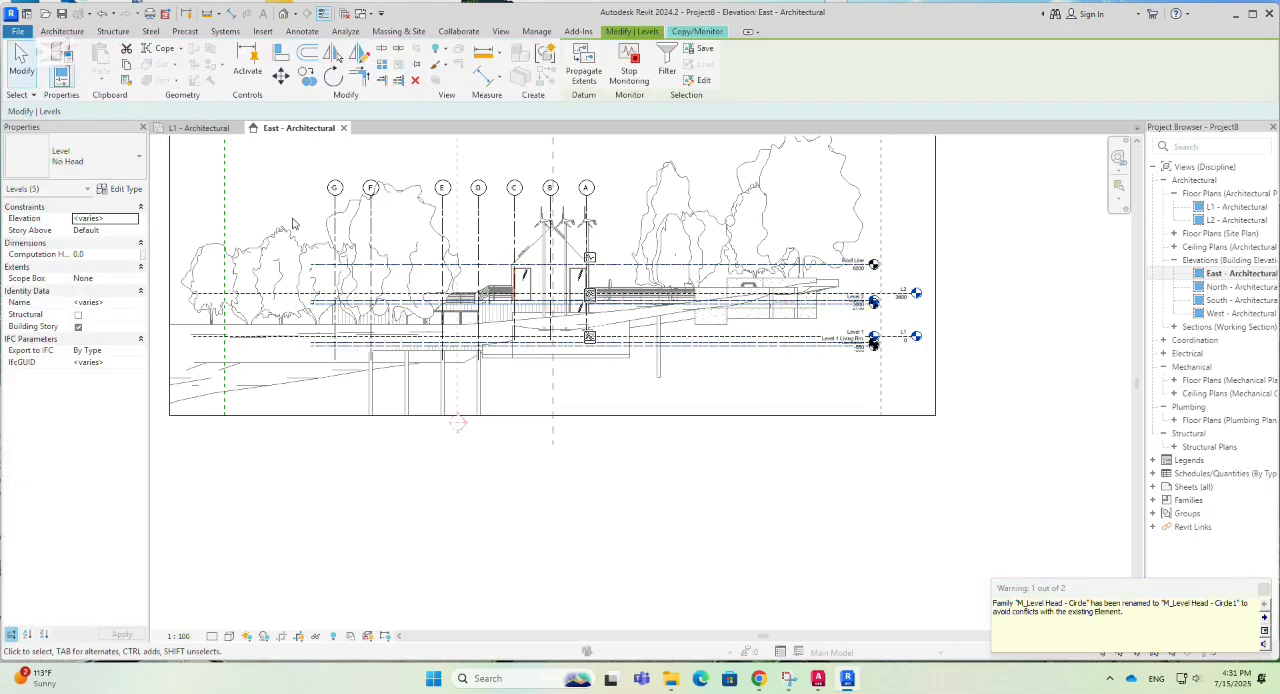
{"action": "left_click", "coordinate": [710, 36]}
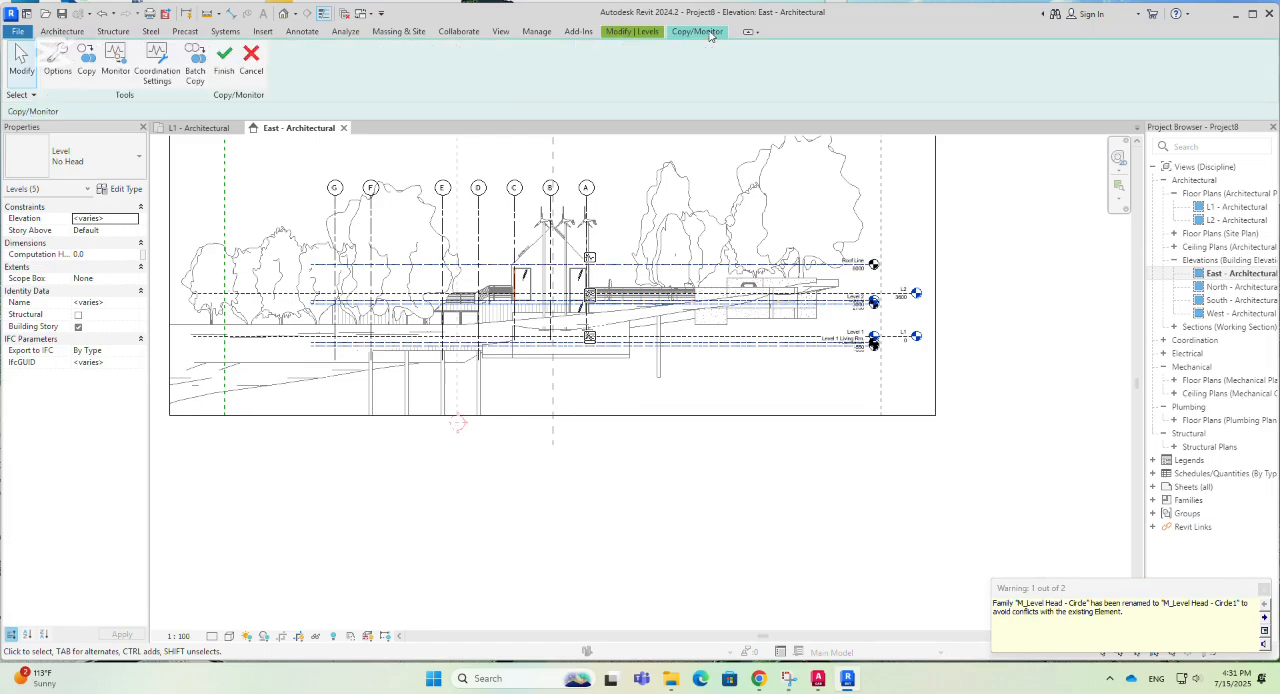
{"action": "left_click", "coordinate": [224, 60]}
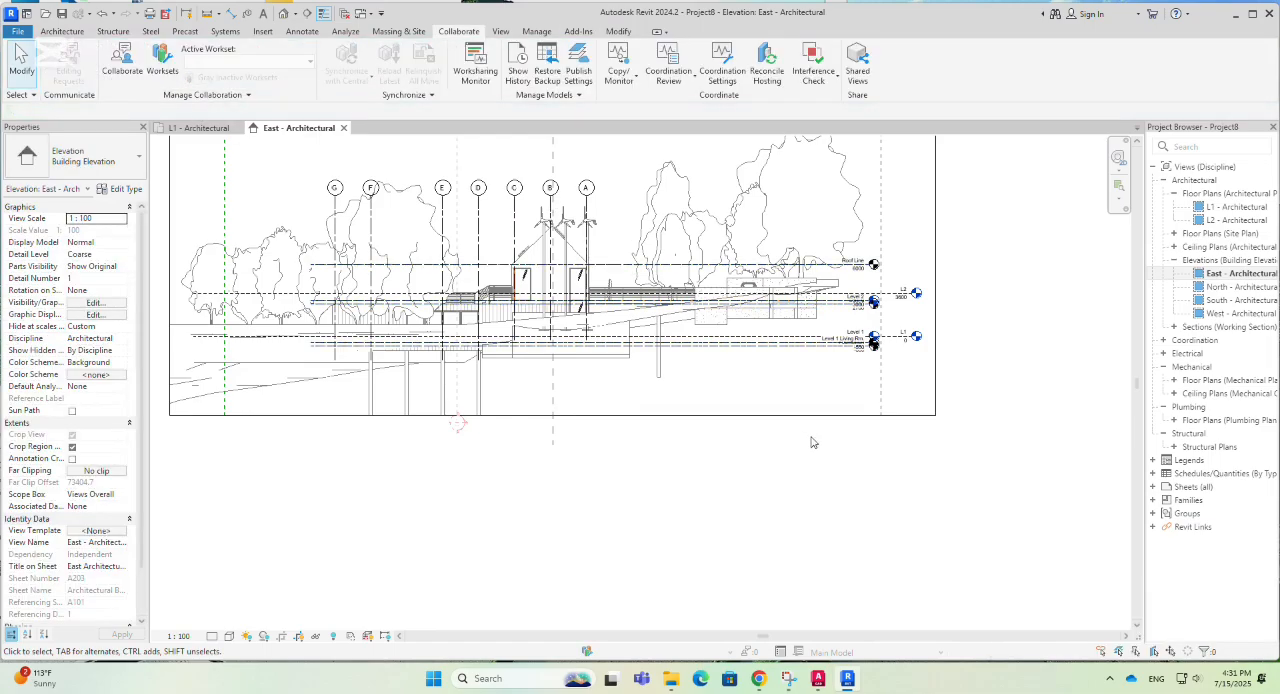
- Hide the linked rac_basic_sample_project.rvt model in the East - Architectural elevation through its visibility/graphic overrides
{"action": "scroll", "coordinate": [403, 573], "scroll_direction": "down", "scroll_amount": 1}
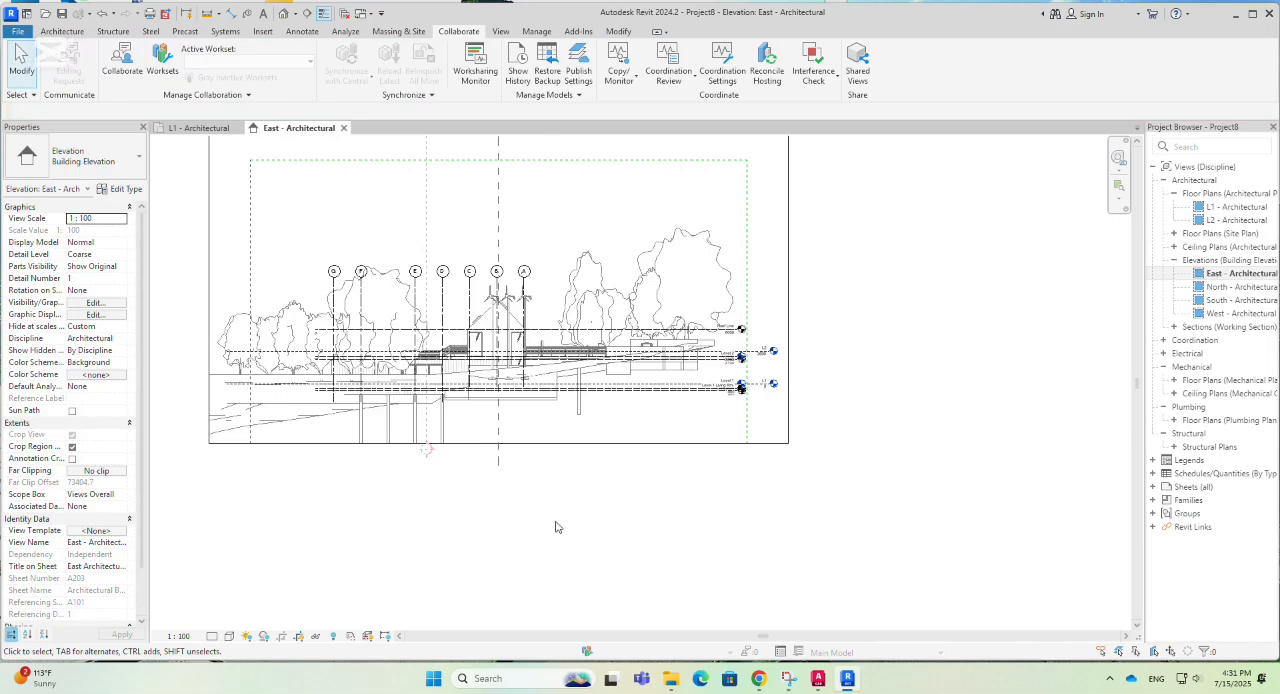
{"action": "key", "text": "v"}
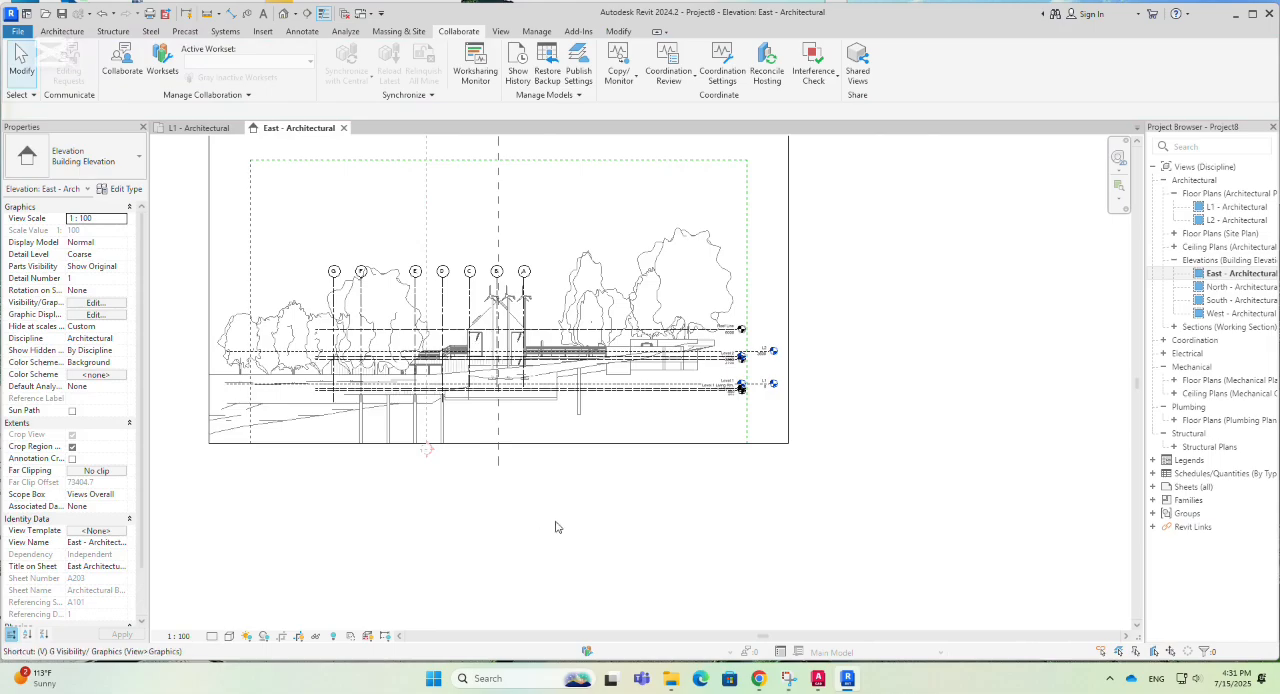
{"action": "key", "text": "g"}
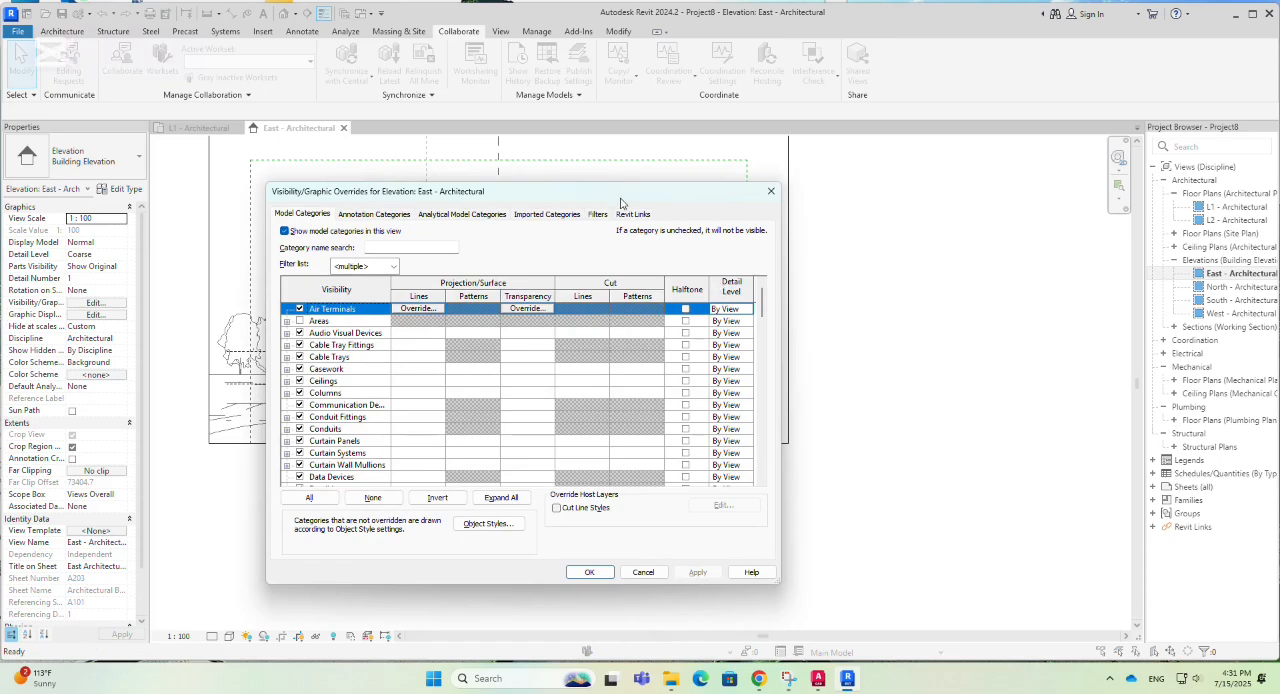
{"action": "left_click", "coordinate": [633, 214]}
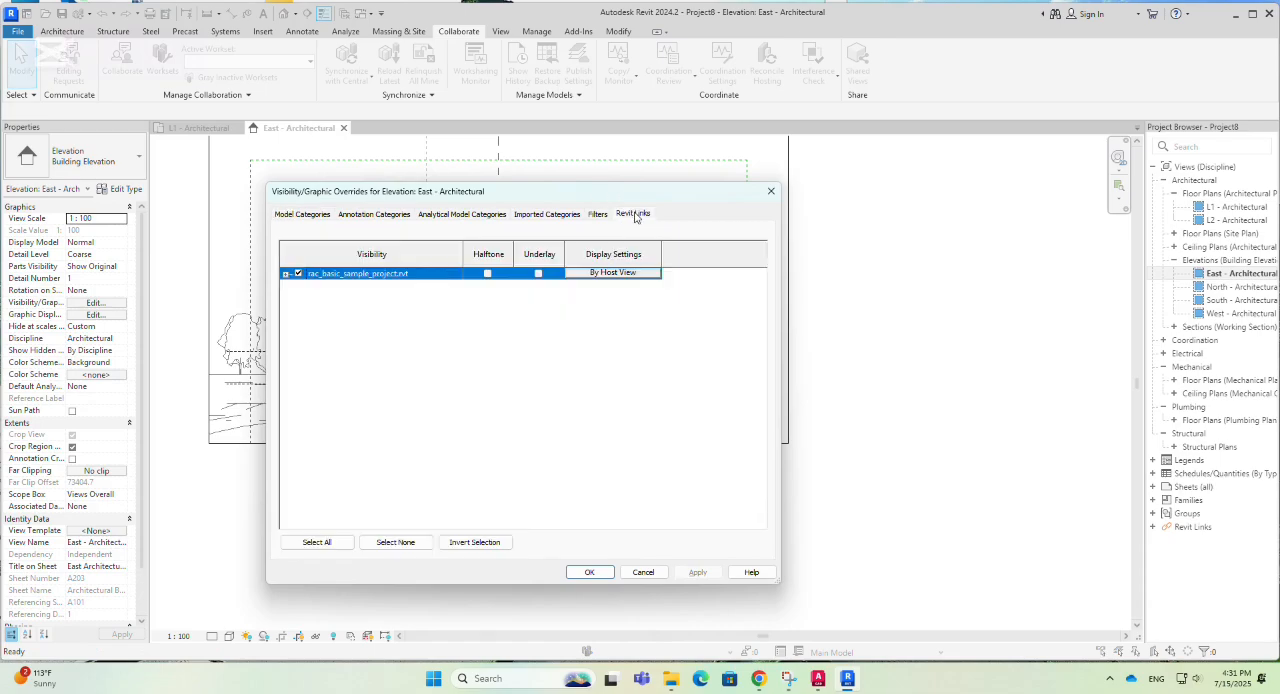
{"action": "left_click", "coordinate": [299, 274]}
{"action": "mouse_move", "coordinate": [690, 198]}
{"action": "left_mouse_down"}
{"action": "mouse_move", "coordinate": [1086, 196]}
{"action": "mouse_move", "coordinate": [1213, 164]}
{"action": "left_mouse_up"}
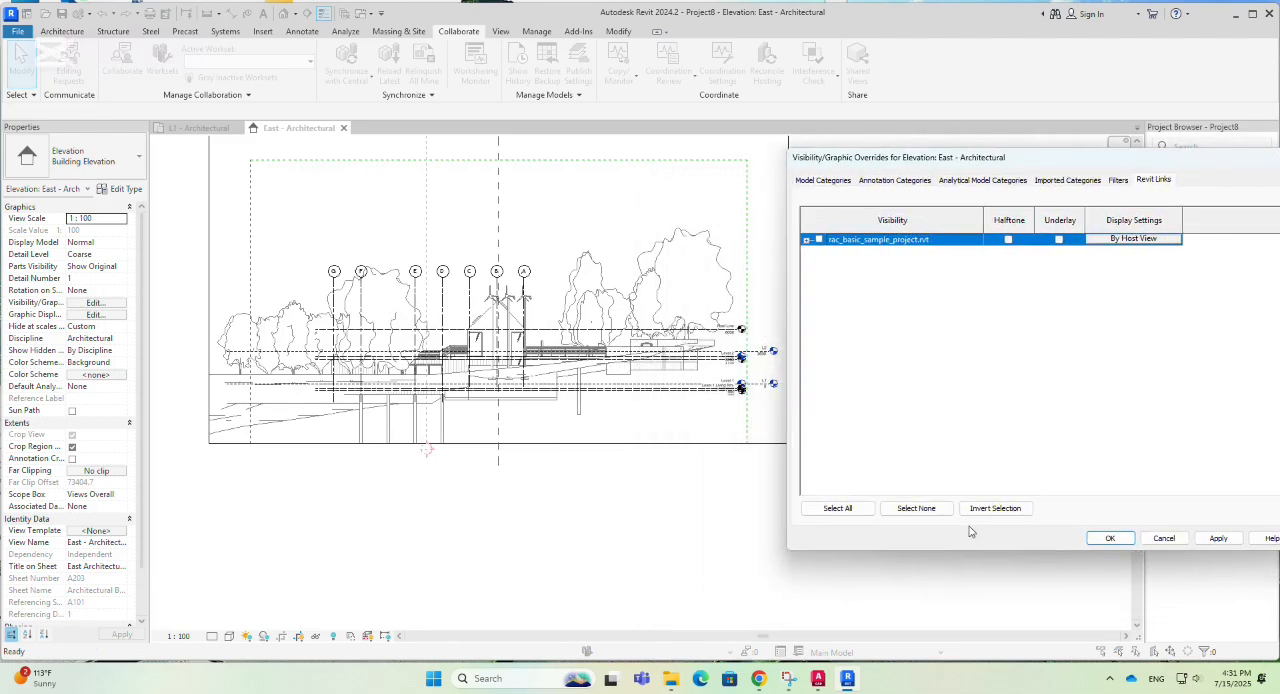
{"action": "left_click", "coordinate": [1110, 540]}
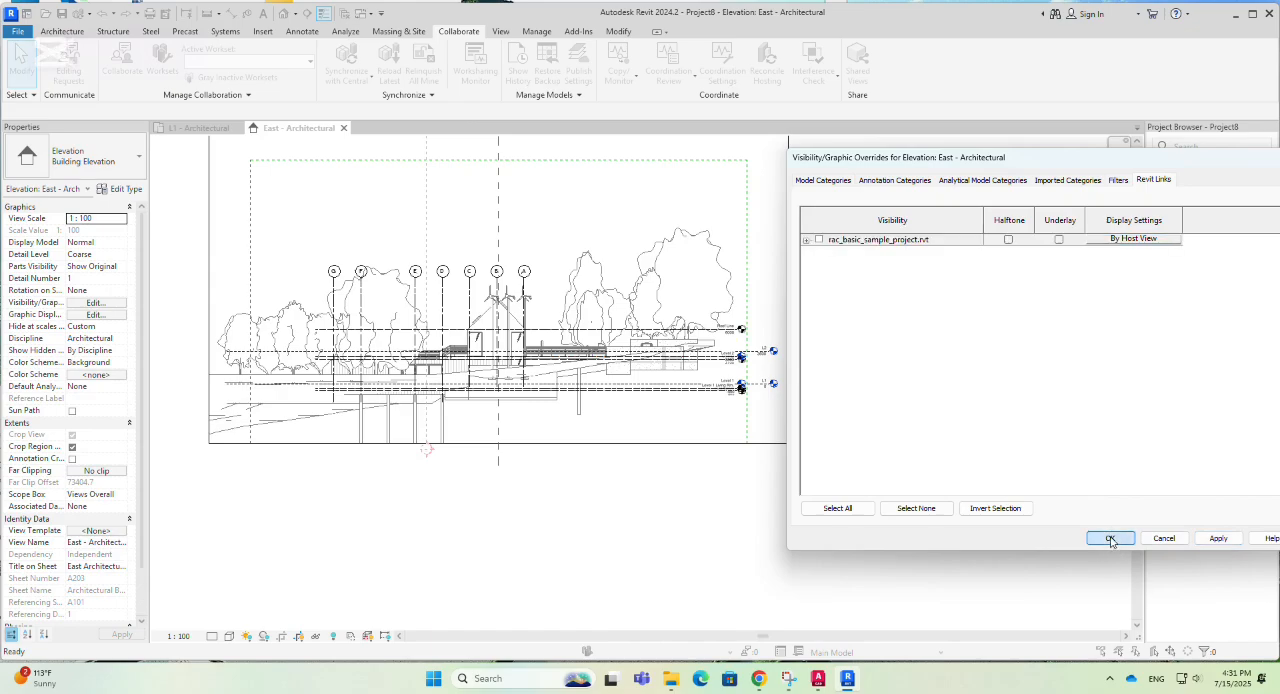
- Change the copied Roof Line level's type to 8mm Head
{"action": "scroll", "coordinate": [790, 393], "scroll_direction": "up", "scroll_amount": 2}
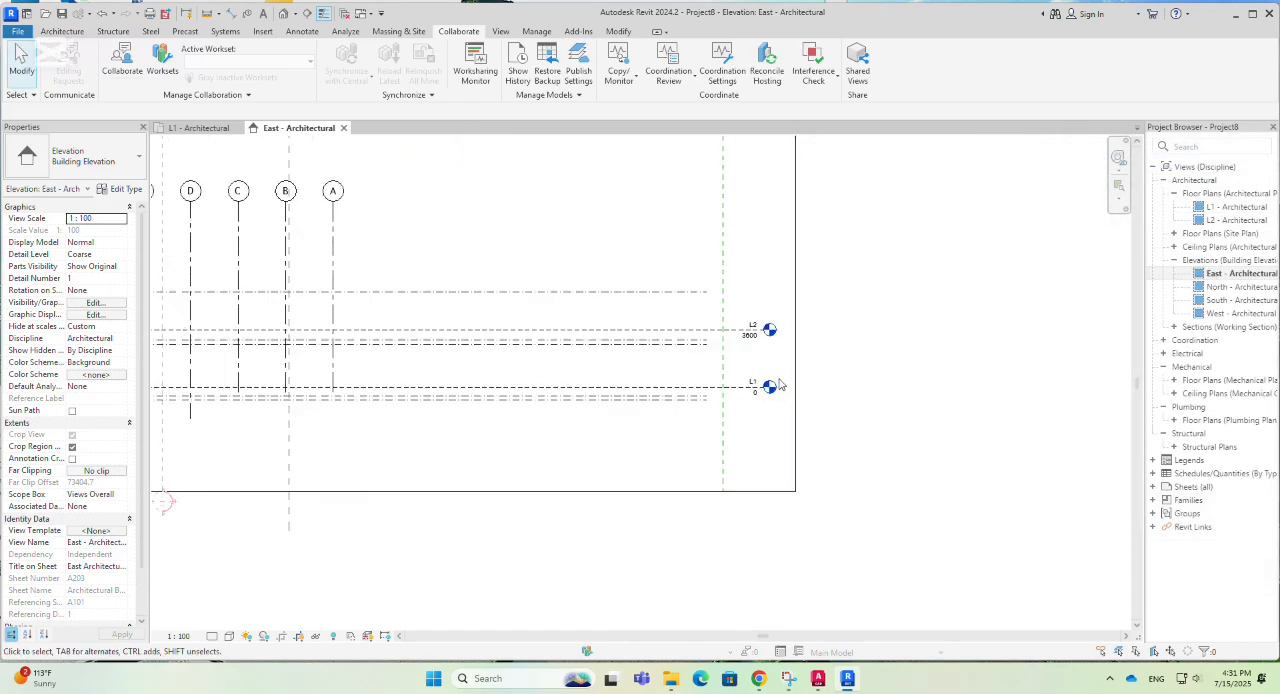
{"action": "scroll", "coordinate": [750, 372], "scroll_direction": "up", "scroll_amount": 2}
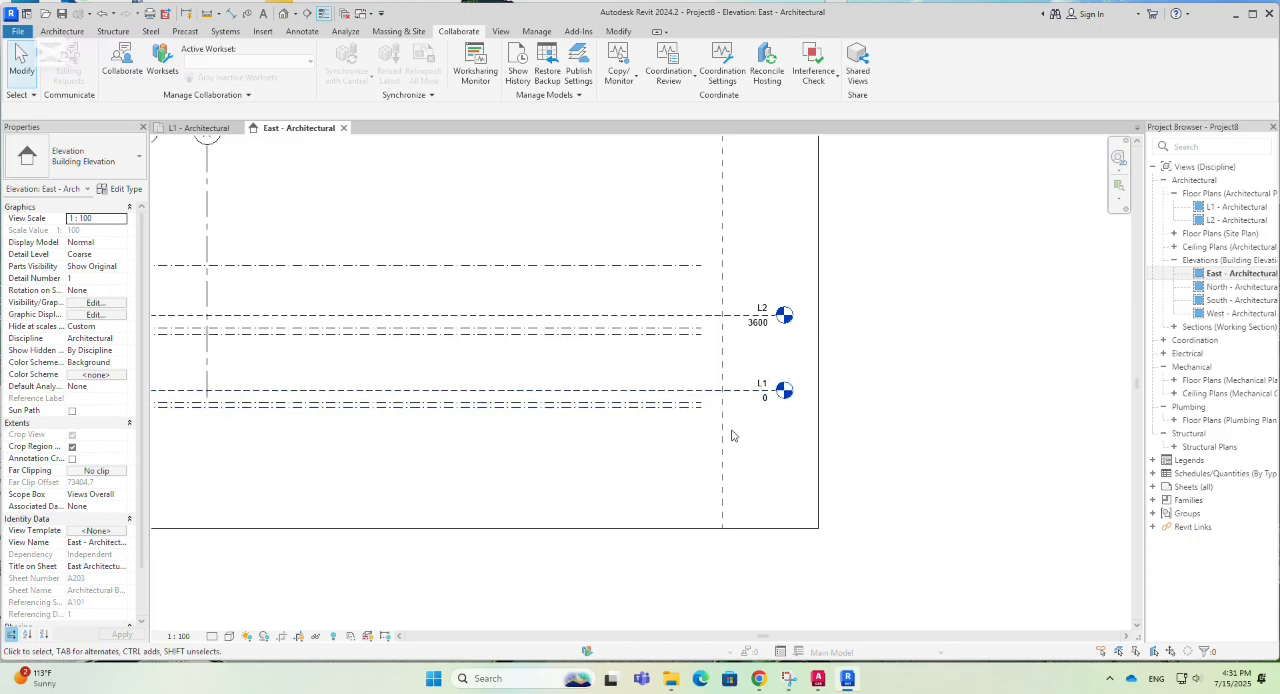
{"action": "scroll", "coordinate": [811, 354], "scroll_direction": "down", "scroll_amount": 5}
{"action": "scroll", "coordinate": [743, 387], "scroll_direction": "up", "scroll_amount": 3}
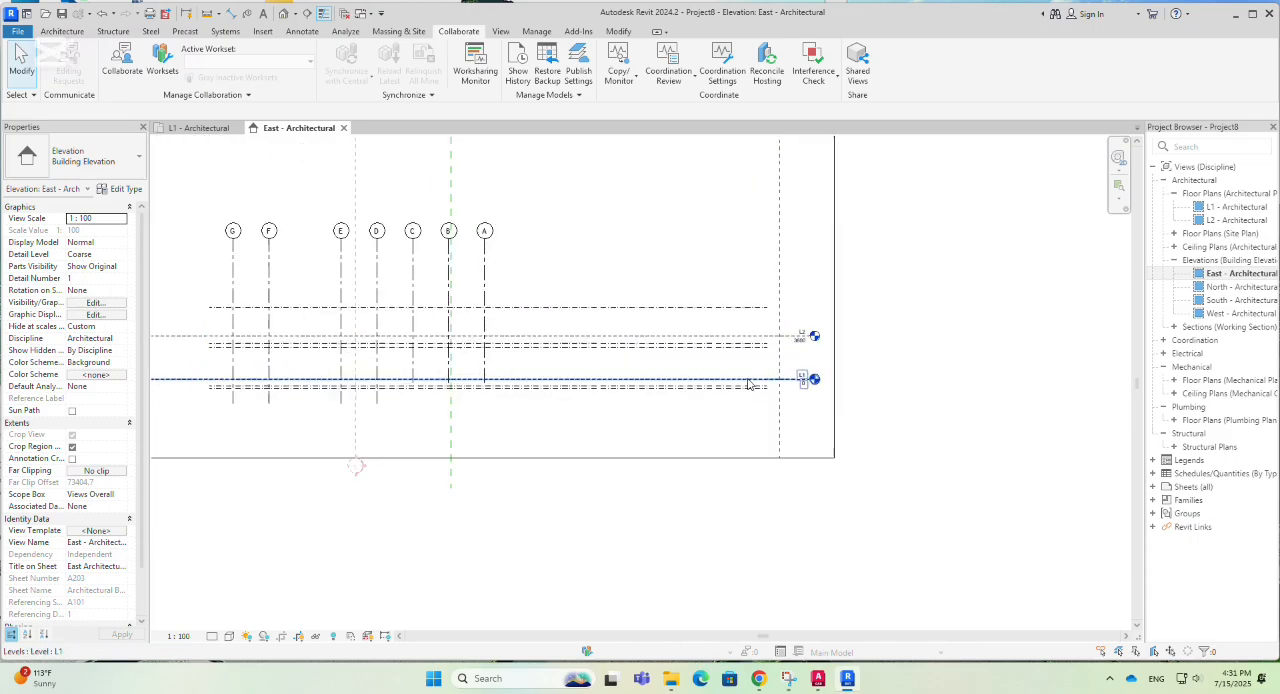
{"action": "scroll", "coordinate": [778, 421], "scroll_direction": "down", "scroll_amount": 3}
{"action": "scroll", "coordinate": [778, 421], "scroll_direction": "up", "scroll_amount": 4}
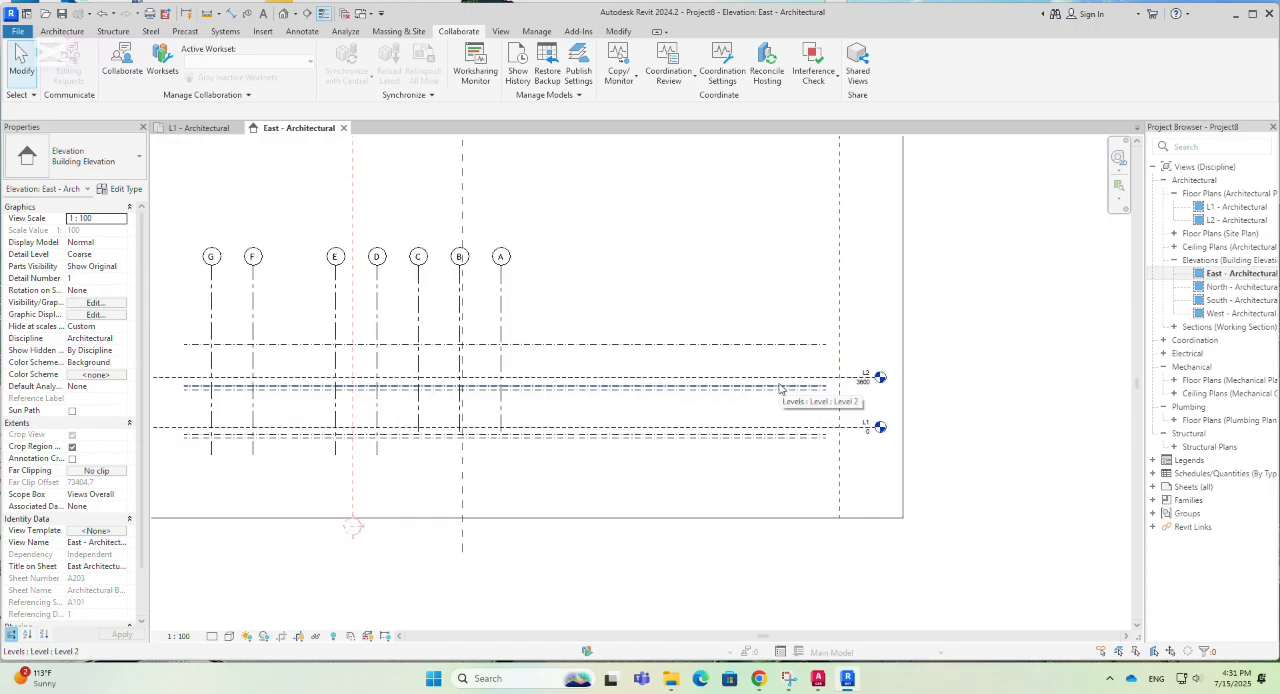
{"action": "left_click_drag", "start_coordinate": [780, 388], "coordinate": [651, 351]}
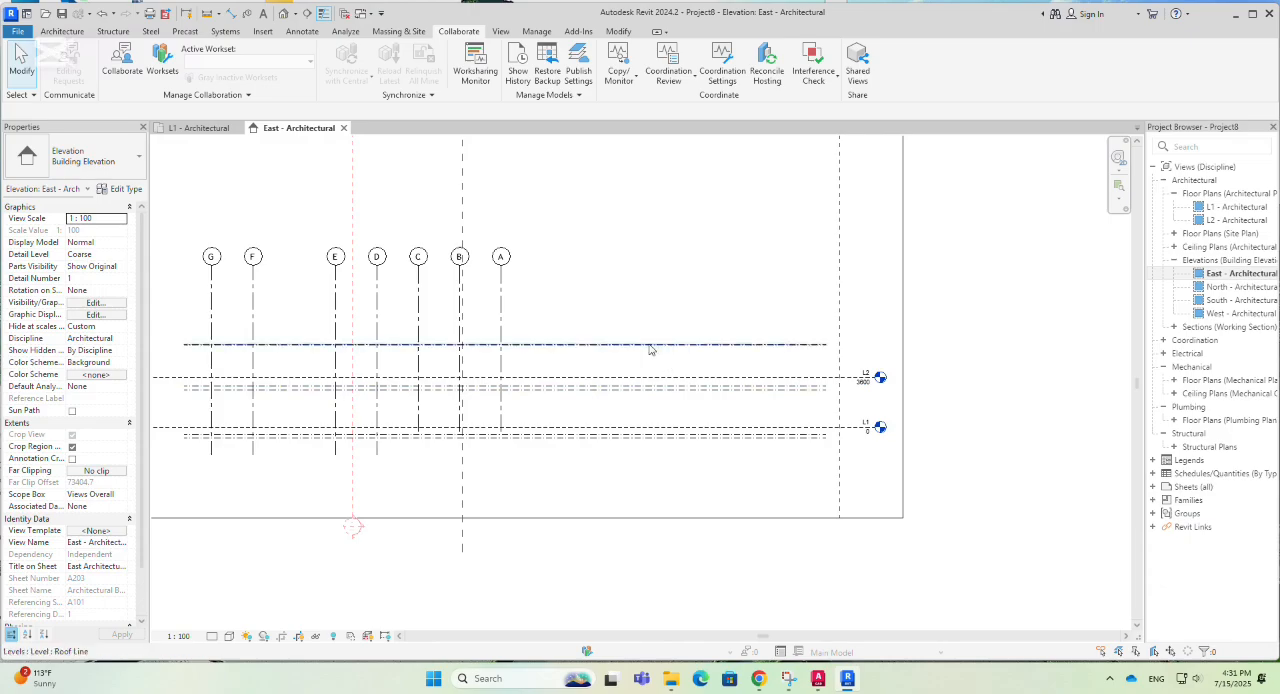
{"action": "left_click", "coordinate": [637, 352]}
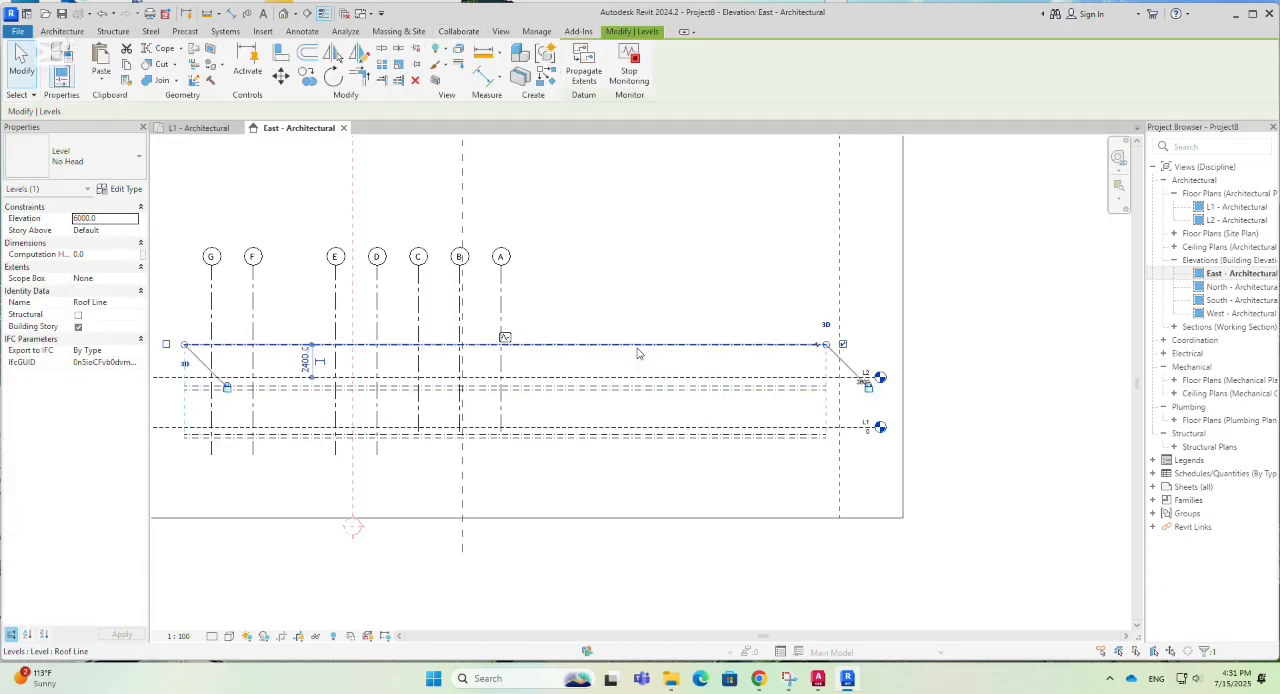
{"action": "left_click", "coordinate": [88, 161]}
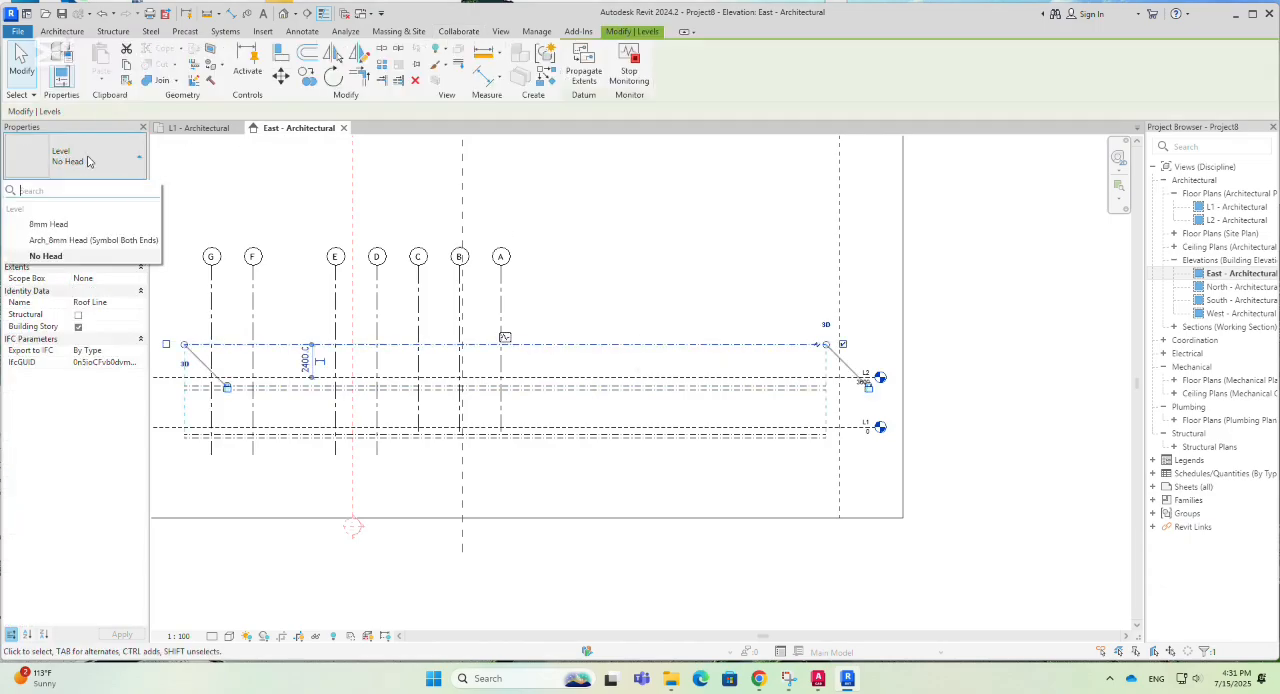
{"action": "left_click", "coordinate": [50, 224]}
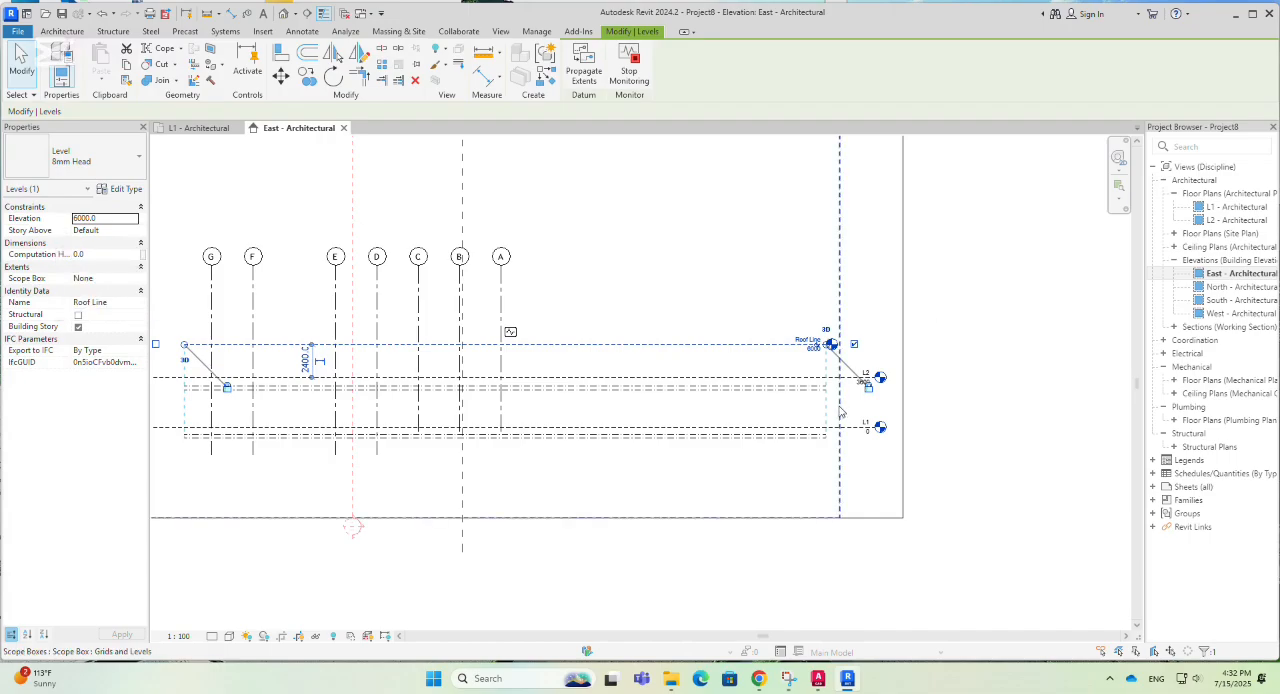
- Change the type of the copied Level 2, Ceiling, Level 1 Living Rm. and Foundation levels to 8mm Head
{"action": "scroll", "coordinate": [845, 405], "scroll_direction": "up", "scroll_amount": 2}
{"action": "left_click", "coordinate": [779, 385]}
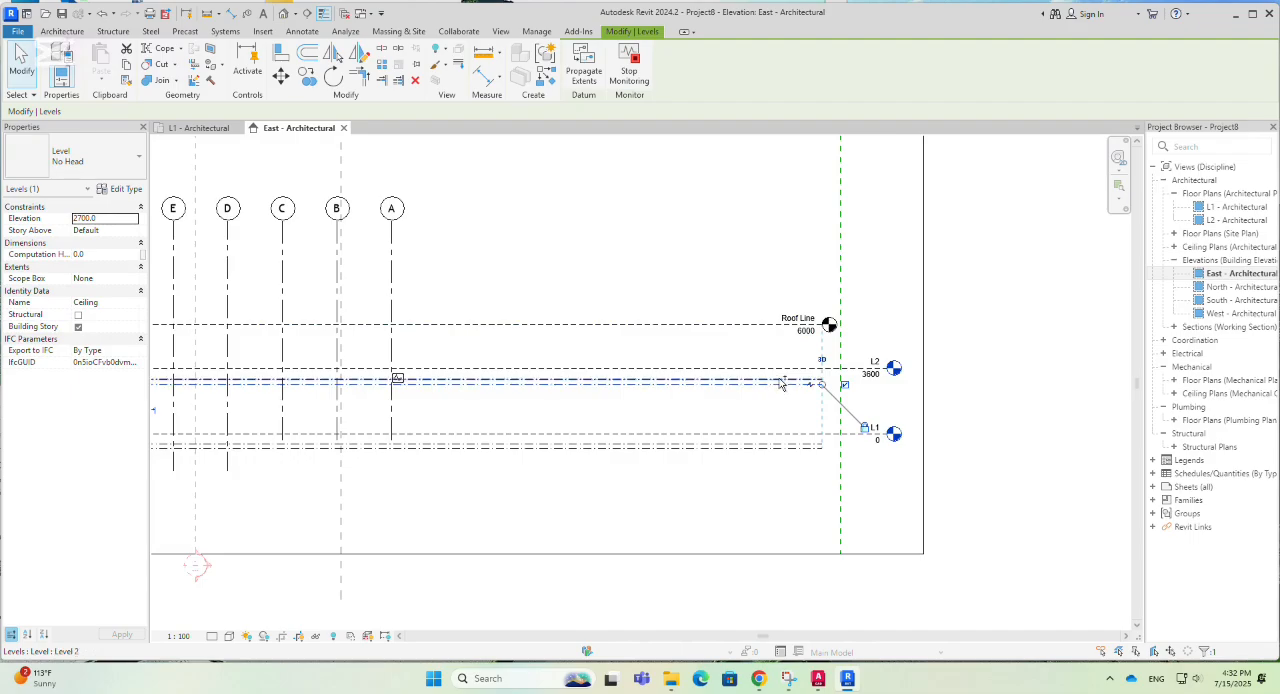
{"action": "left_click", "coordinate": [862, 434], "text": "ctrl"}
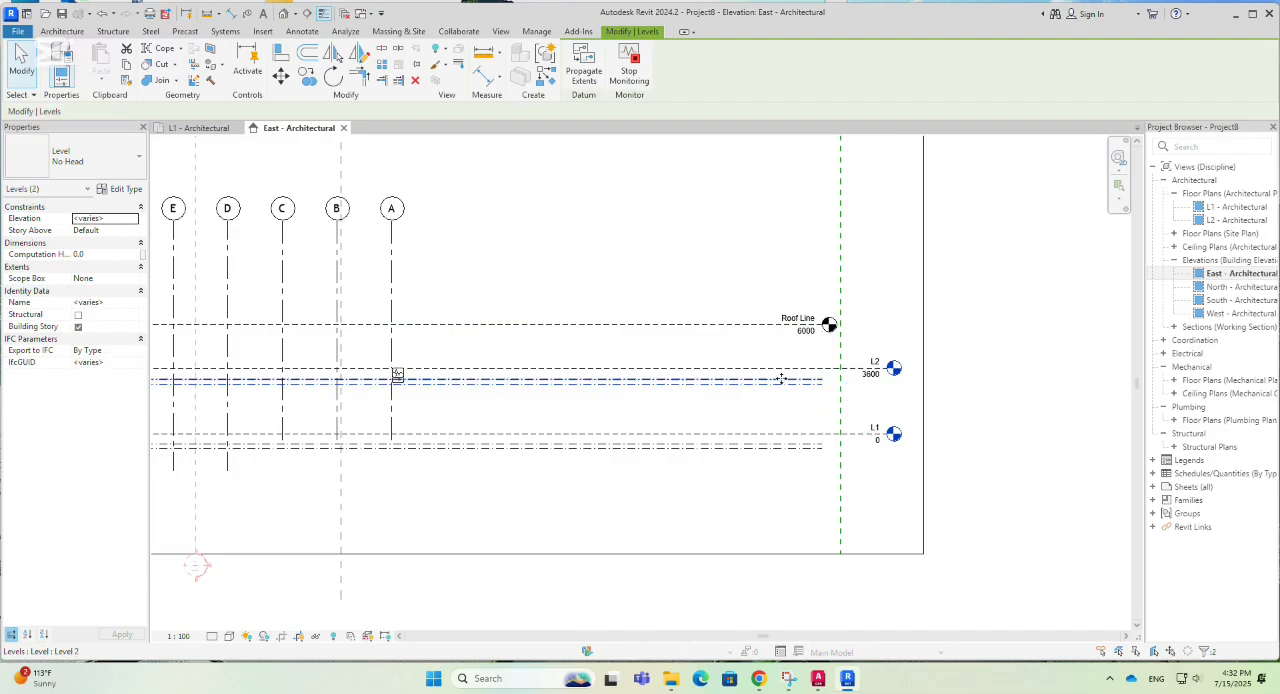
{"action": "left_click", "coordinate": [778, 448], "text": "ctrl"}
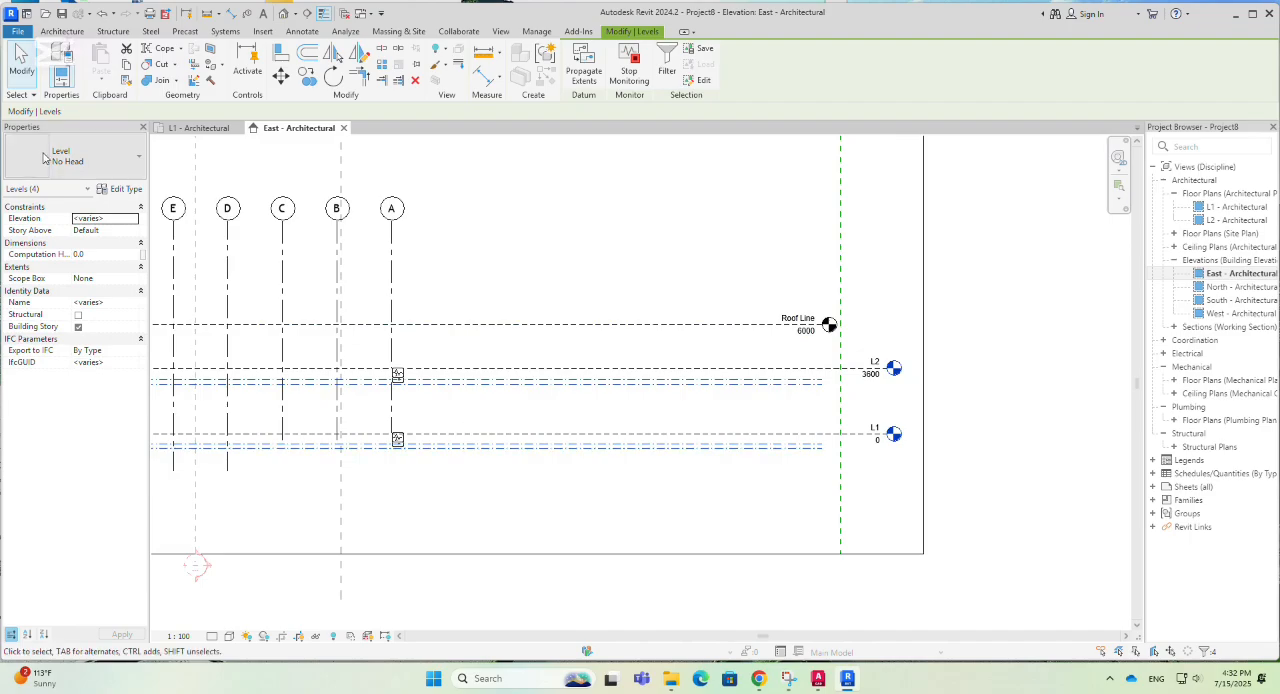
{"action": "left_click", "coordinate": [99, 167]}
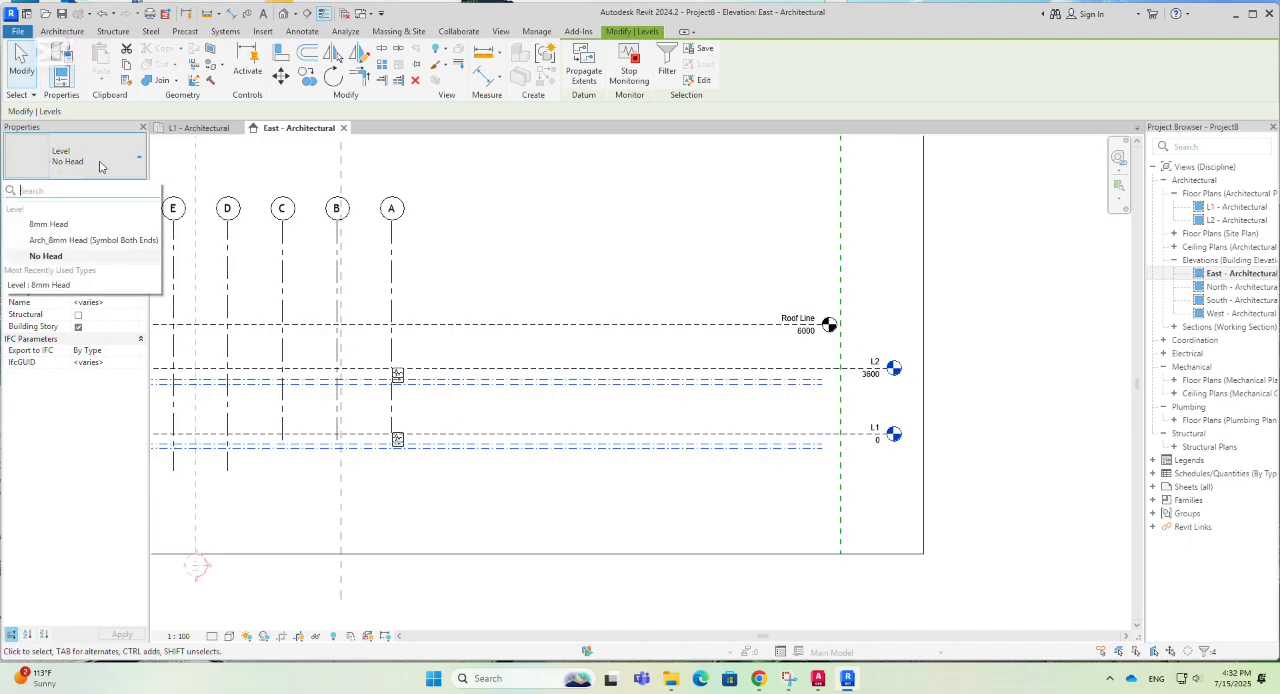
{"action": "left_click", "coordinate": [53, 225]}
{"action": "scroll", "coordinate": [896, 378], "scroll_direction": "up", "scroll_amount": 4}
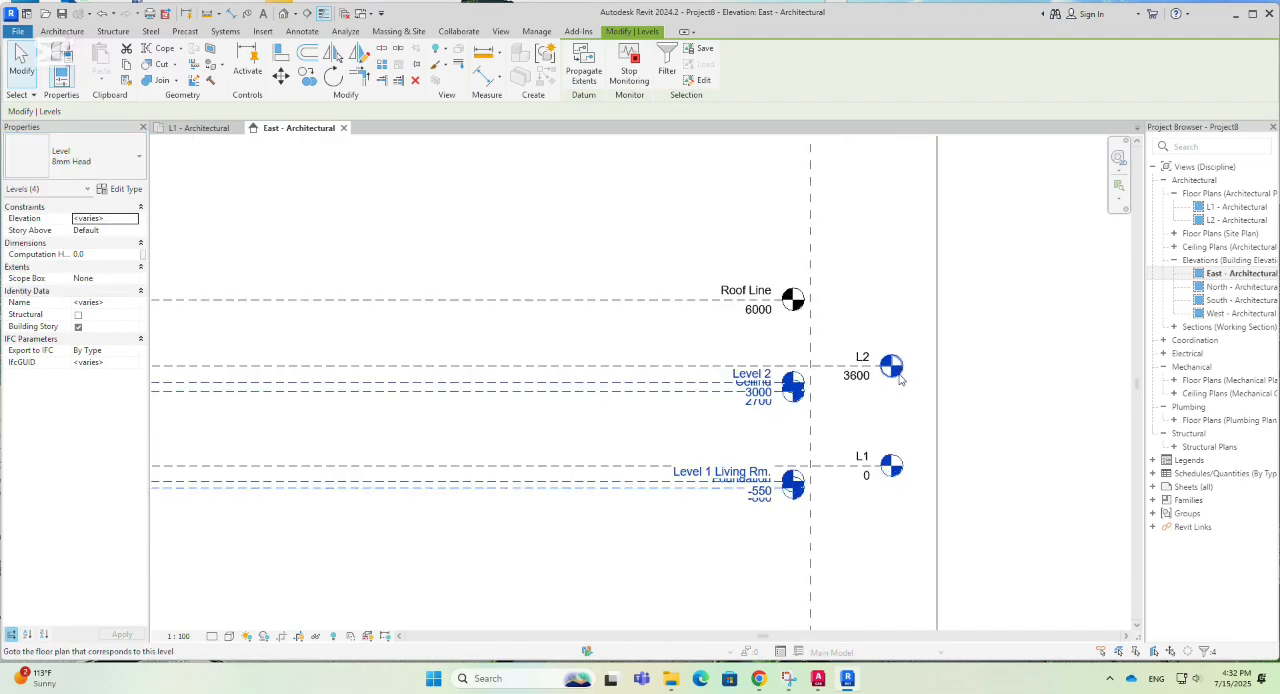
- Inspect the project's own L2 and L1 levels beside the copied levels in the East elevation
{"action": "scroll", "coordinate": [860, 385], "scroll_direction": "down", "scroll_amount": 2}
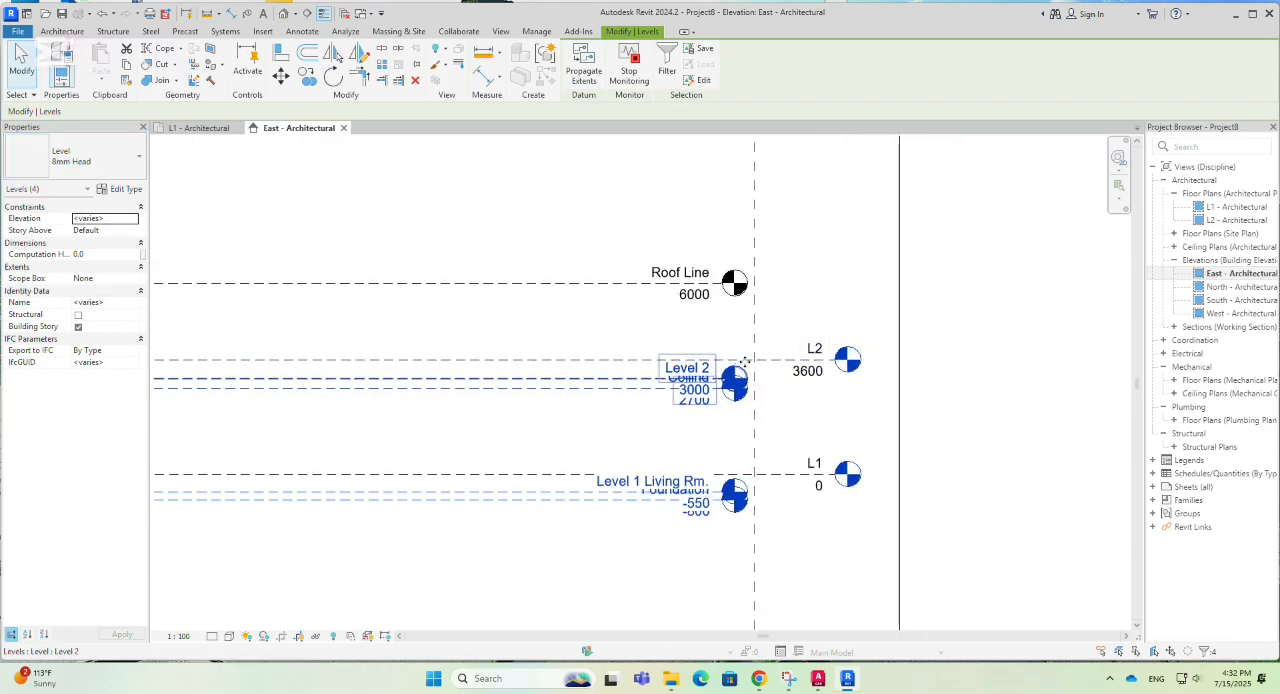
{"action": "scroll", "coordinate": [805, 405], "scroll_direction": "down", "scroll_amount": 2}
{"action": "scroll", "coordinate": [800, 395], "scroll_direction": "up", "scroll_amount": 1}
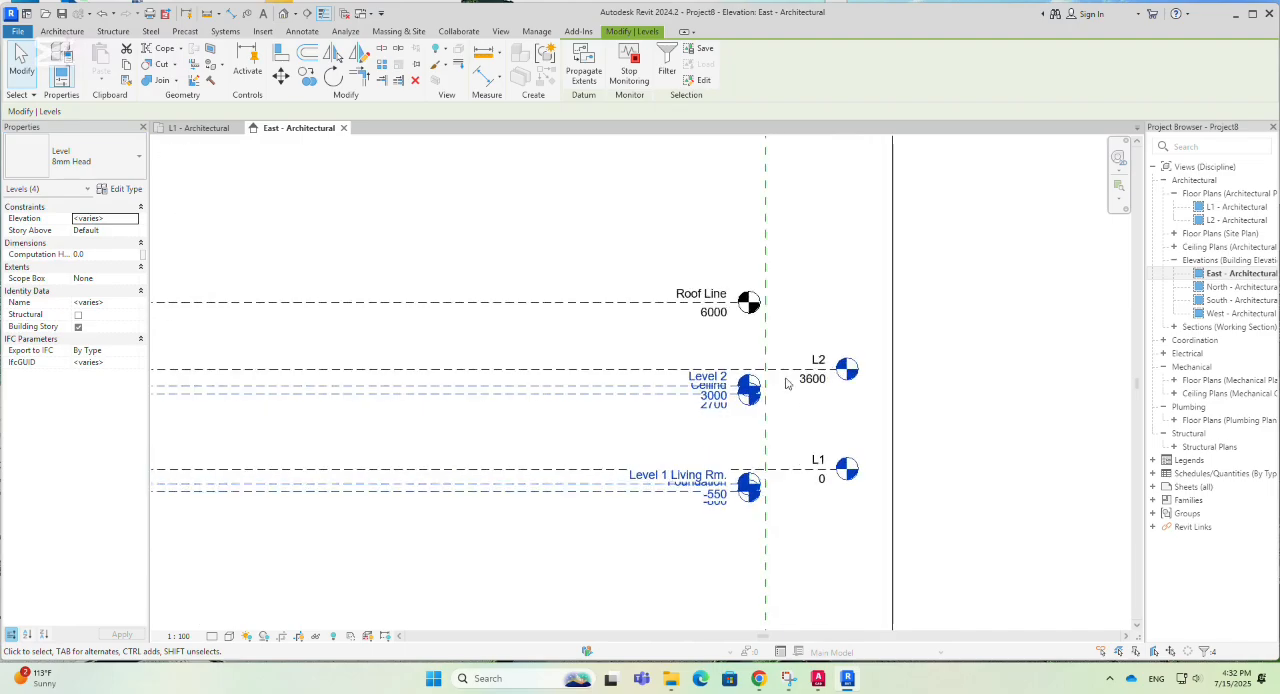
{"action": "left_click", "coordinate": [783, 372]}
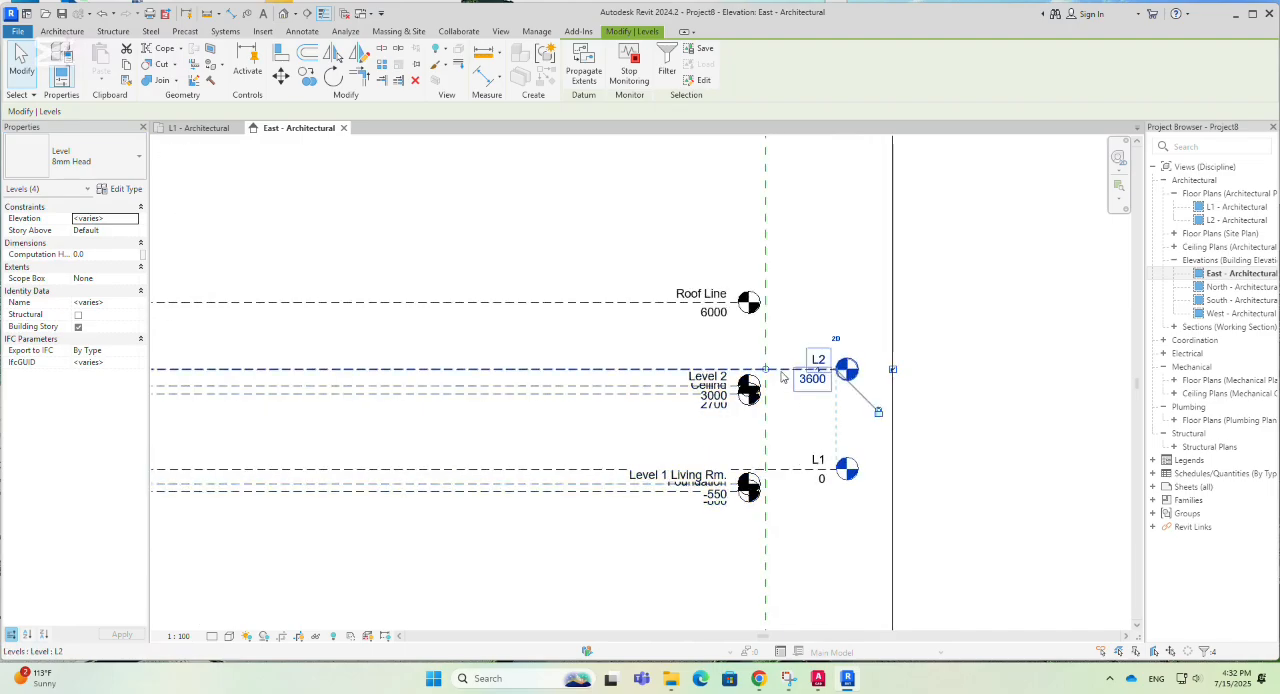
{"action": "left_click", "coordinate": [815, 468]}
{"action": "scroll", "coordinate": [815, 468], "scroll_direction": "down", "scroll_amount": 2}
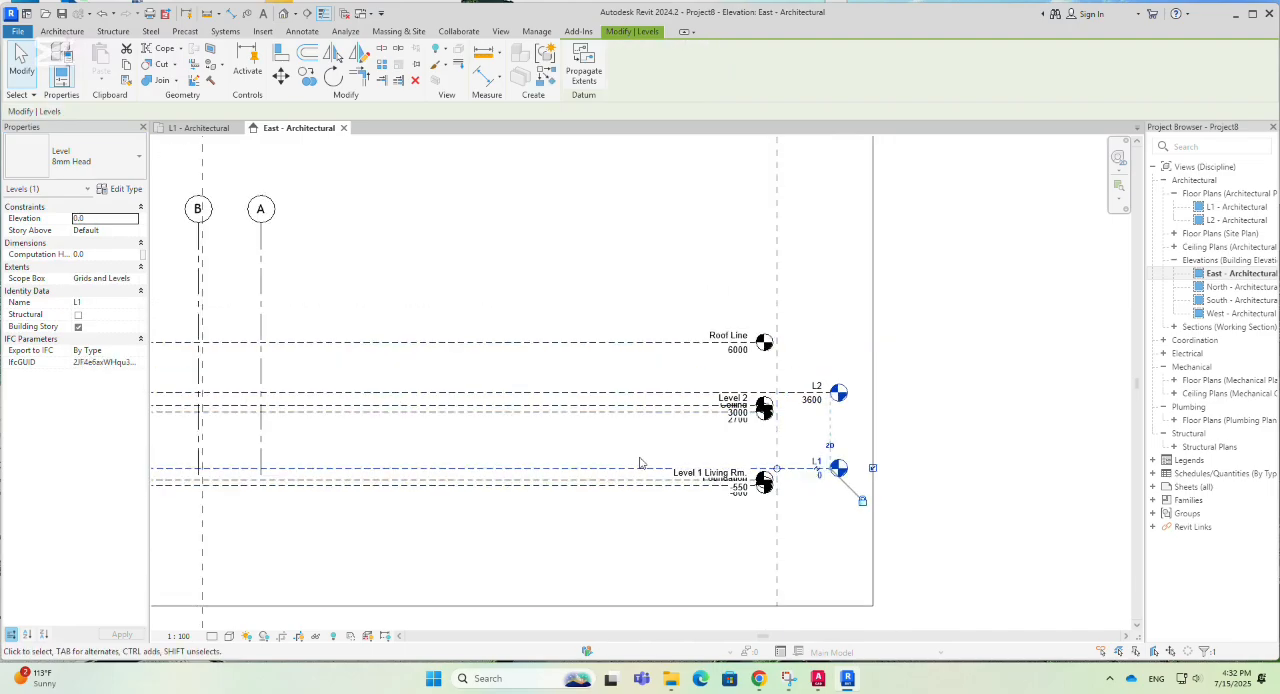
{"action": "middle_click_drag", "start_coordinate": [635, 452], "coordinate": [720, 466]}
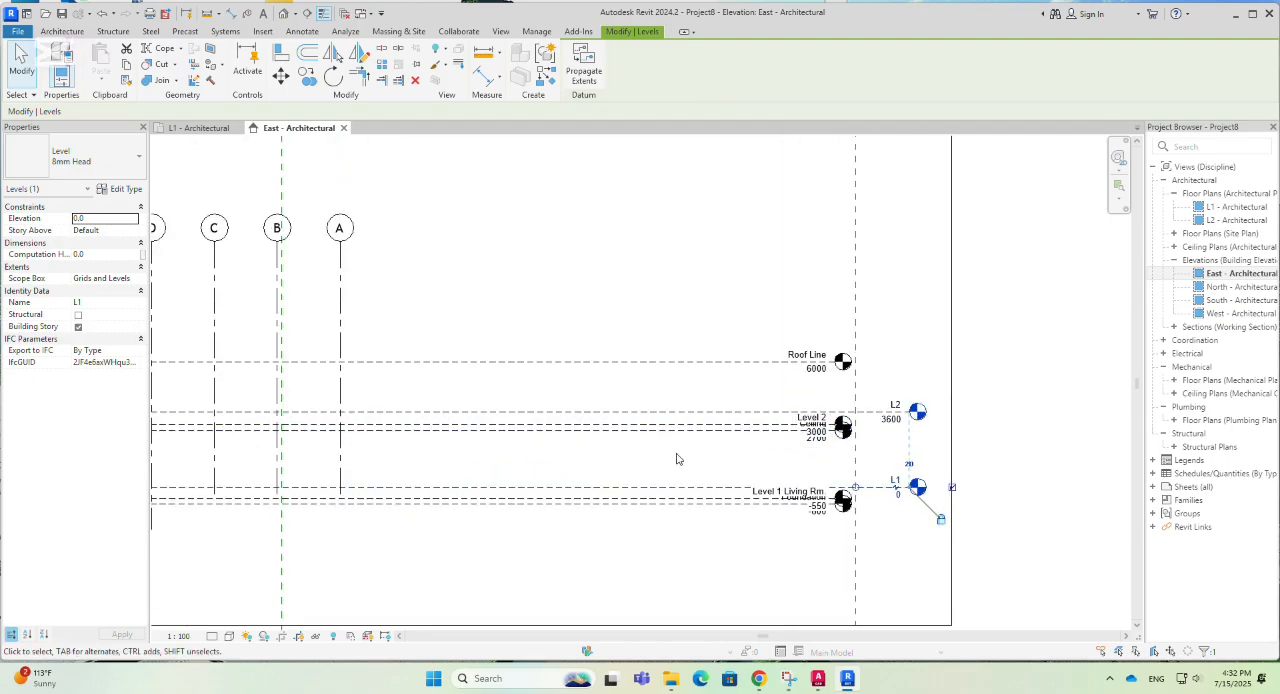
- Check the visibility override of the linked rac_basic_sample_project.rvt model in the East elevation without changing it
{"action": "key", "text": "v"}
{"action": "key", "text": "g"}
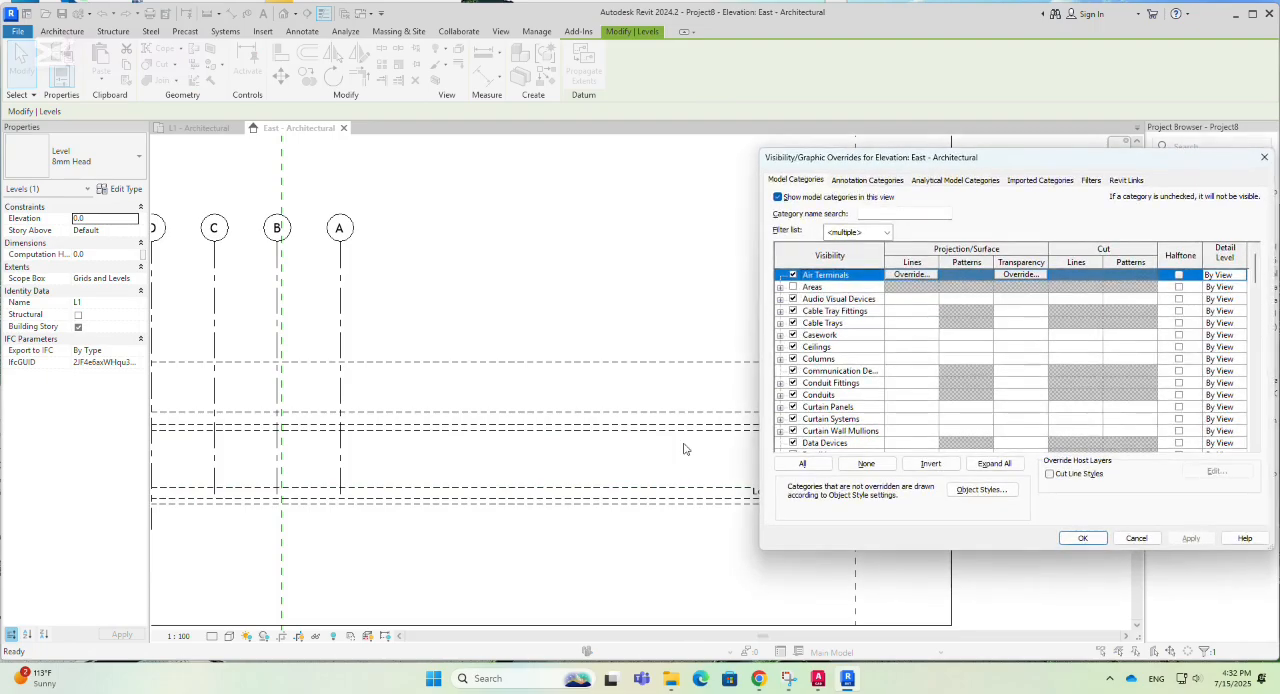
{"action": "left_click_drag", "start_coordinate": [1053, 162], "coordinate": [796, 160]}
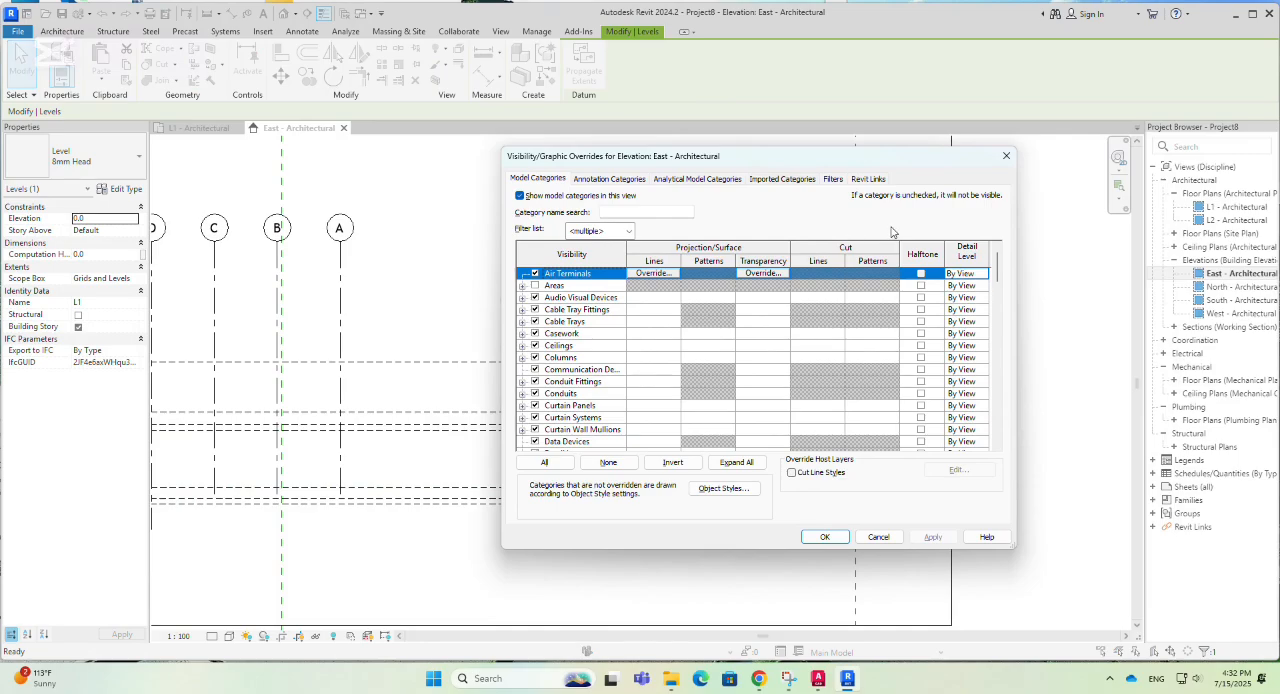
{"action": "left_click", "coordinate": [866, 180]}
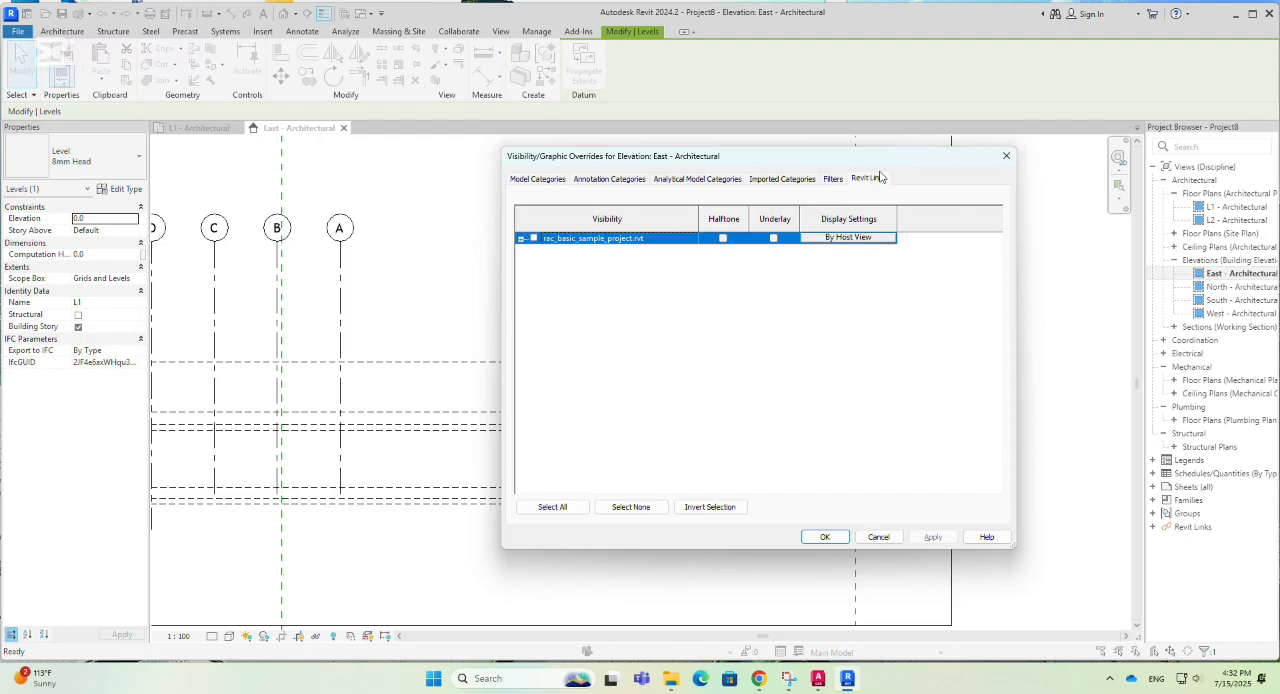
{"action": "left_click", "coordinate": [1006, 160]}
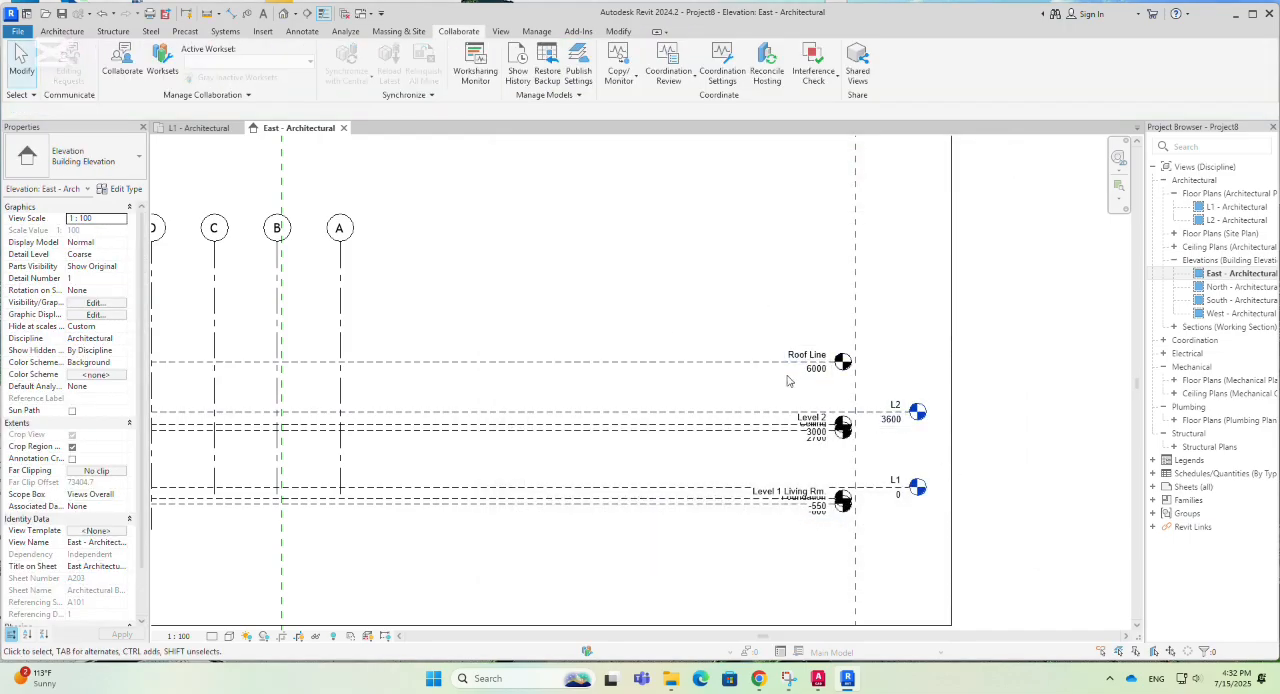
- Turn off the Levels annotation category in the East elevation's visibility/graphic overrides and apply the change
{"action": "scroll", "coordinate": [600, 318], "scroll_direction": "down", "scroll_amount": 3}
{"action": "scroll", "coordinate": [746, 412], "scroll_direction": "up", "scroll_amount": 2}
{"action": "scroll", "coordinate": [749, 416], "scroll_direction": "up", "scroll_amount": 1}
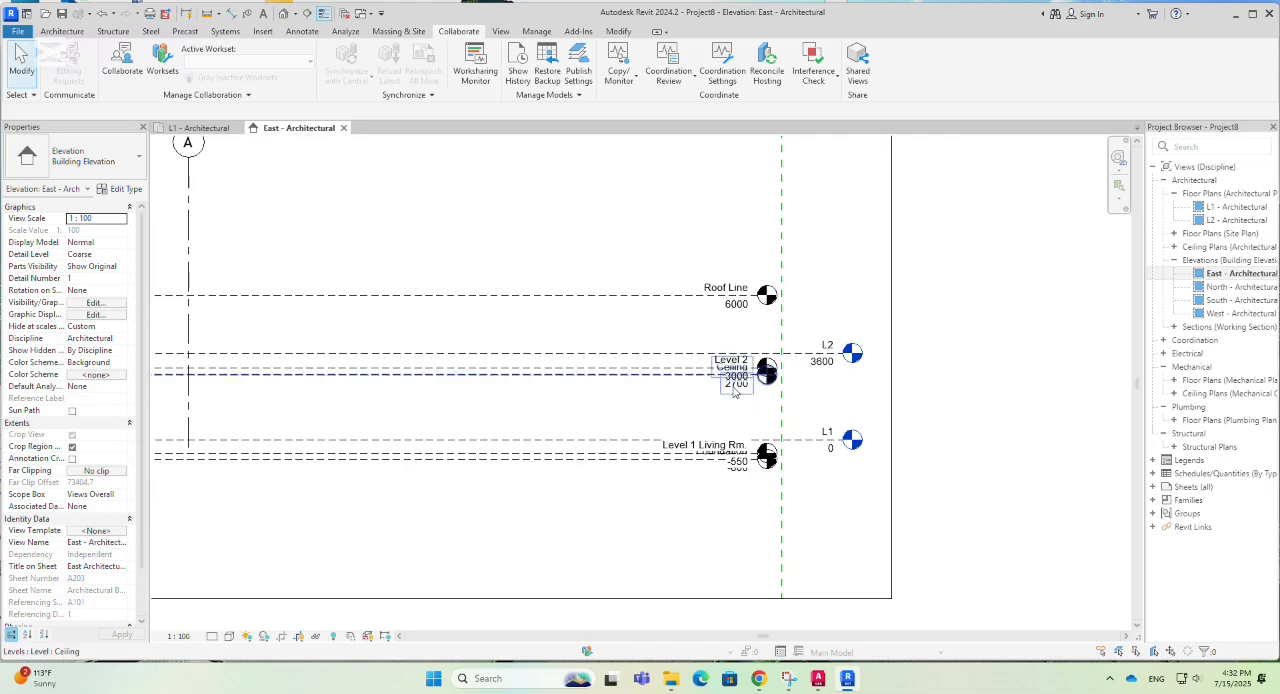
{"action": "scroll", "coordinate": [605, 390], "scroll_direction": "up", "scroll_amount": 1}
{"action": "scroll", "coordinate": [615, 405], "scroll_direction": "down", "scroll_amount": 1}
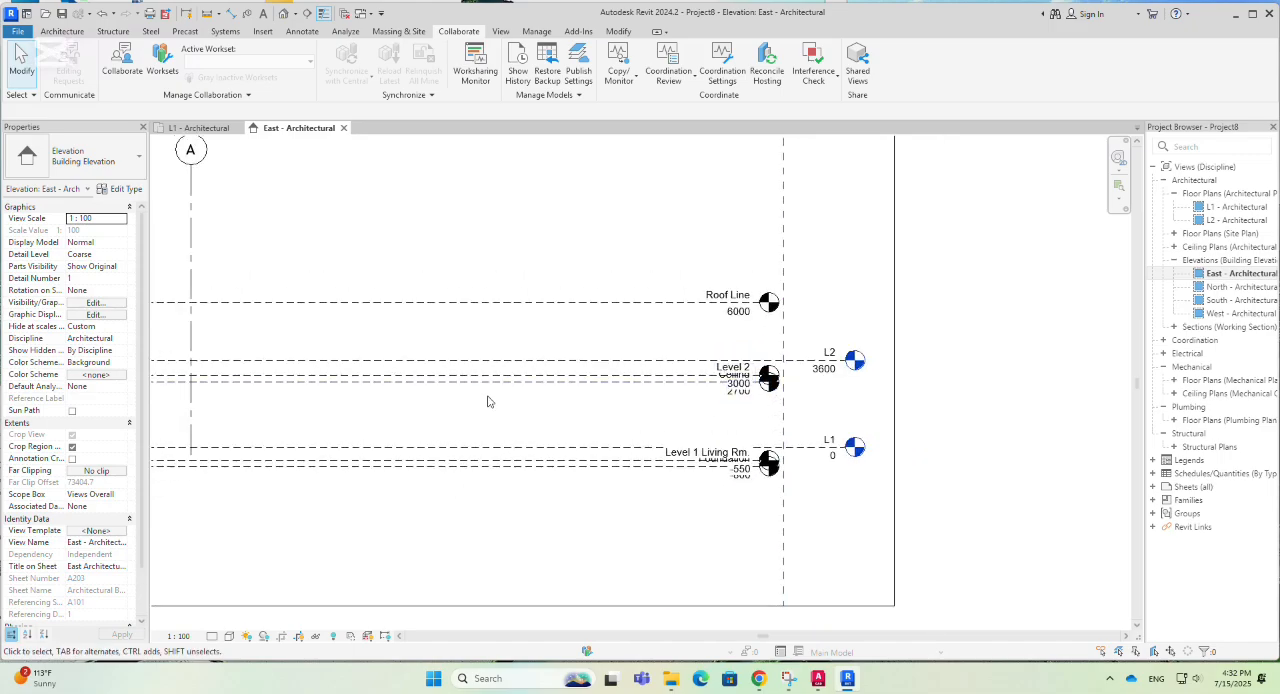
{"action": "key", "text": "g"}
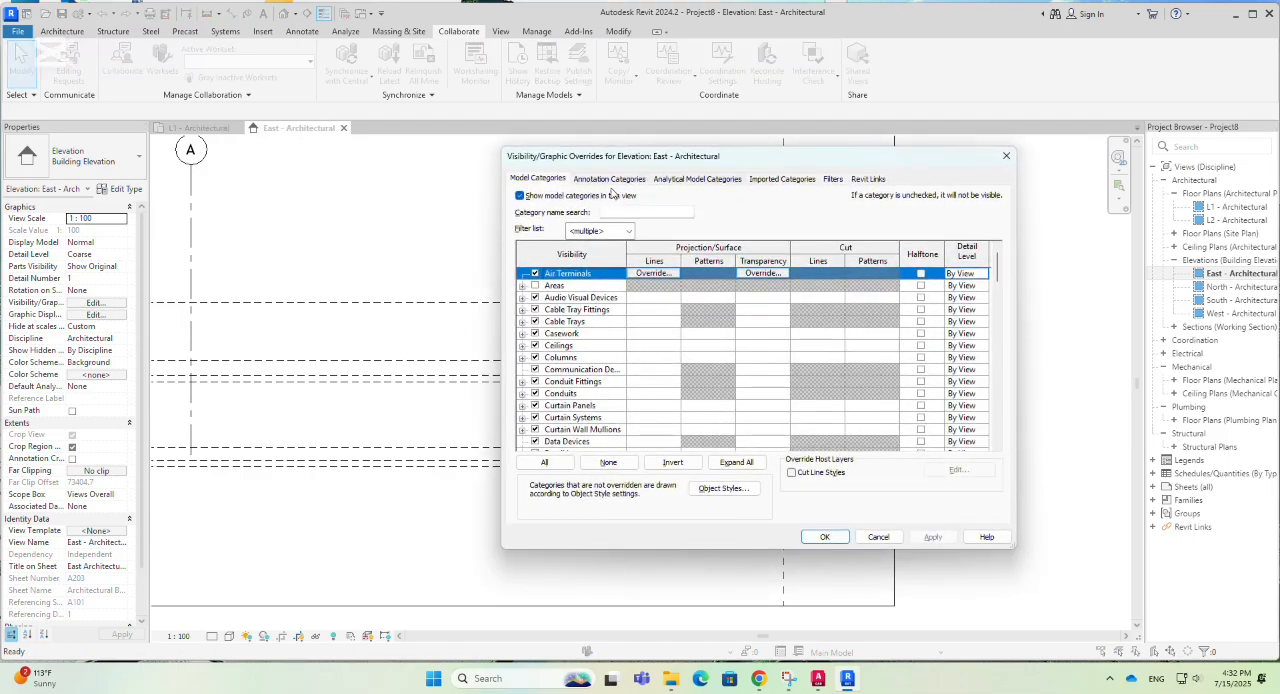
{"action": "left_click", "coordinate": [612, 180]}
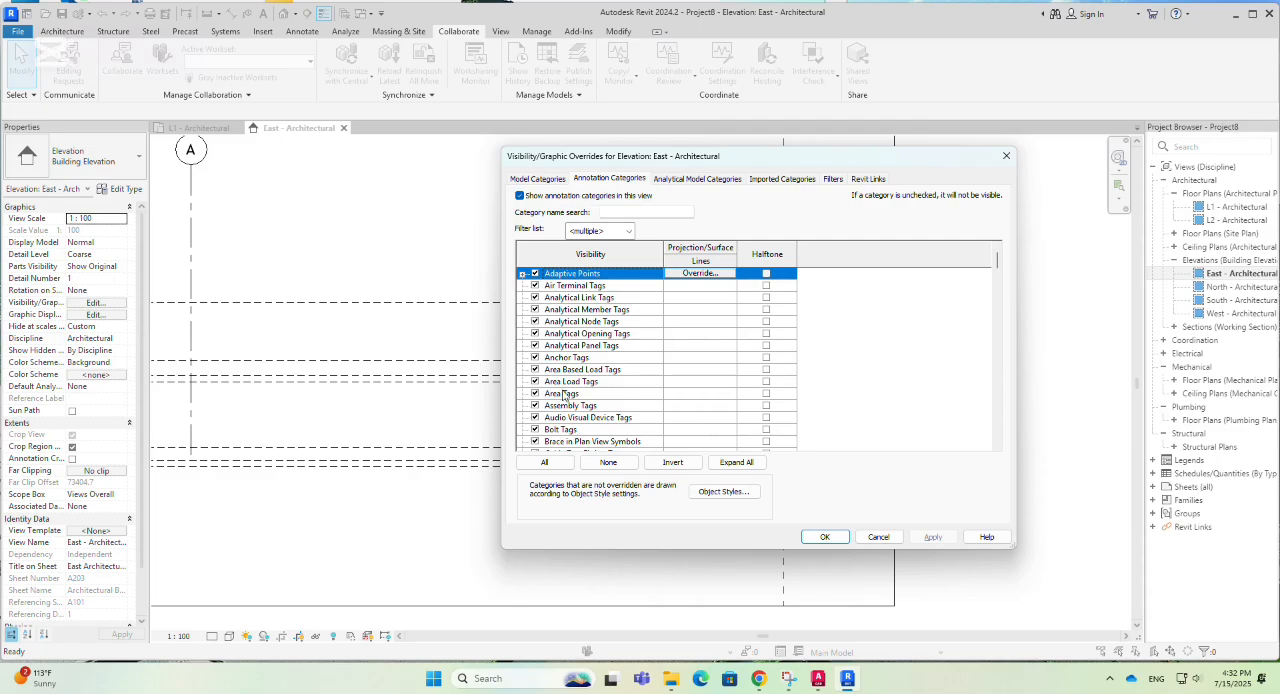
{"action": "scroll", "coordinate": [563, 395], "scroll_direction": "down", "scroll_amount": 2}
{"action": "mouse_move", "coordinate": [784, 163]}
{"action": "left_mouse_down"}
{"action": "mouse_move", "coordinate": [546, 180]}
{"action": "mouse_move", "coordinate": [456, 161]}
{"action": "left_mouse_up"}
{"action": "scroll", "coordinate": [240, 418], "scroll_direction": "down", "scroll_amount": 2}
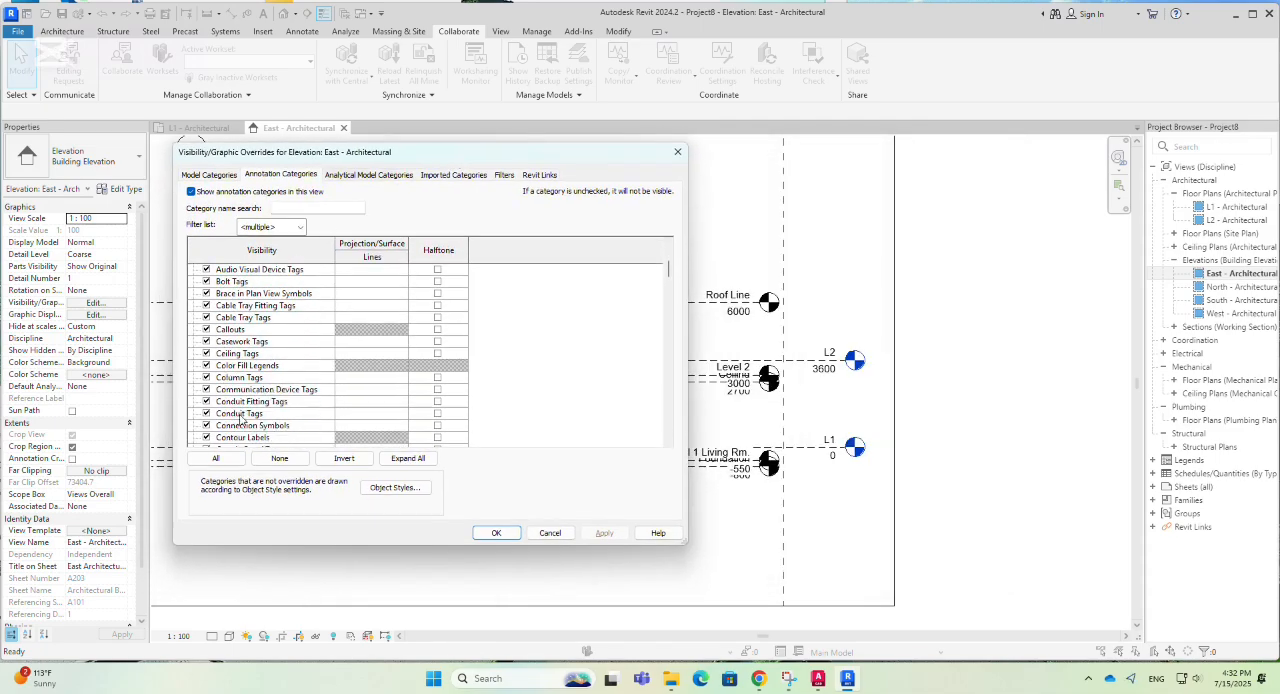
{"action": "scroll", "coordinate": [240, 418], "scroll_direction": "down", "scroll_amount": 6}
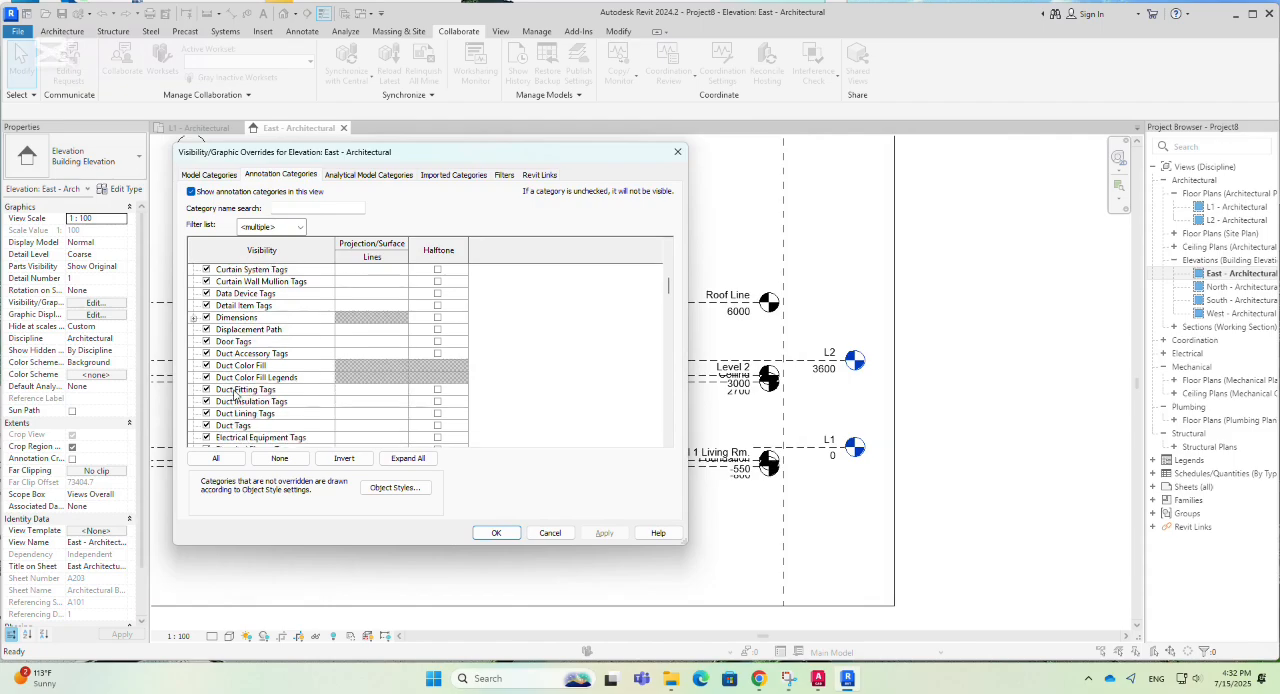
{"action": "scroll", "coordinate": [230, 385], "scroll_direction": "down", "scroll_amount": 1}
{"action": "left_click", "coordinate": [222, 369]}
{"action": "key", "text": "l"}
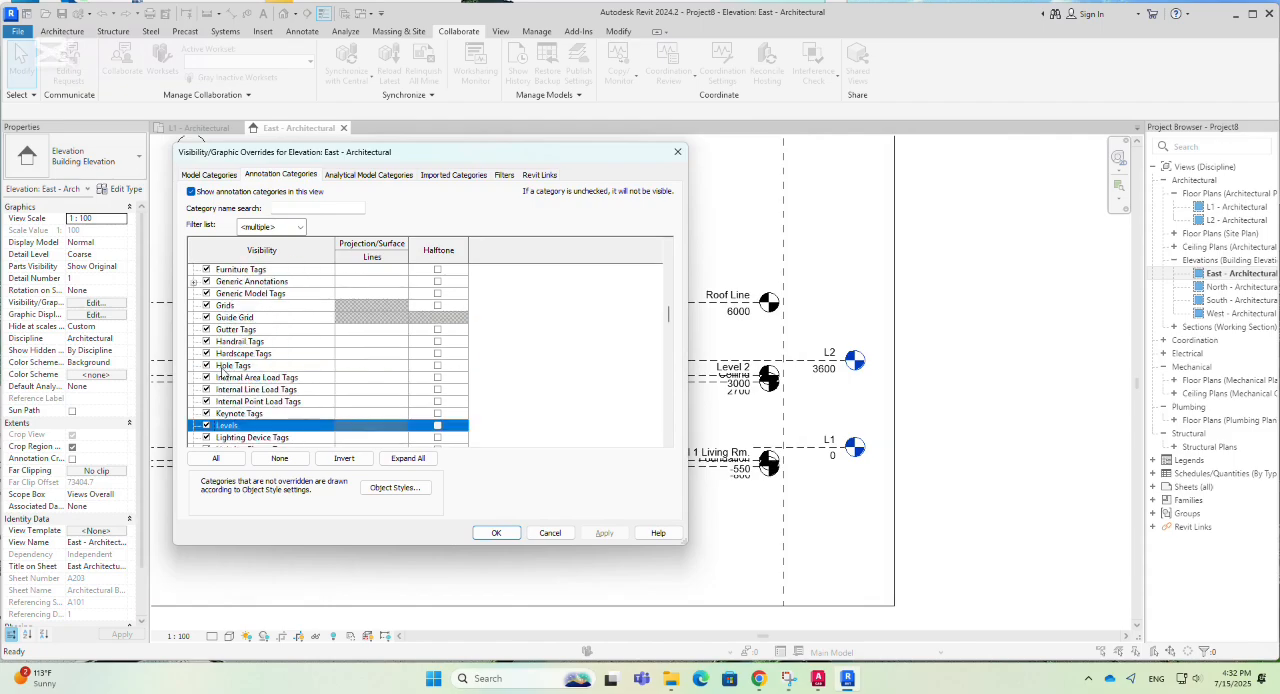
{"action": "scroll", "coordinate": [222, 370], "scroll_direction": "down", "scroll_amount": 1}
{"action": "scroll", "coordinate": [222, 370], "scroll_direction": "down", "scroll_amount": 1}
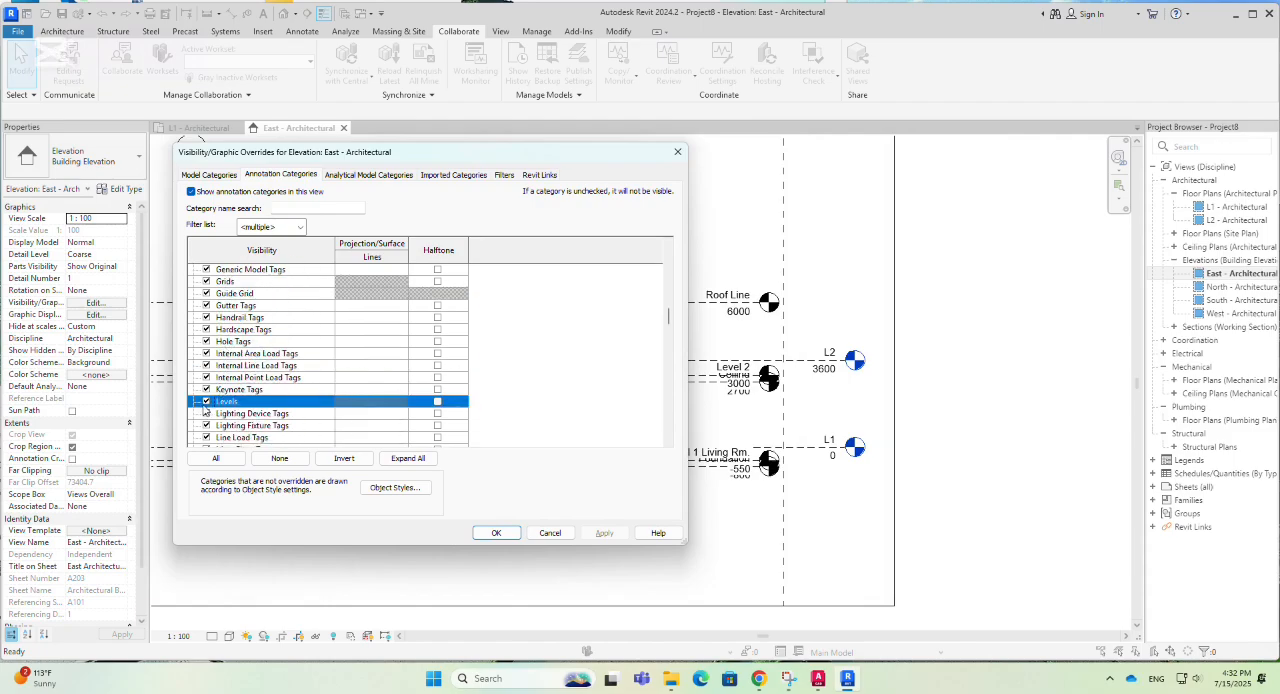
{"action": "left_click", "coordinate": [206, 402]}
{"action": "left_click", "coordinate": [615, 538]}
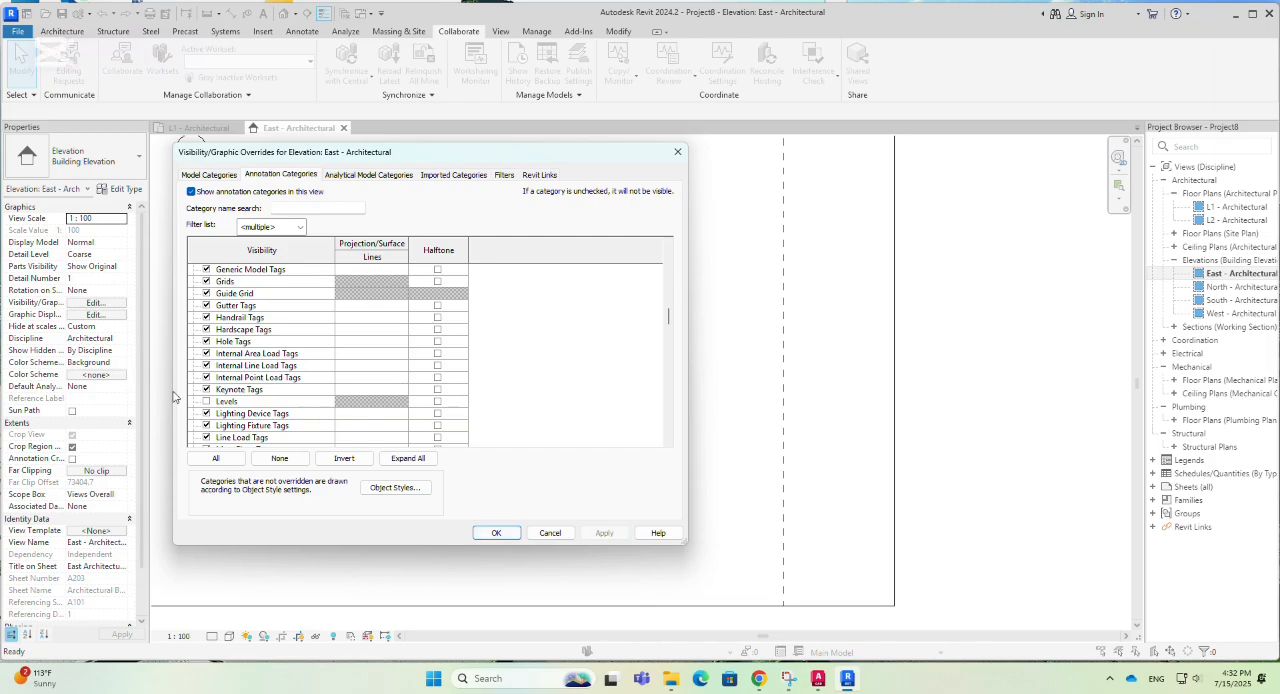
- Turn the Levels annotation category back on in the East elevation and accept the visibility overrides
{"action": "left_click", "coordinate": [206, 402]}
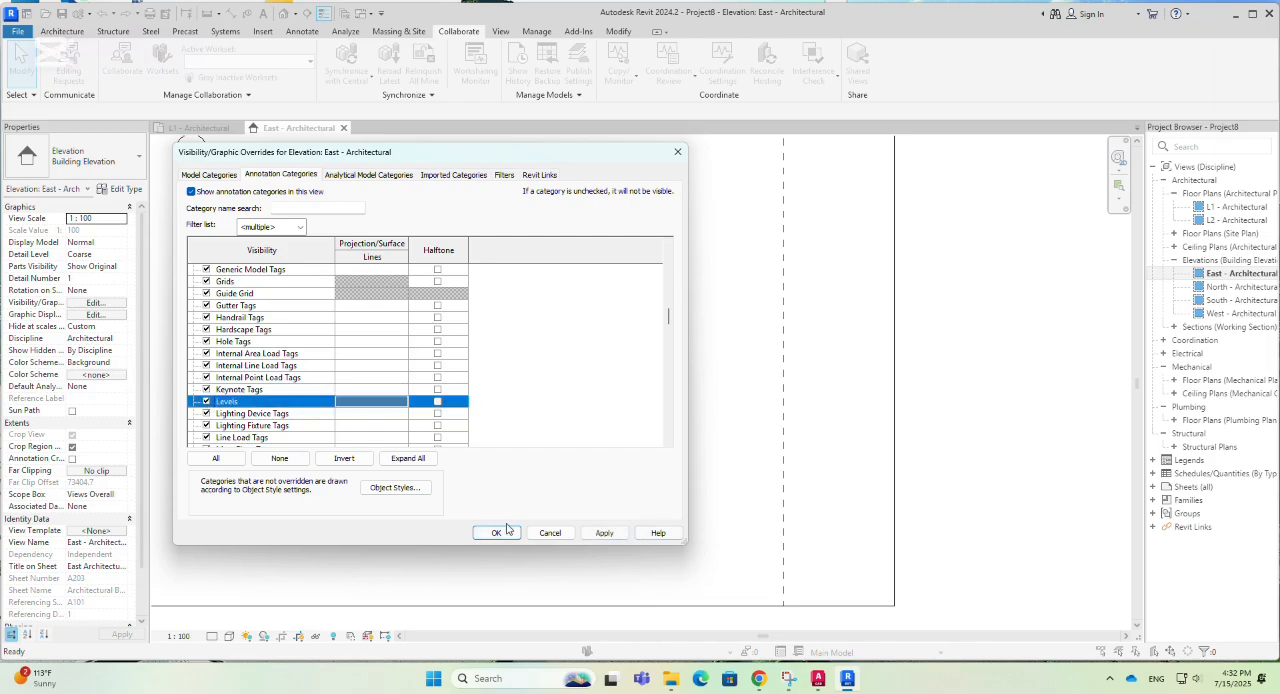
{"action": "left_click", "coordinate": [604, 532]}
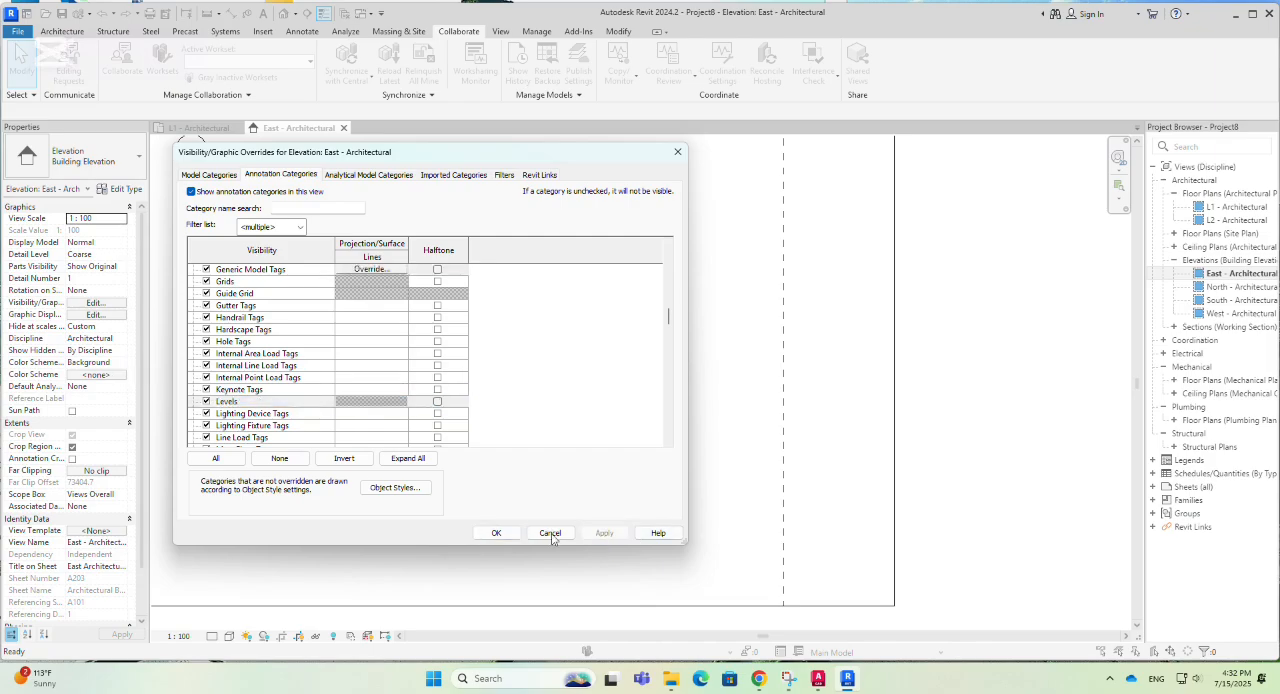
{"action": "left_click", "coordinate": [494, 533]}
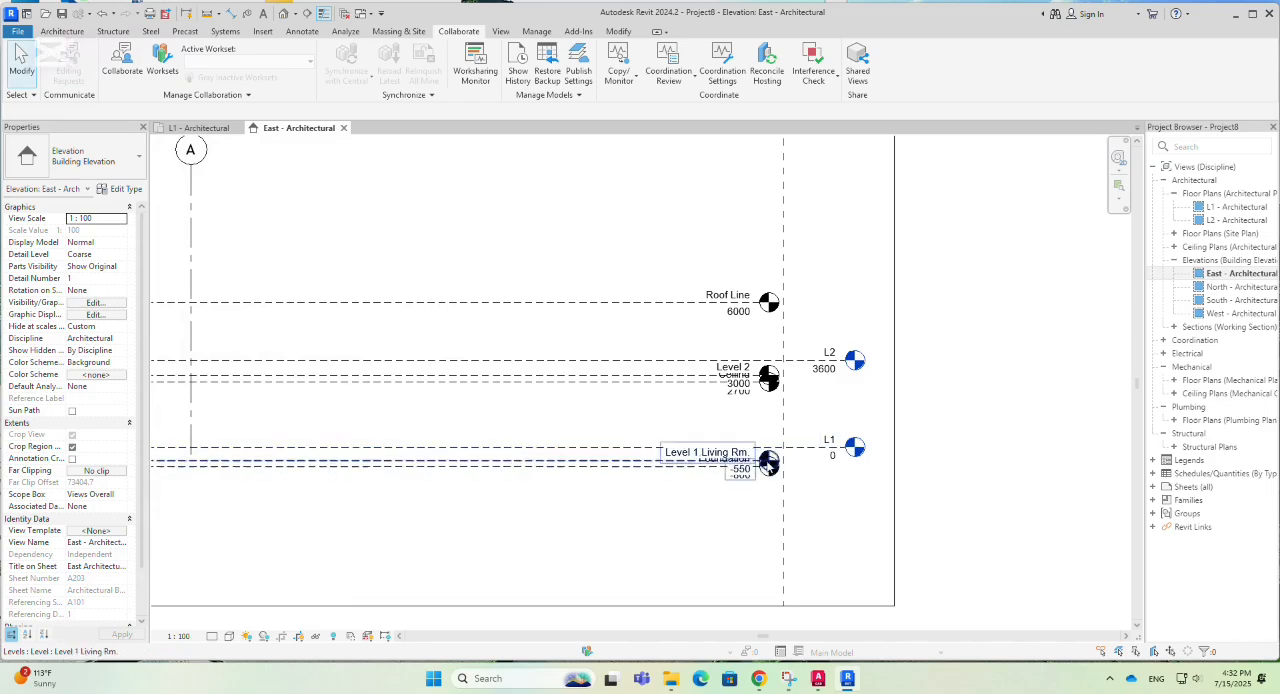
{"action": "scroll", "coordinate": [772, 479], "scroll_direction": "down", "scroll_amount": 2}
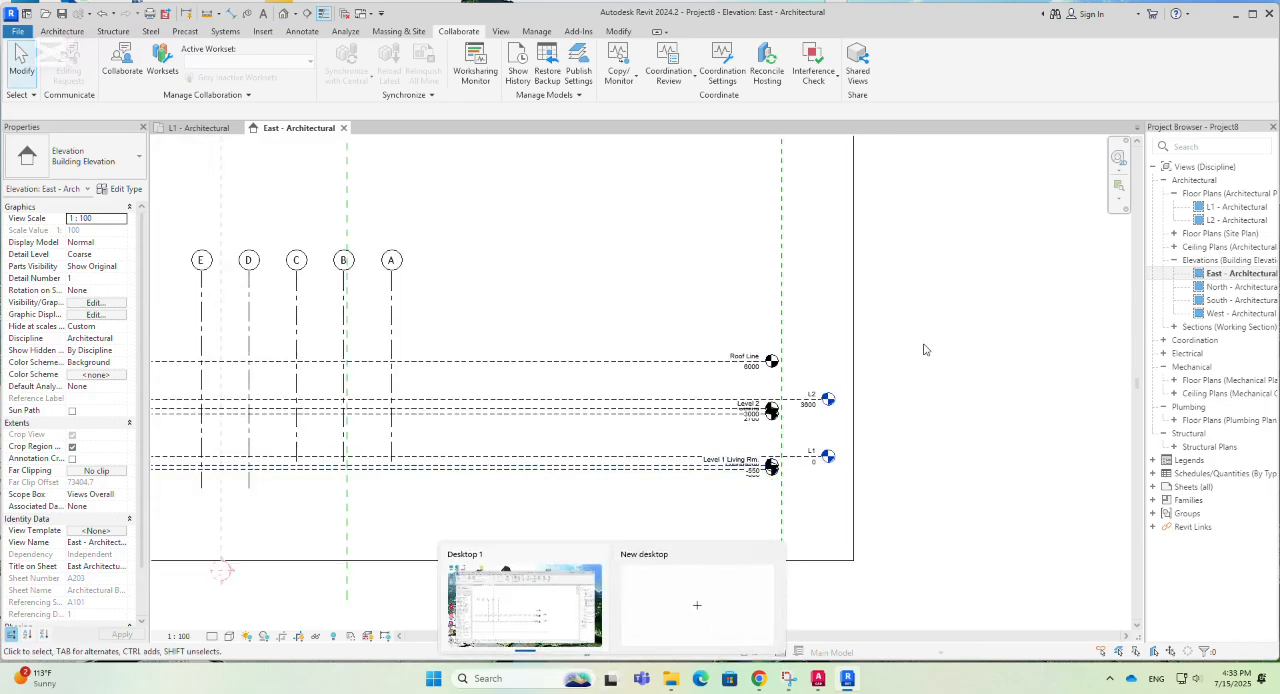
{"action": "scroll", "coordinate": [952, 451], "scroll_direction": "up", "scroll_amount": 1}
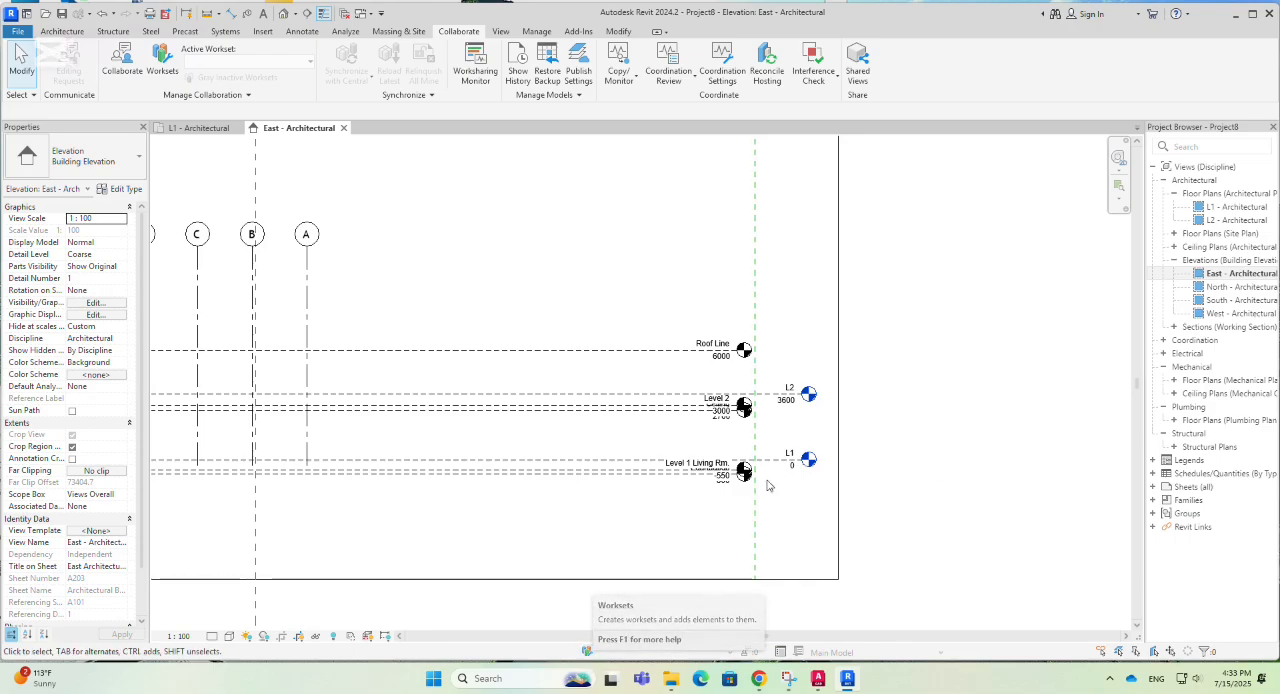
{"action": "scroll", "coordinate": [810, 444], "scroll_direction": "up", "scroll_amount": 2}
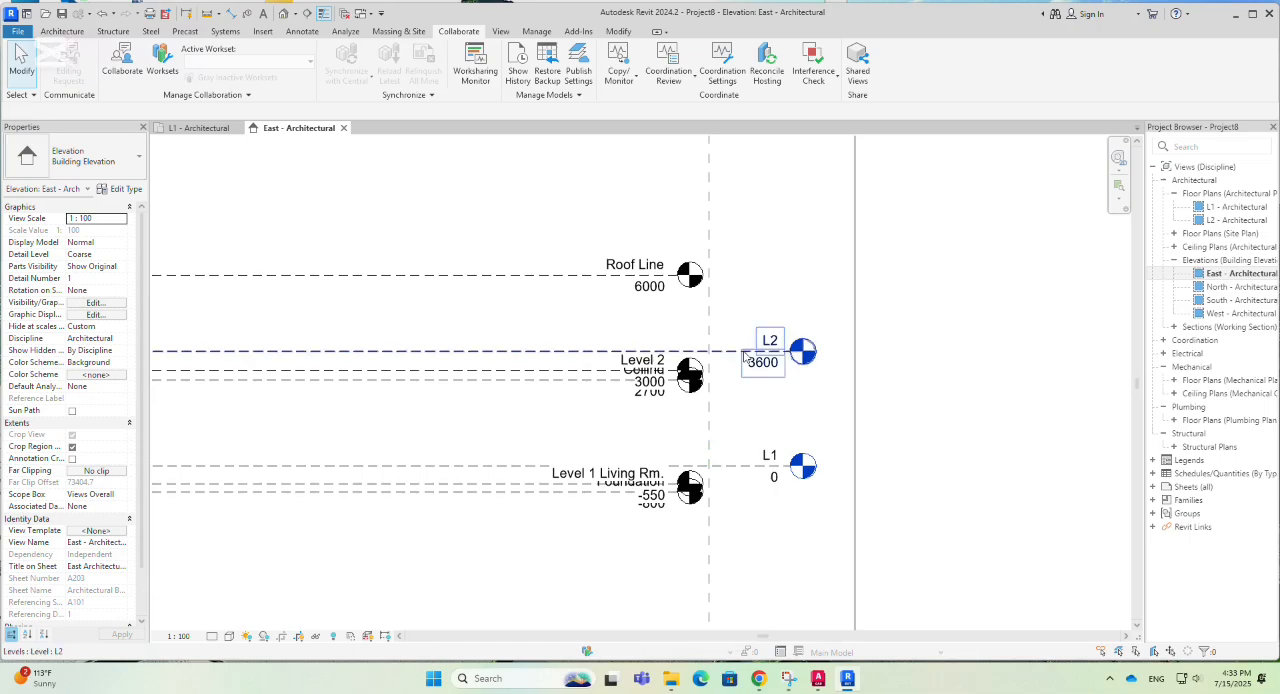
{"action": "left_click", "coordinate": [745, 357]}
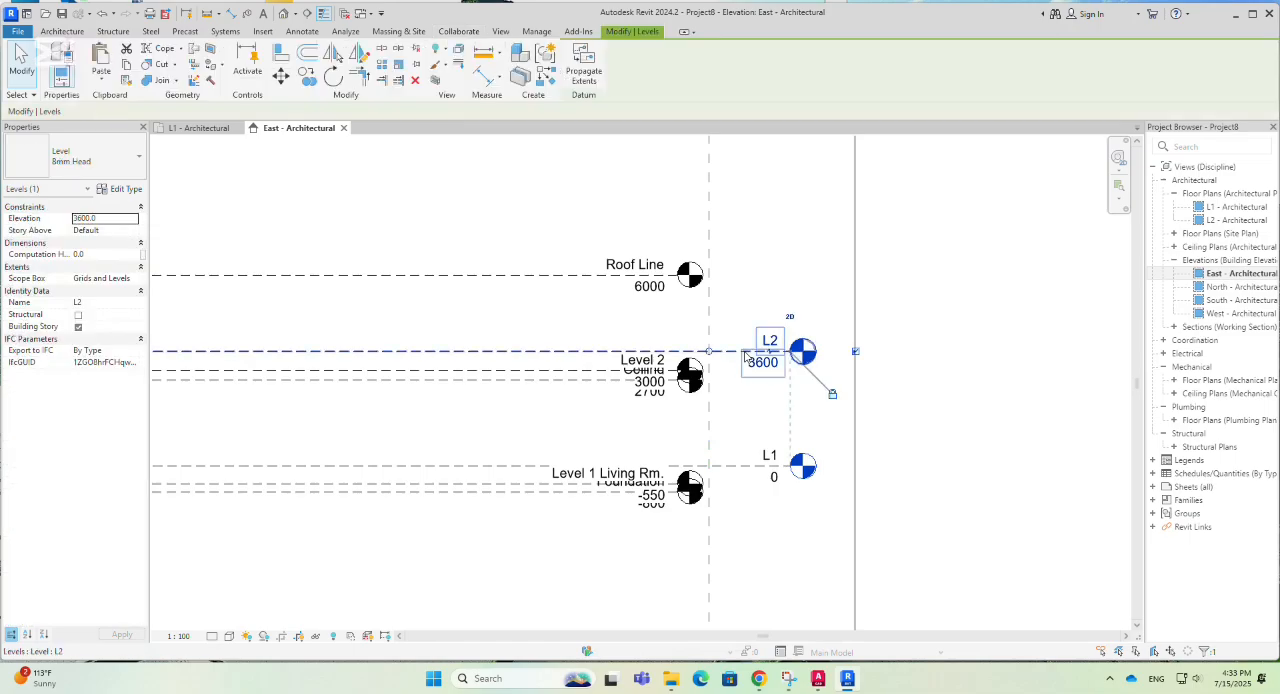
{"action": "left_click", "coordinate": [742, 467], "text": "ctrl"}
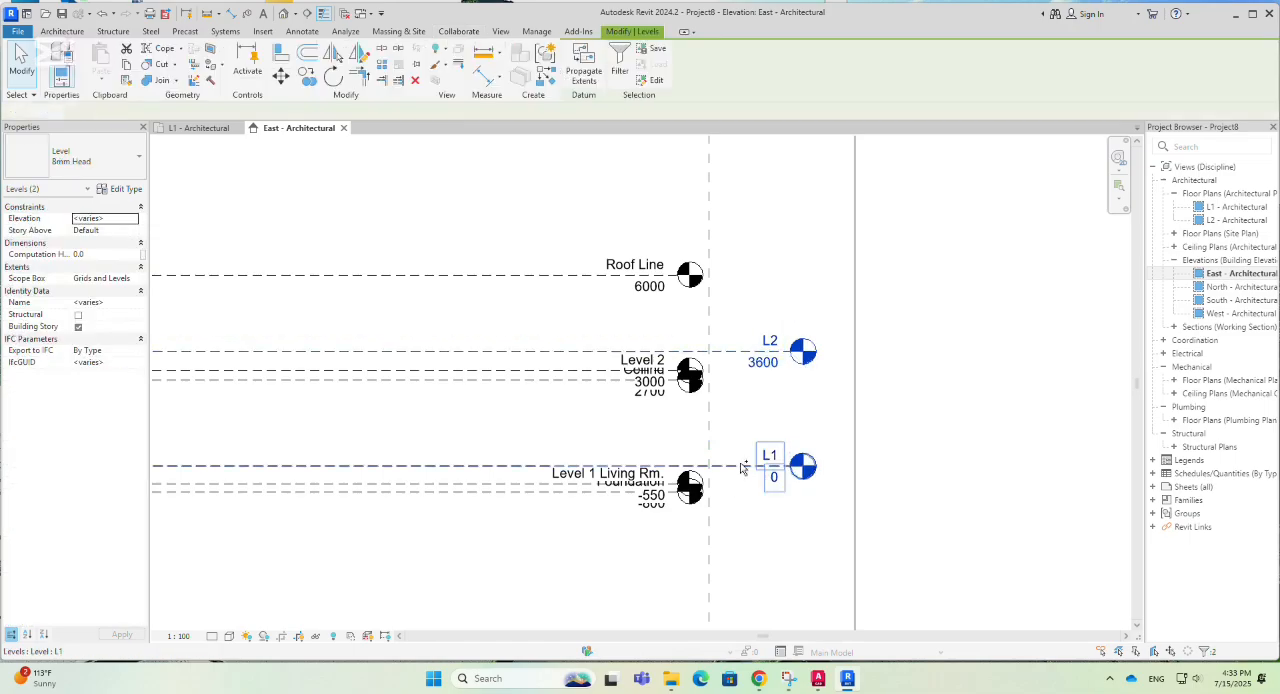
{"action": "left_click", "coordinate": [587, 652]}
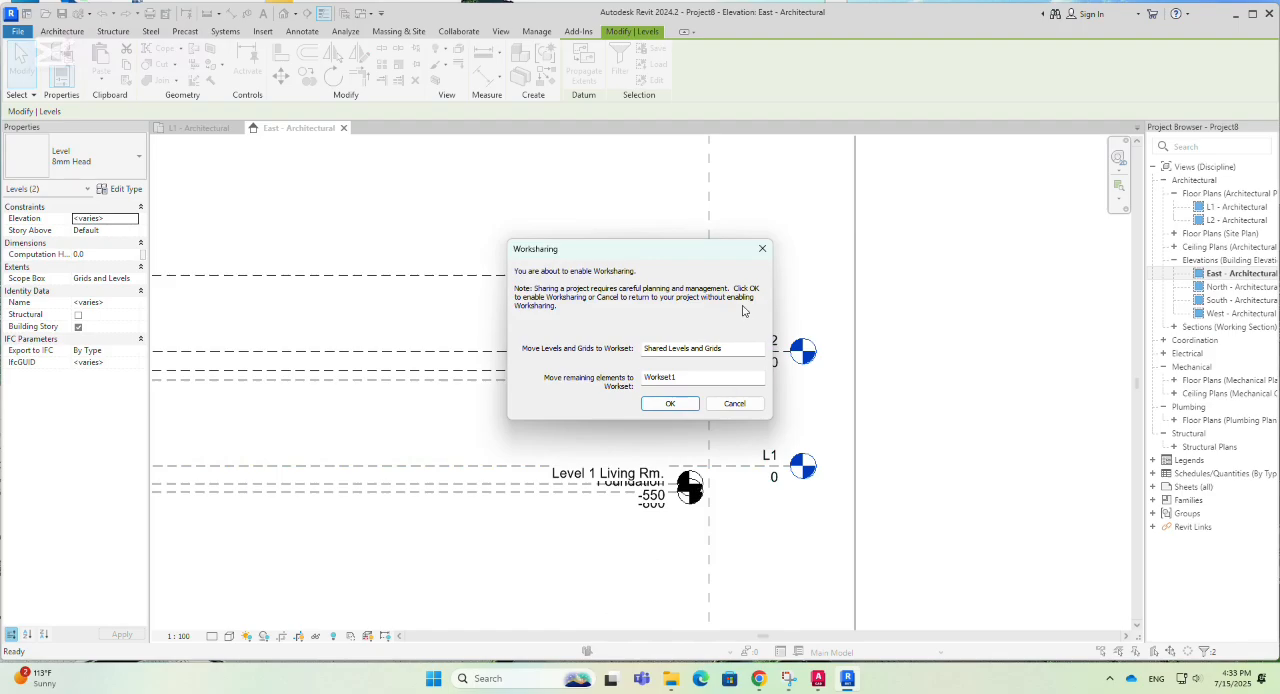
{"action": "left_click", "coordinate": [762, 248]}
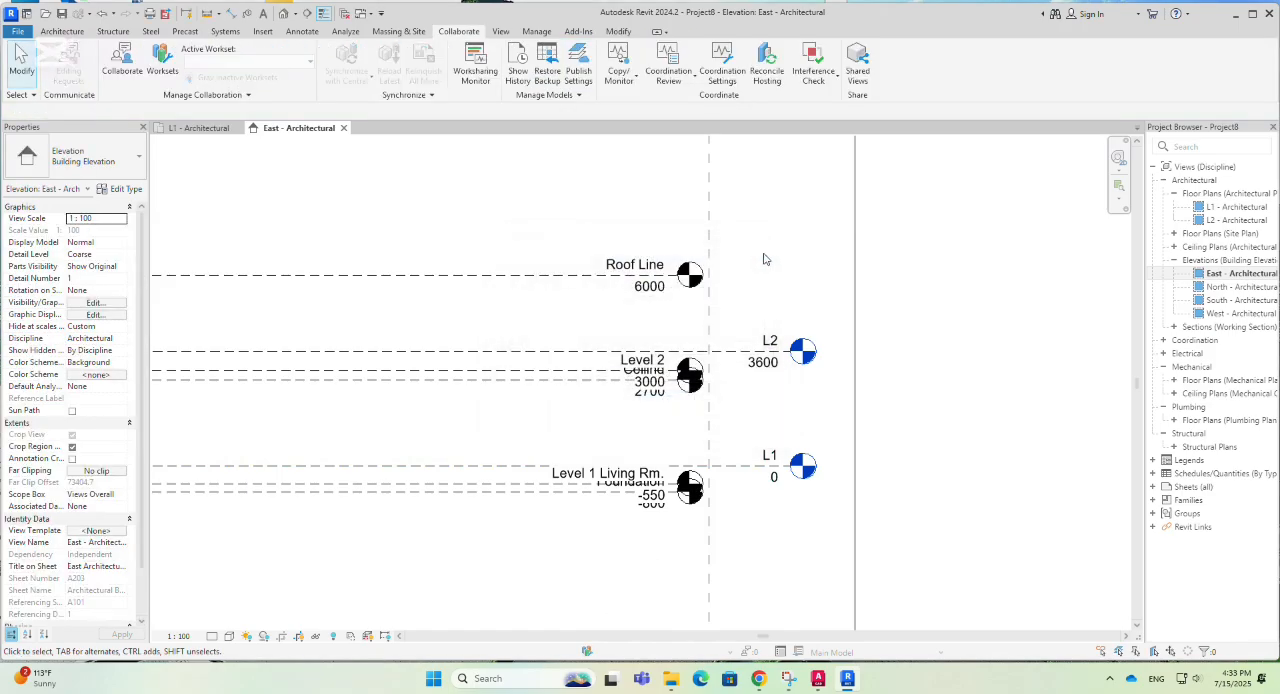
{"action": "left_click", "coordinate": [586, 653]}
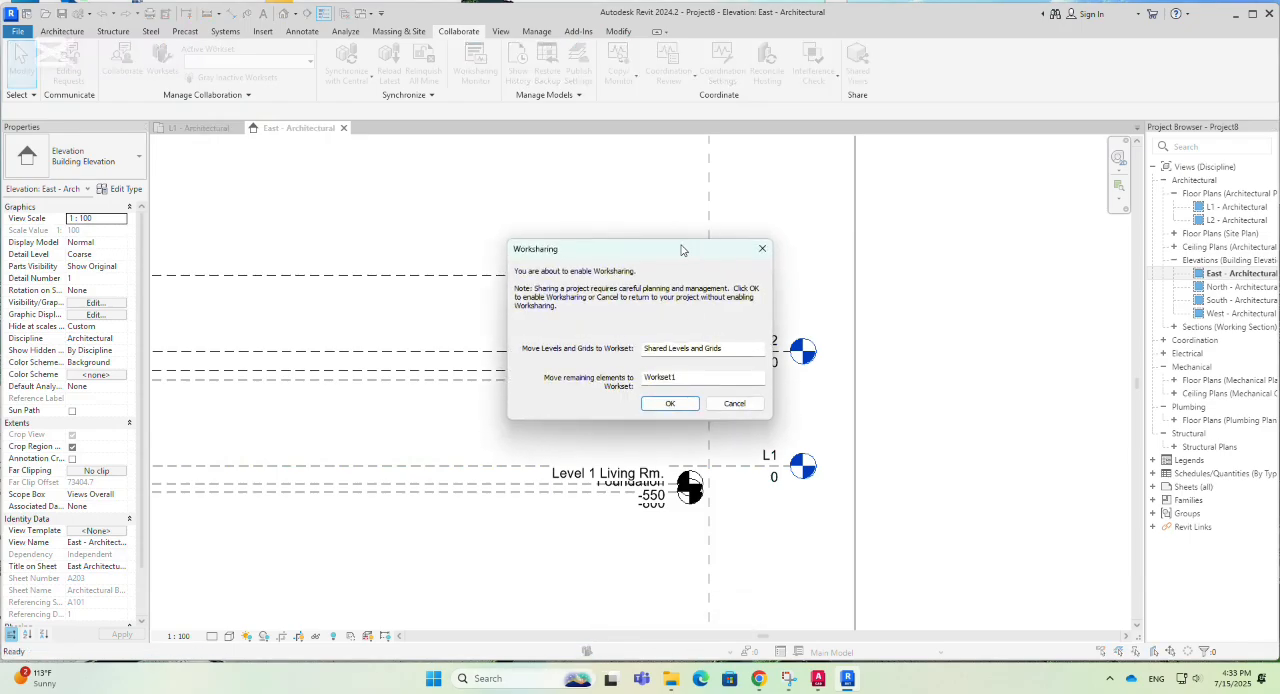
{"action": "left_click_drag", "start_coordinate": [681, 250], "coordinate": [557, 257]}
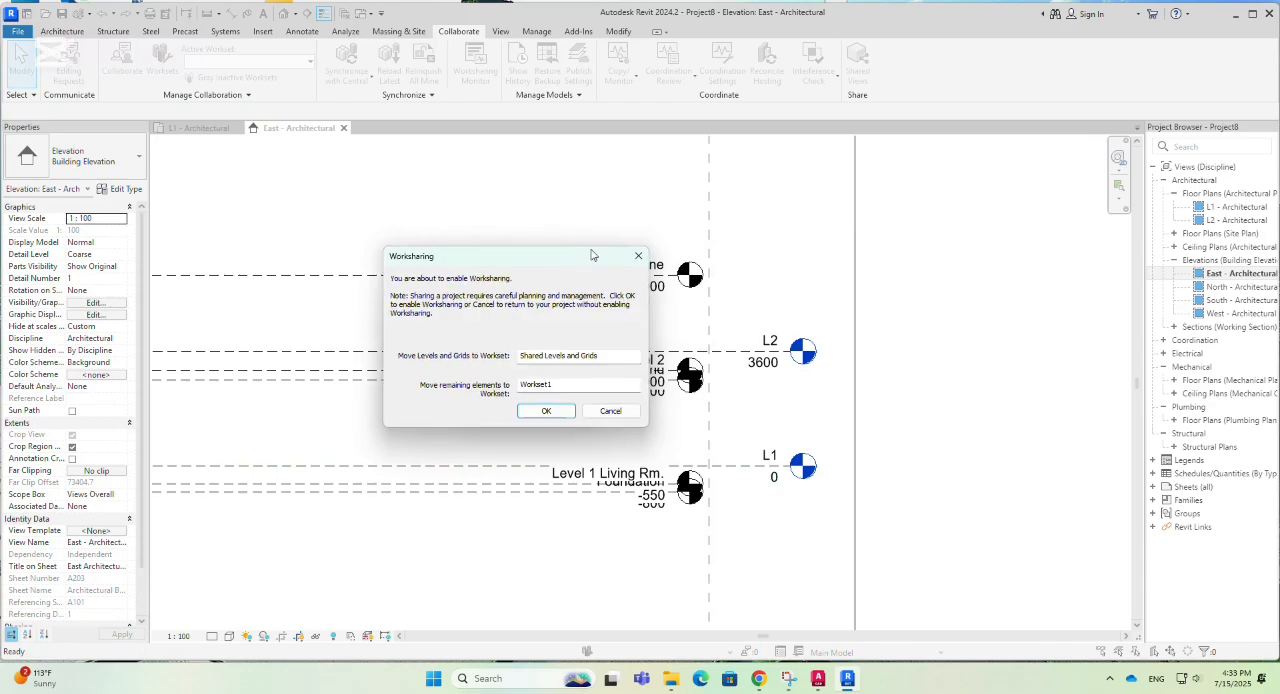
{"action": "left_click", "coordinate": [638, 255]}
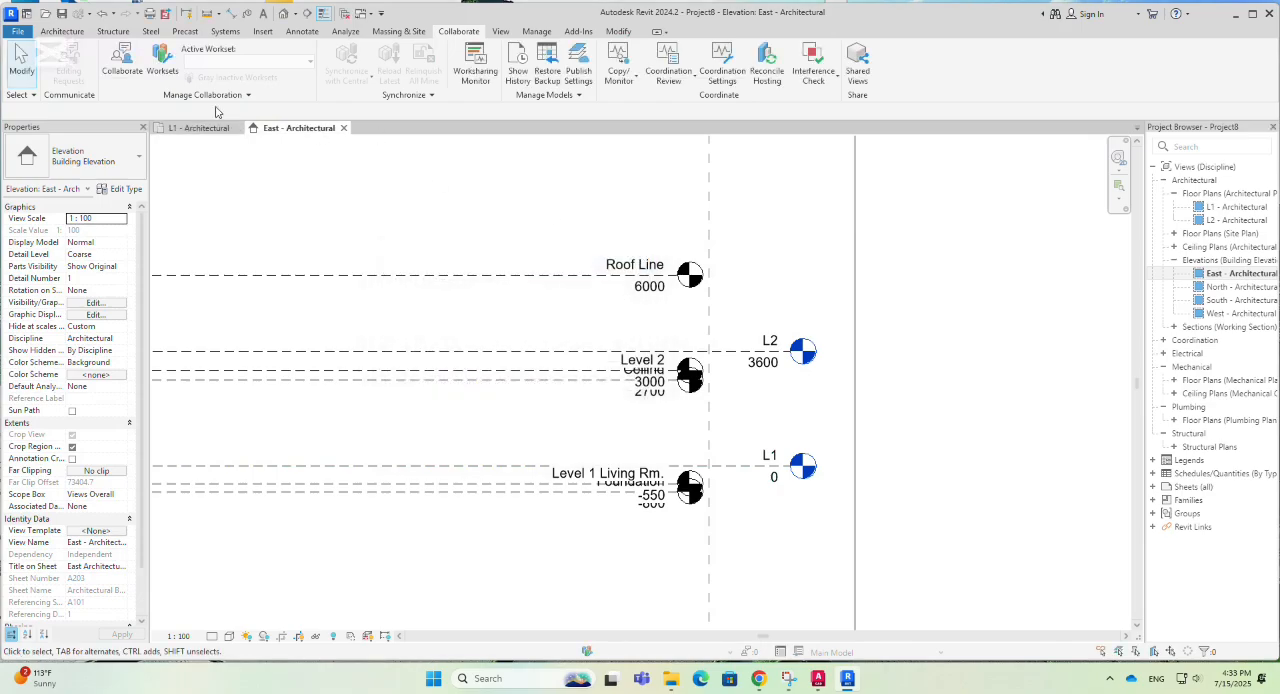
- Enable worksharing, moving levels and grids to the Shared Levels and Grids workset and remaining elements to Workset1
{"action": "left_click", "coordinate": [161, 66]}
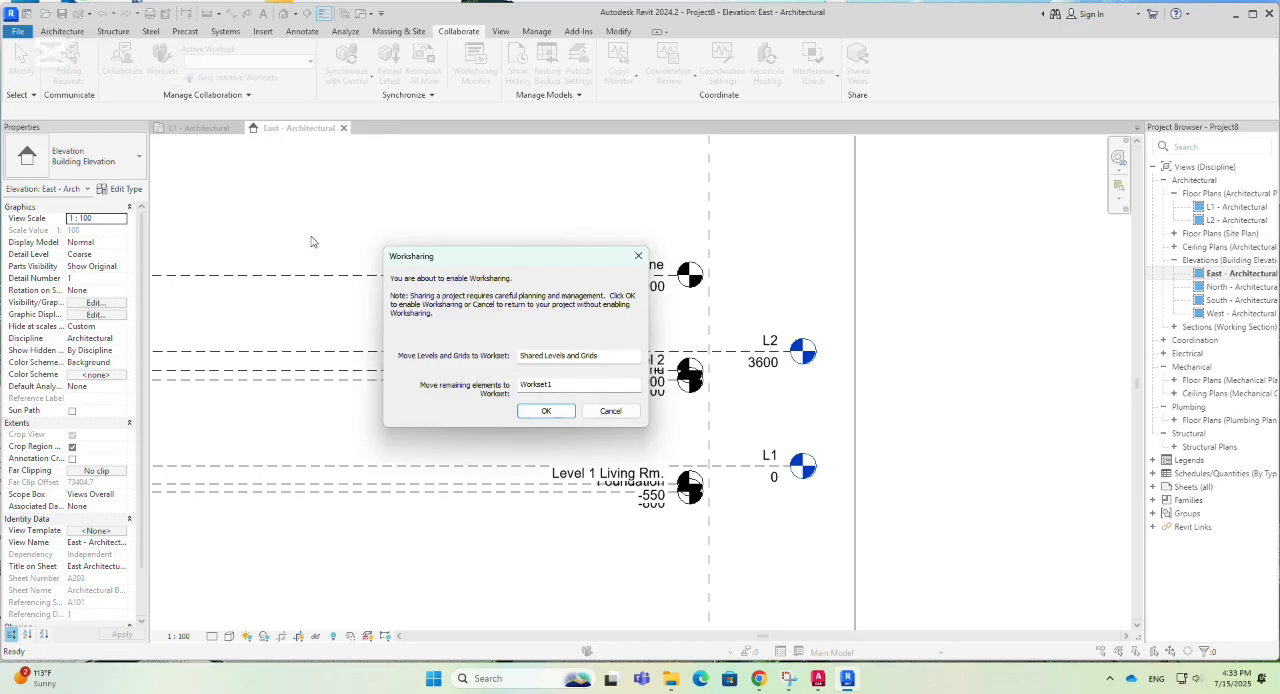
{"action": "left_click", "coordinate": [543, 412]}
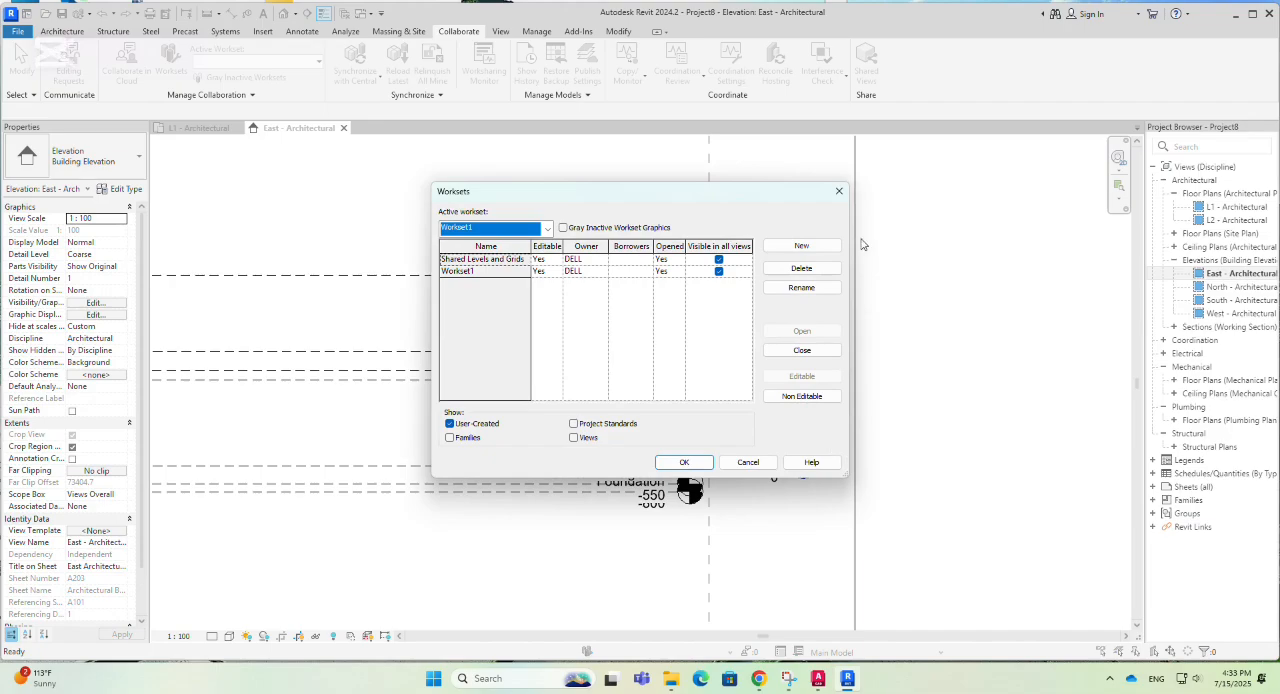
- Create a new workset named WORKSET2, visible in all views, and keep Workset1 as the active workset
{"action": "left_click", "coordinate": [804, 250]}
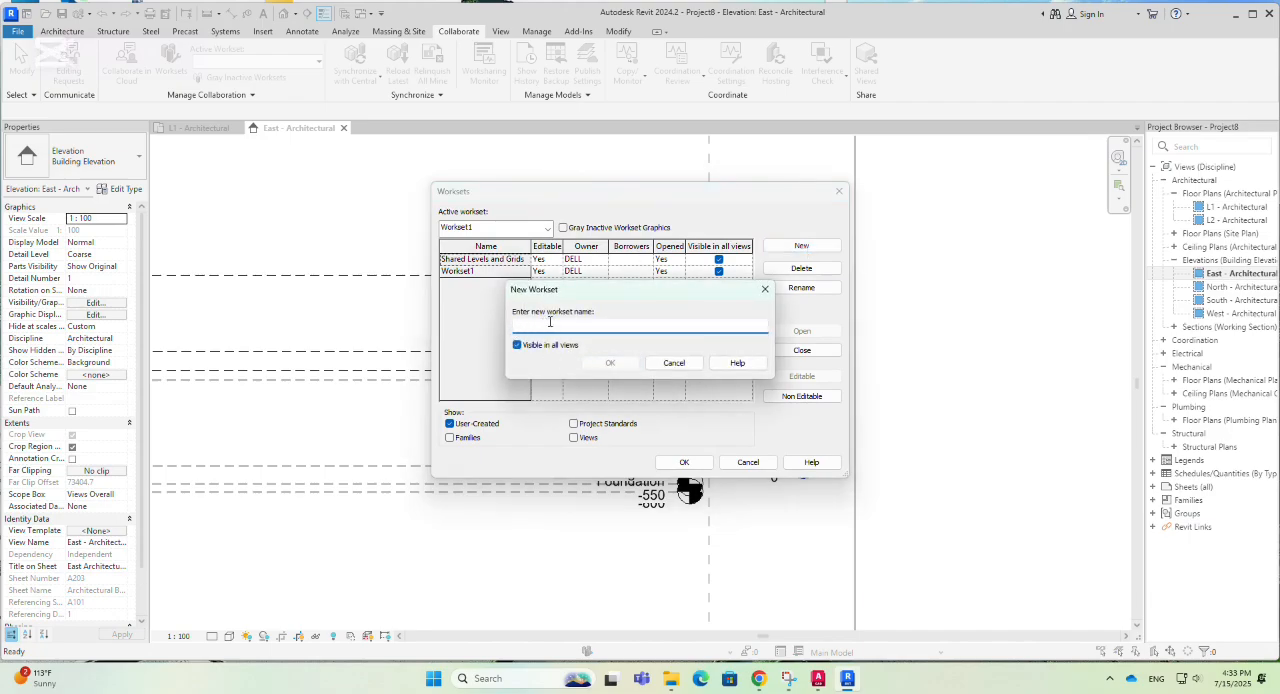
{"action": "type", "text": "wo"}
{"action": "key", "text": "BackSpace"}
{"action": "type", "text": "WORKSET2"}
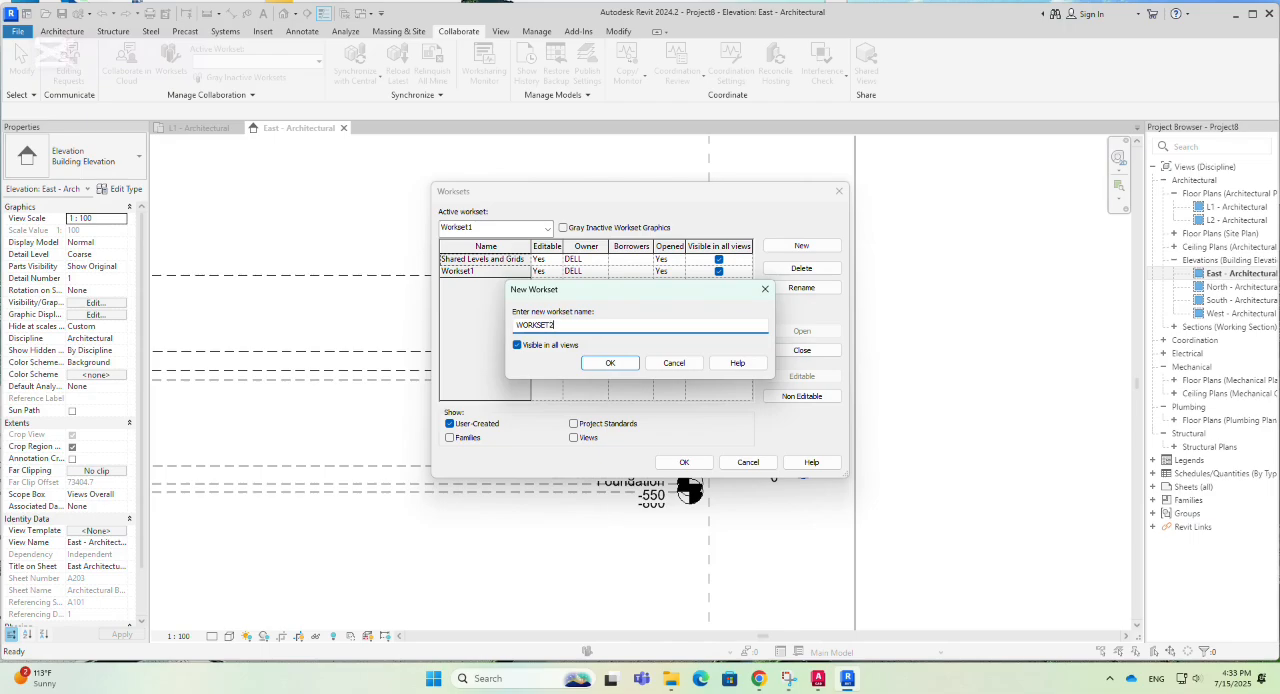
{"action": "left_click", "coordinate": [610, 363]}
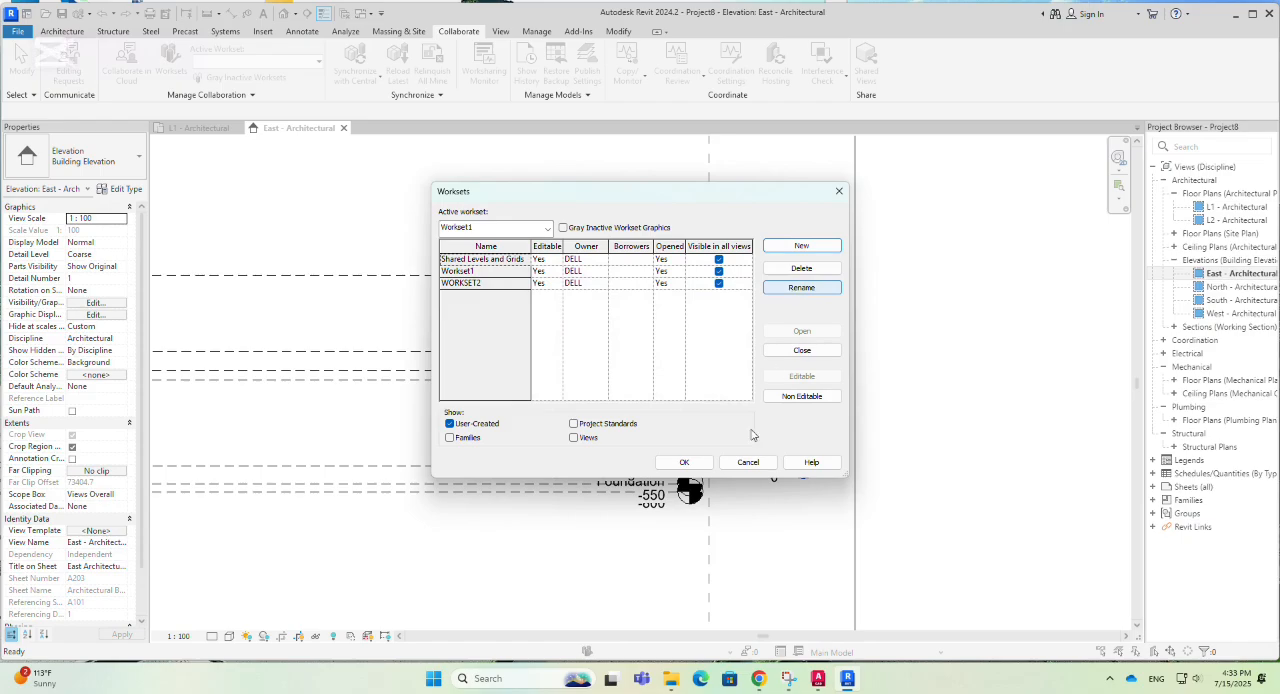
{"action": "left_click", "coordinate": [684, 462]}
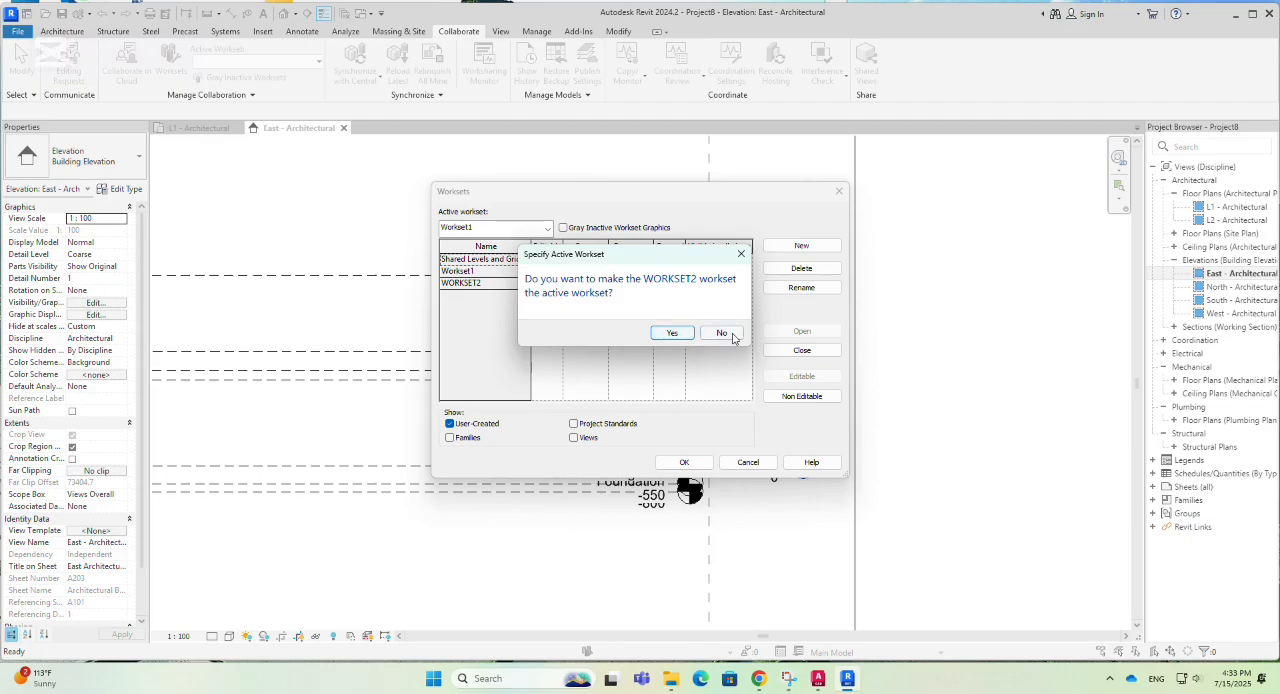
{"action": "left_click", "coordinate": [722, 333]}
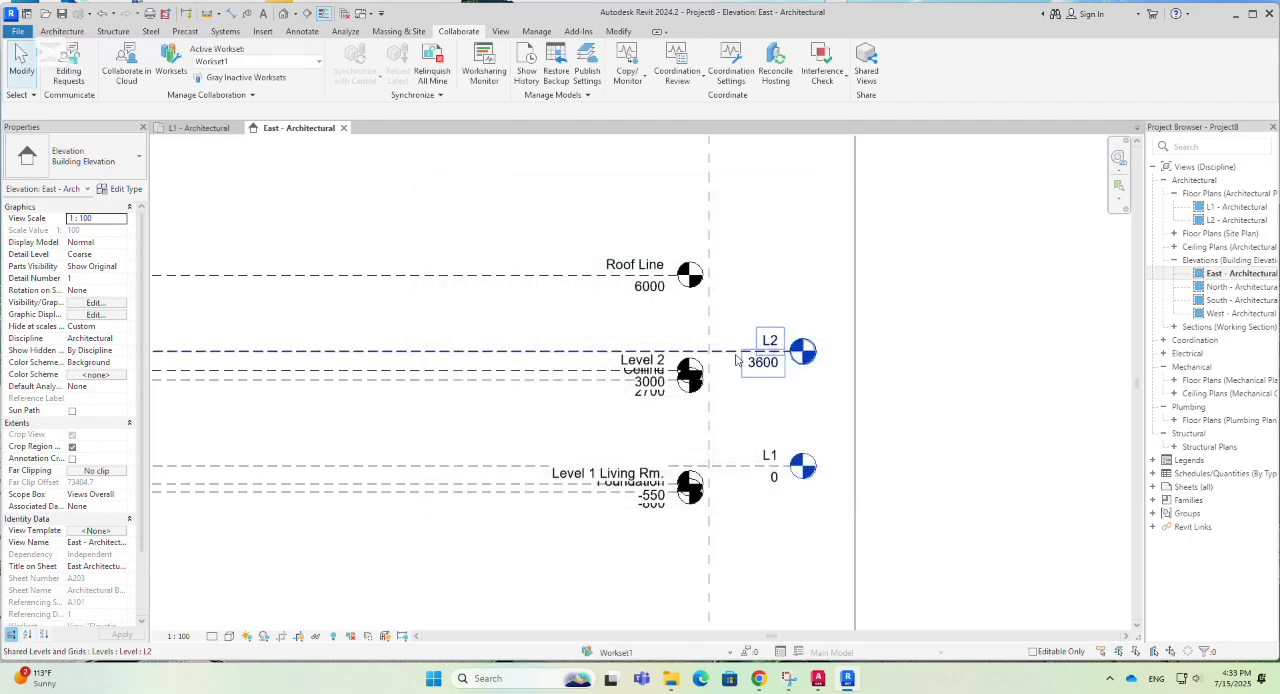
- Select levels L2 and L1 in the East elevation and set the active workset to WORKSET2
{"action": "left_click", "coordinate": [789, 342]}
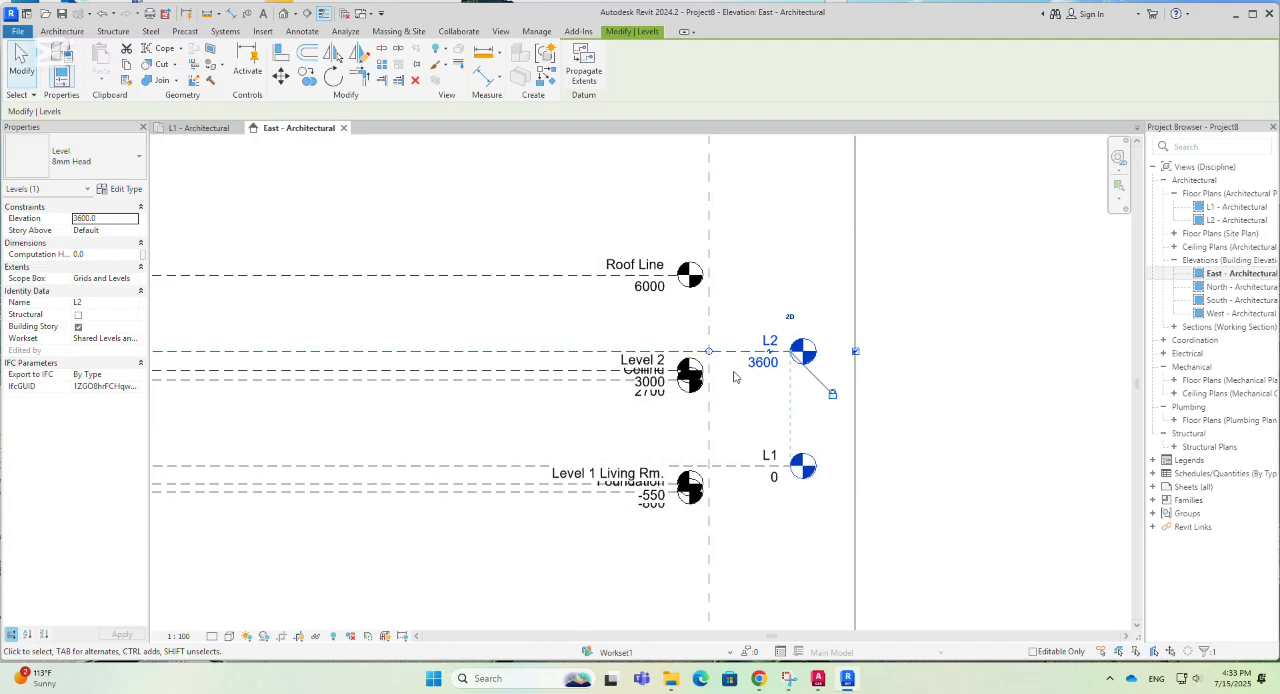
{"action": "key", "text": "Escape"}
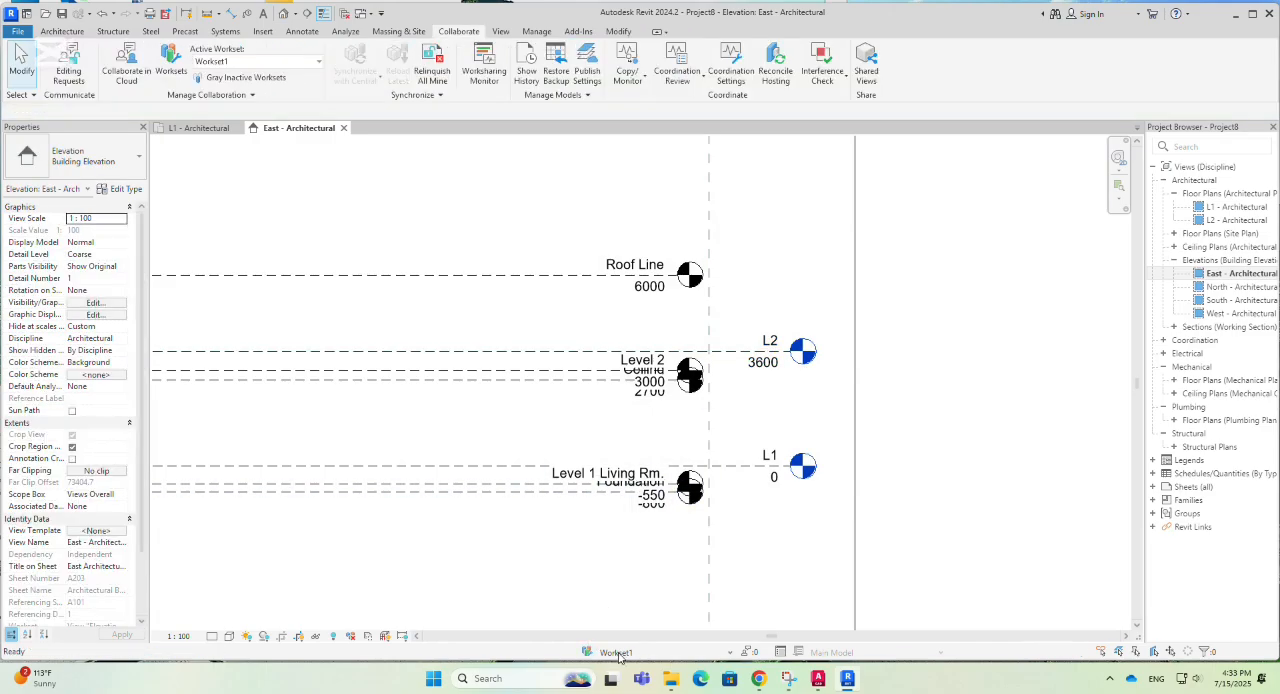
{"action": "left_click", "coordinate": [619, 653]}
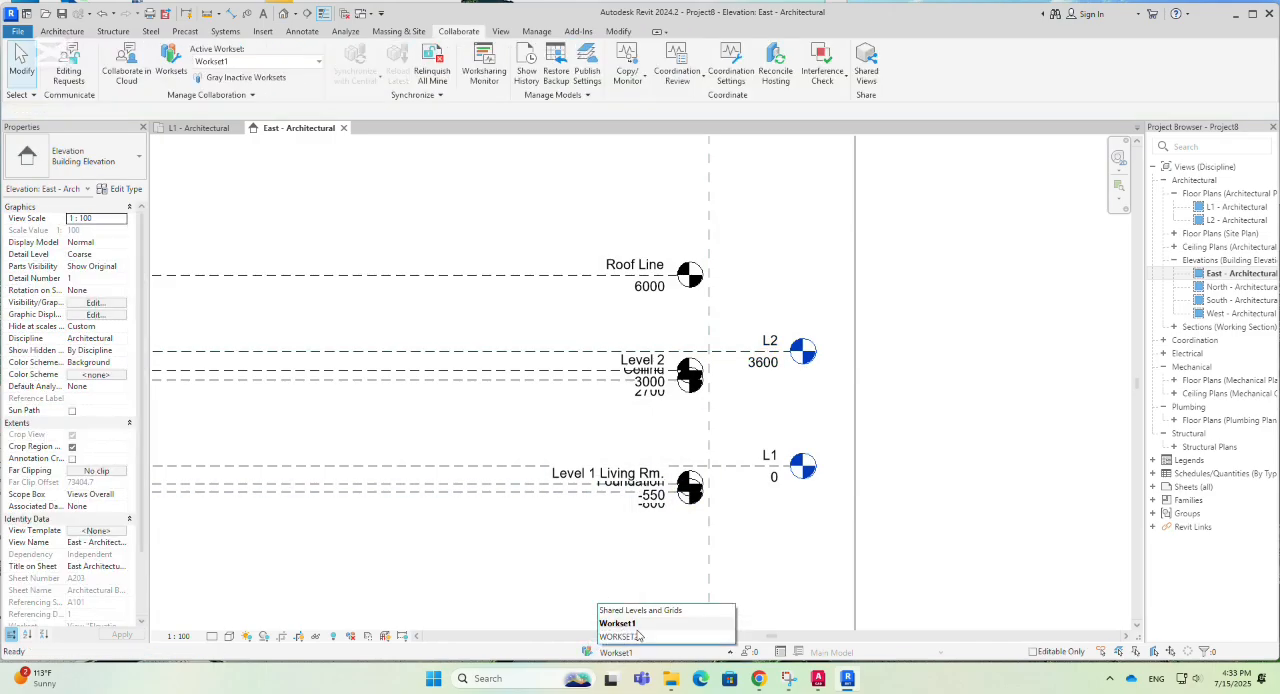
{"action": "left_click", "coordinate": [735, 356]}
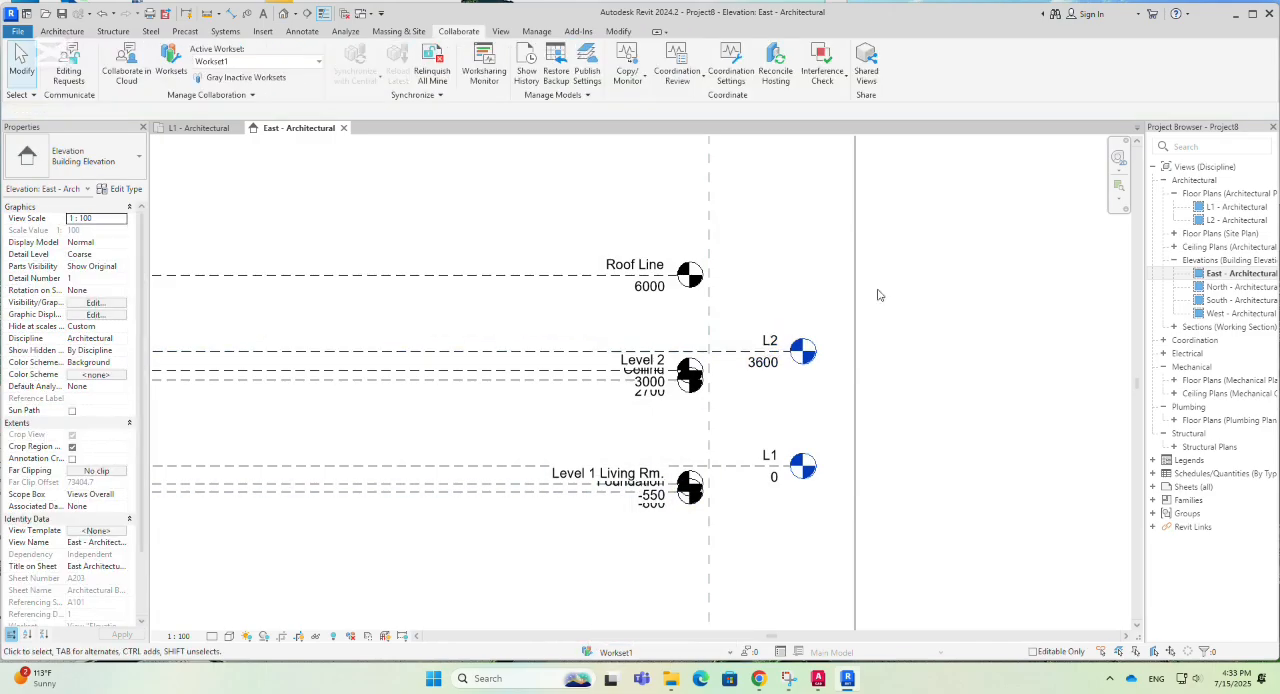
{"action": "left_click", "coordinate": [735, 355]}
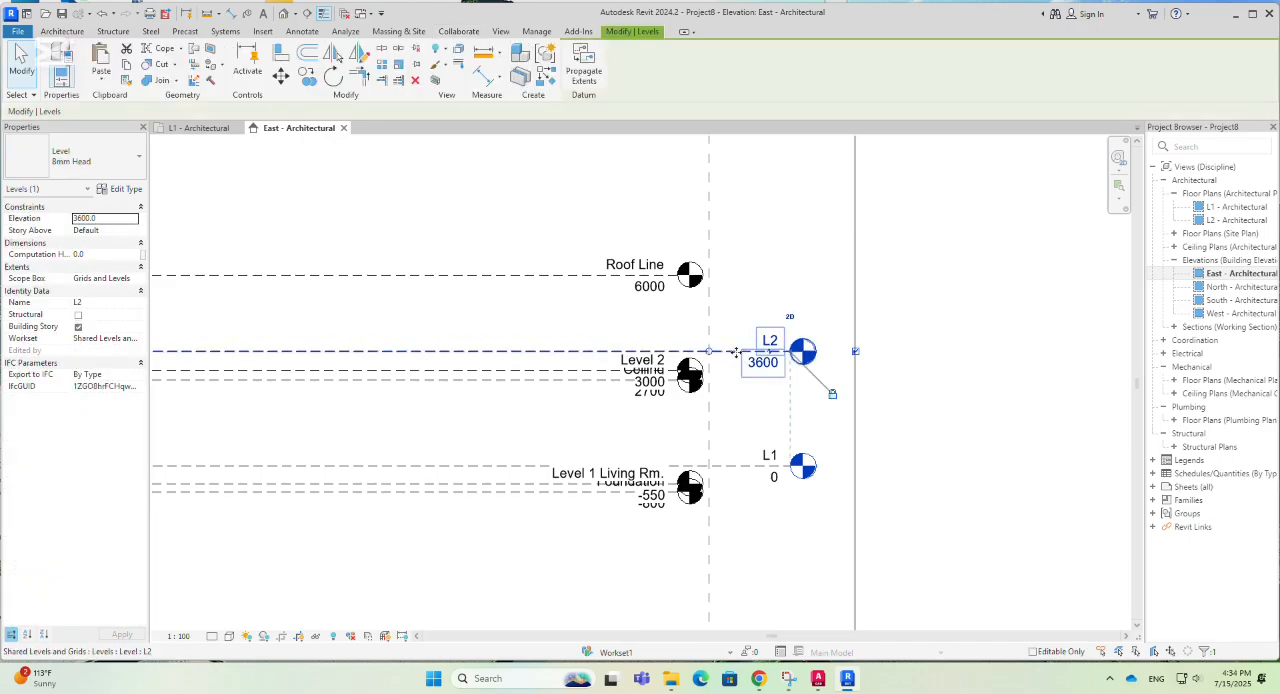
{"action": "left_click", "coordinate": [752, 470], "text": "ctrl"}
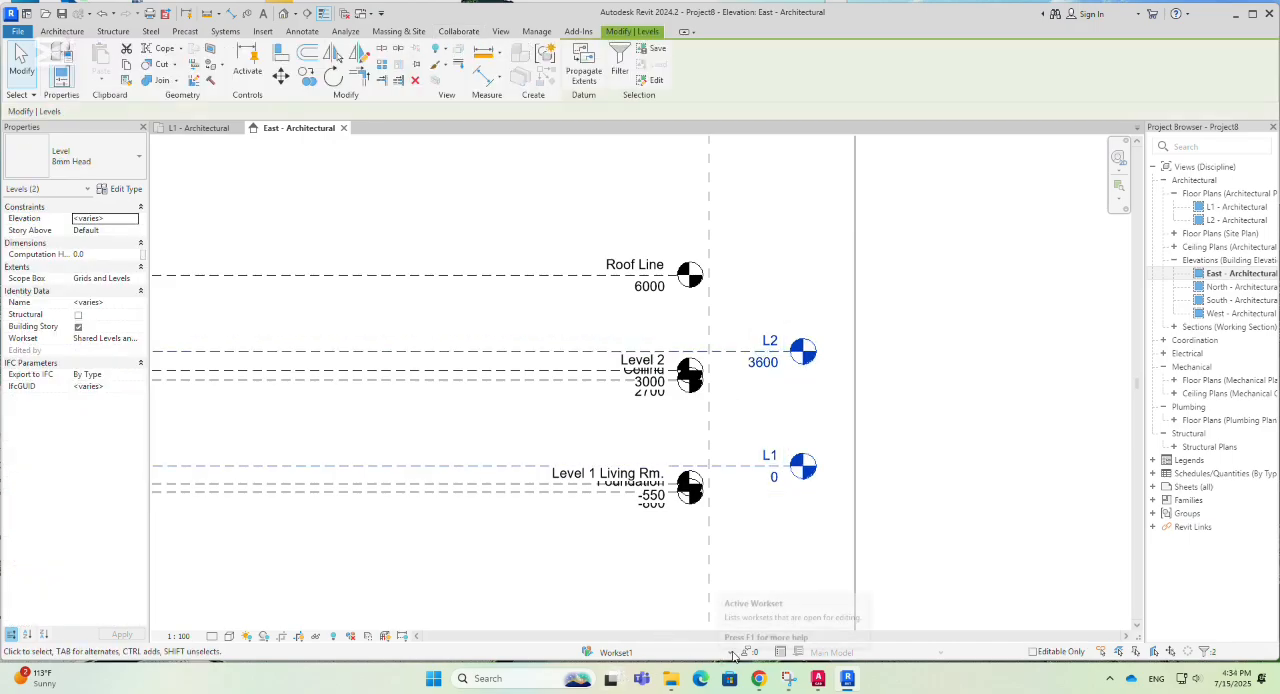
{"action": "left_click", "coordinate": [704, 653]}
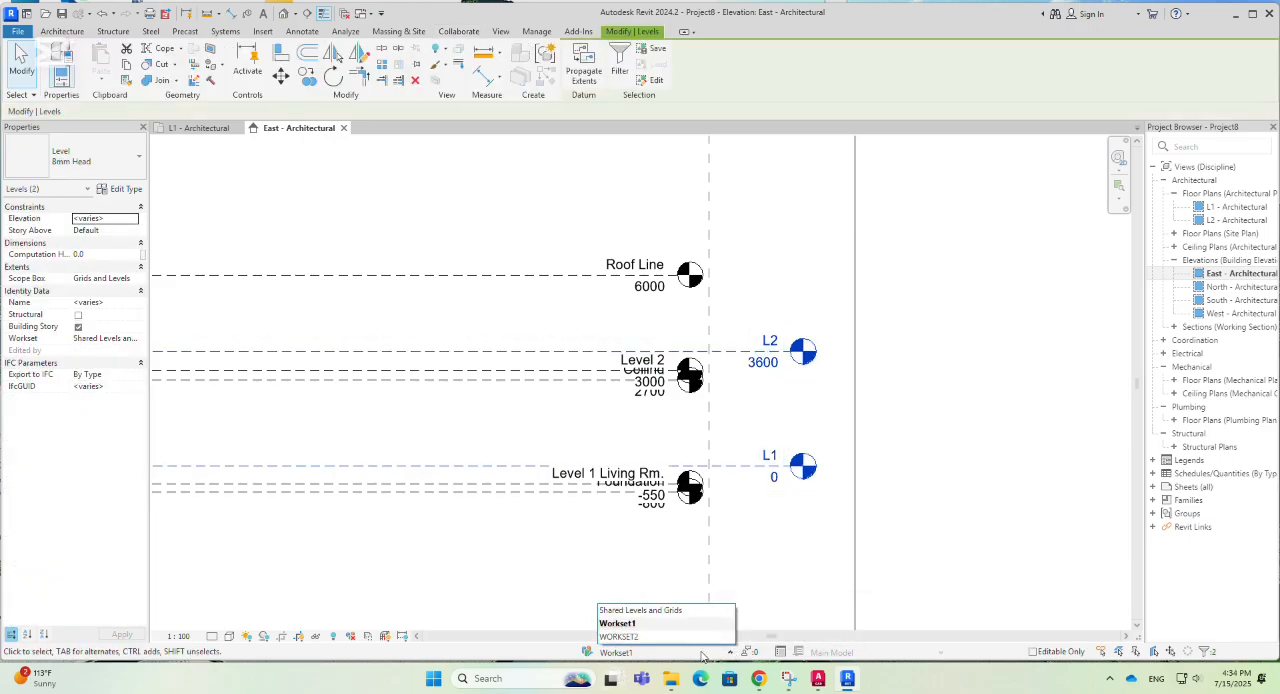
{"action": "left_click", "coordinate": [630, 637]}
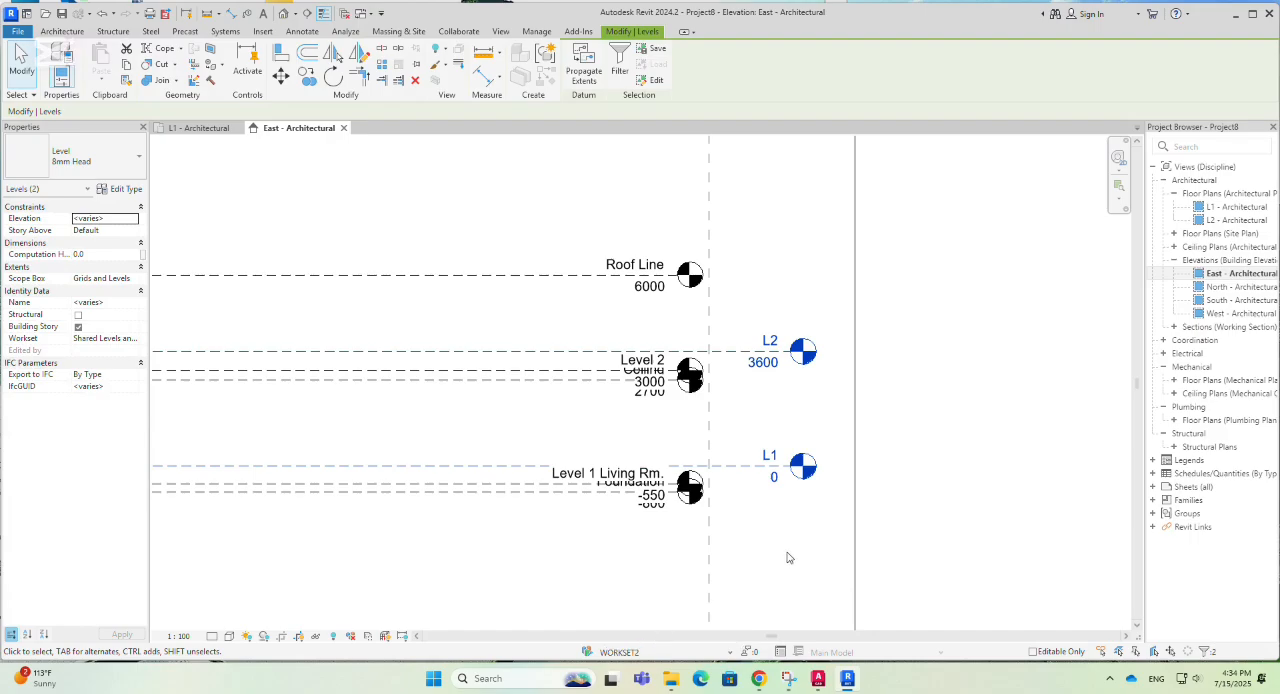
{"action": "left_click", "coordinate": [950, 335]}
- Check WORKSET2's visibility setting in the East elevation's visibility/graphic overrides without changing it
{"action": "scroll", "coordinate": [983, 462], "scroll_direction": "down", "scroll_amount": 1}
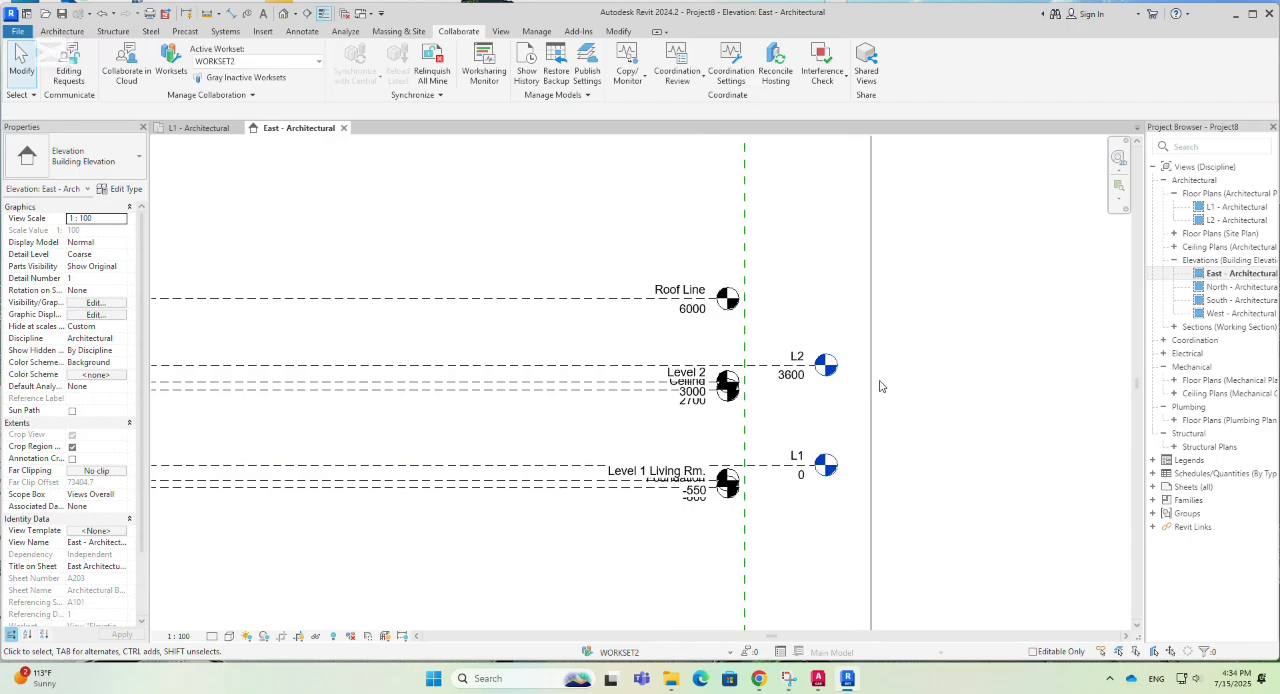
{"action": "scroll", "coordinate": [870, 413], "scroll_direction": "down", "scroll_amount": 1}
{"action": "scroll", "coordinate": [828, 427], "scroll_direction": "up", "scroll_amount": 1}
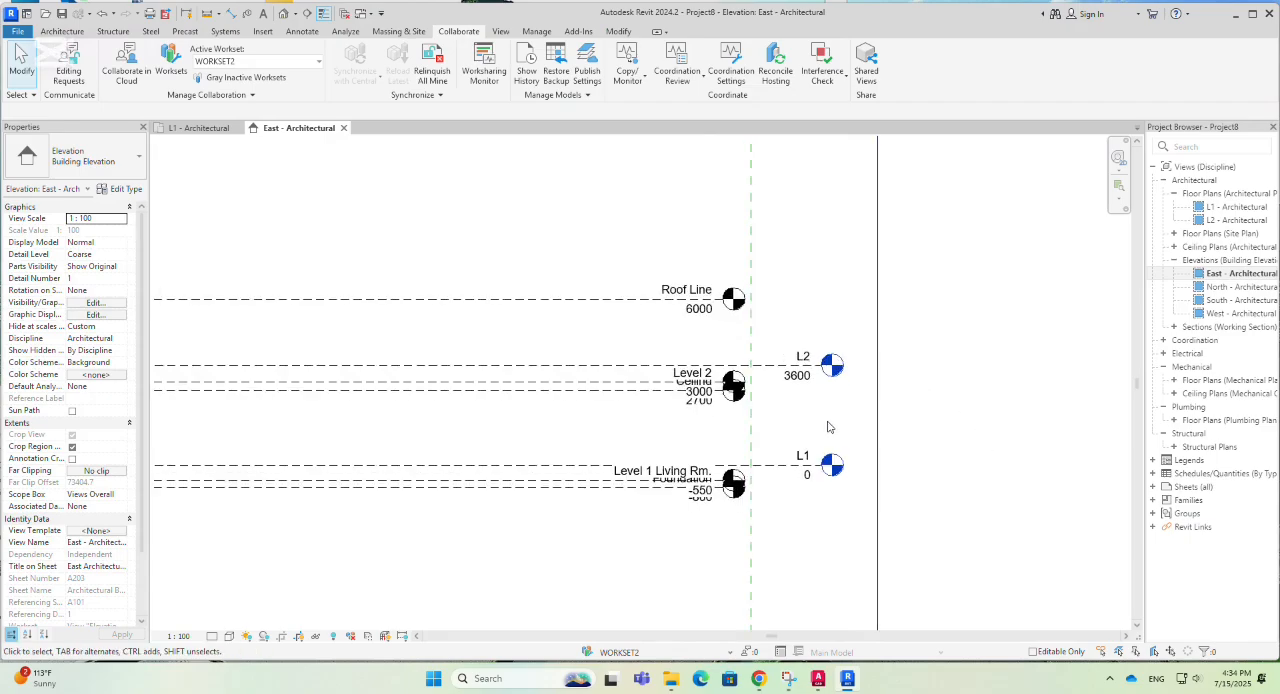
{"action": "key", "text": "v"}
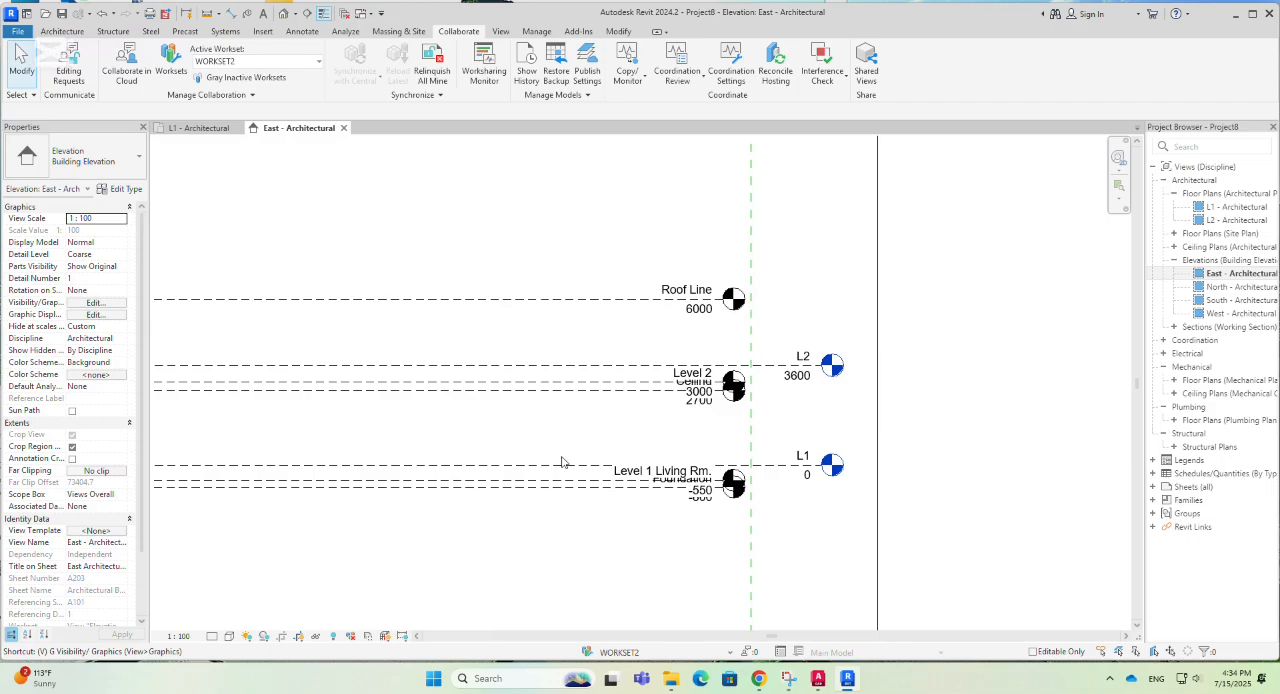
{"action": "key", "text": "v"}
{"action": "key", "text": "g"}
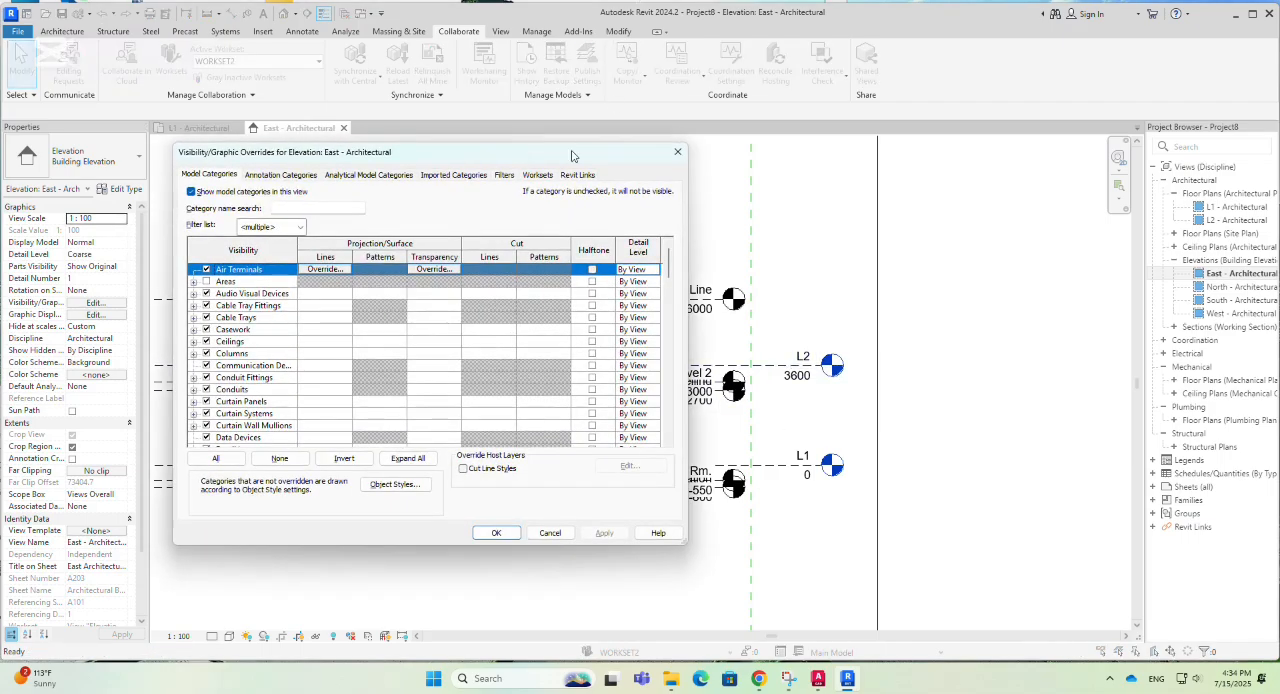
{"action": "left_click", "coordinate": [518, 175]}
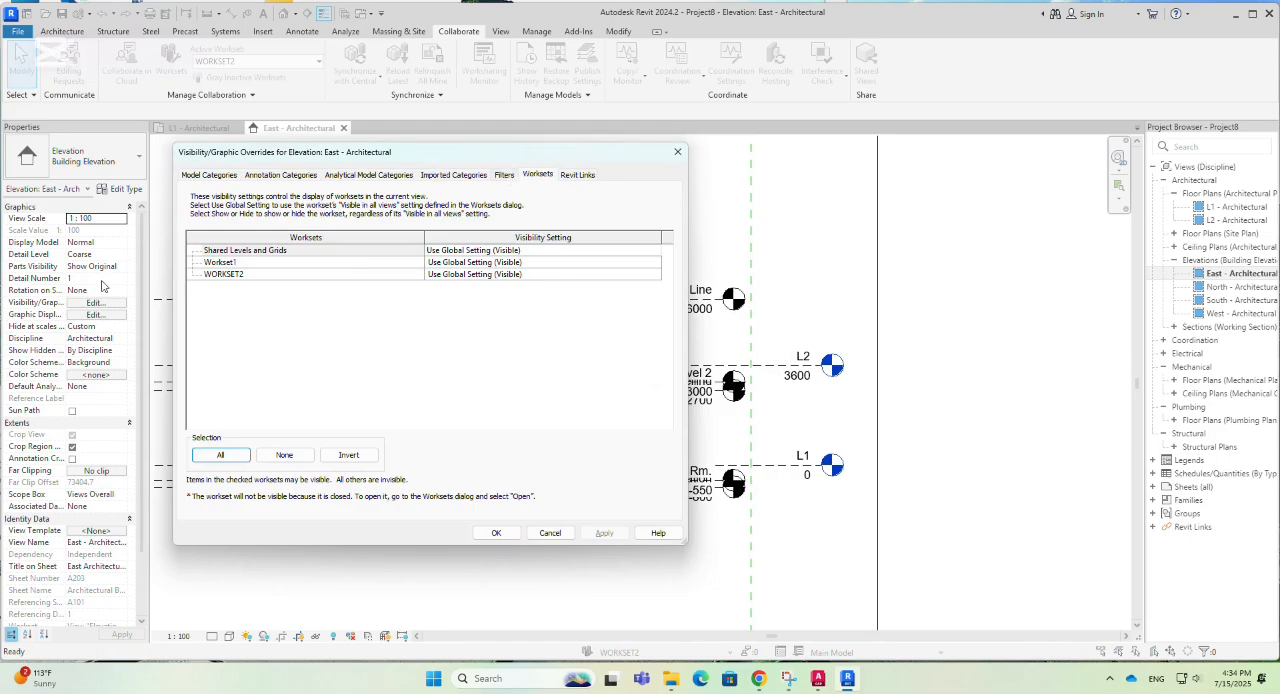
{"action": "left_click", "coordinate": [527, 274]}
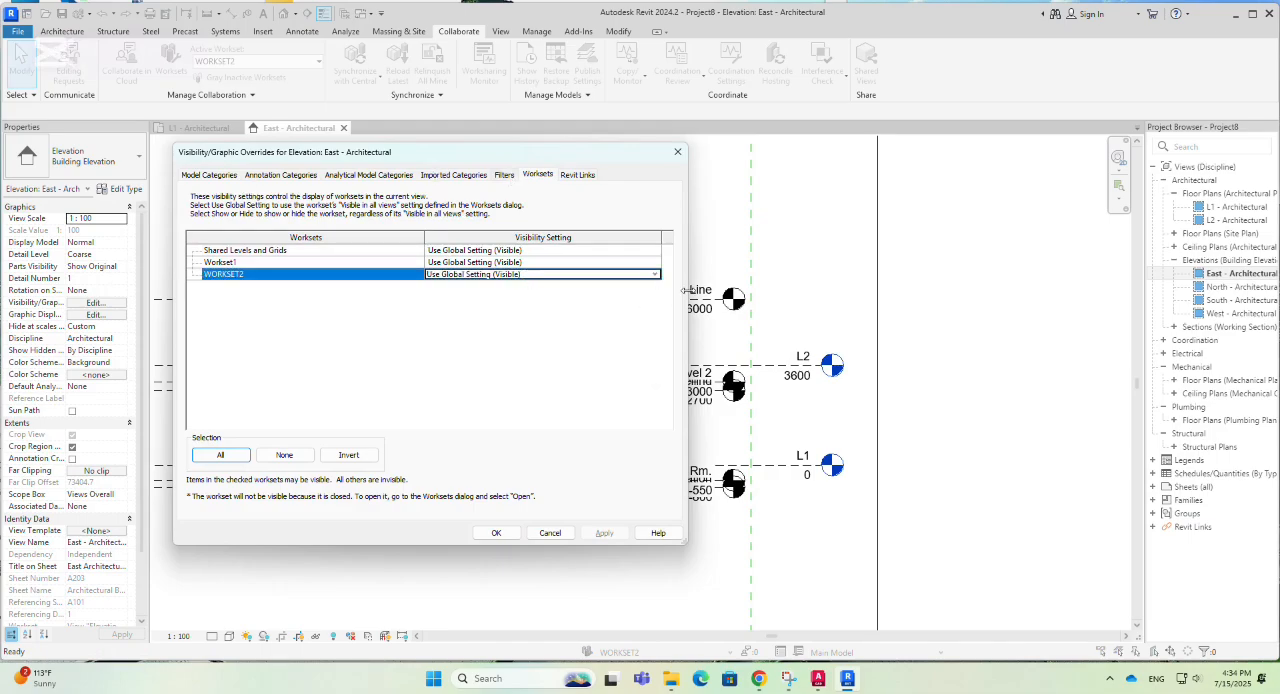
{"action": "key", "text": "Escape"}
- Extend the aligned heads of levels L2 and L1 outward past the solid vertical line and check both levels' properties
{"action": "left_click", "coordinate": [831, 366]}
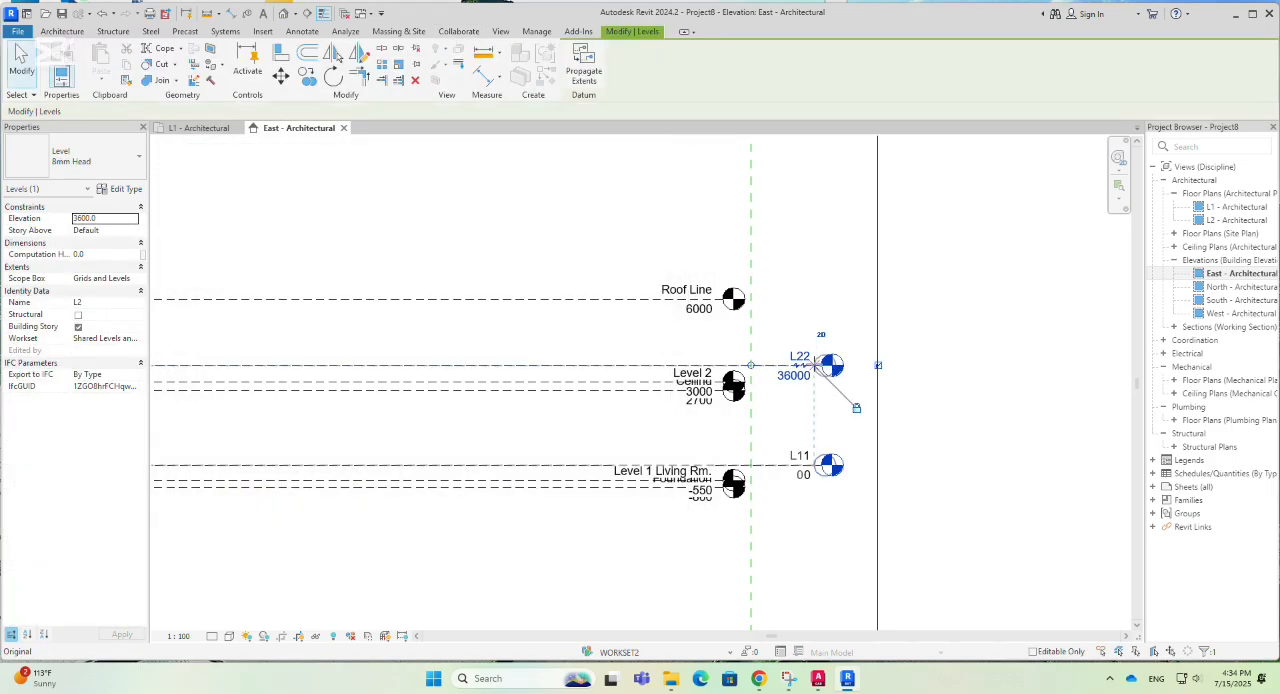
{"action": "key", "text": "Escape"}
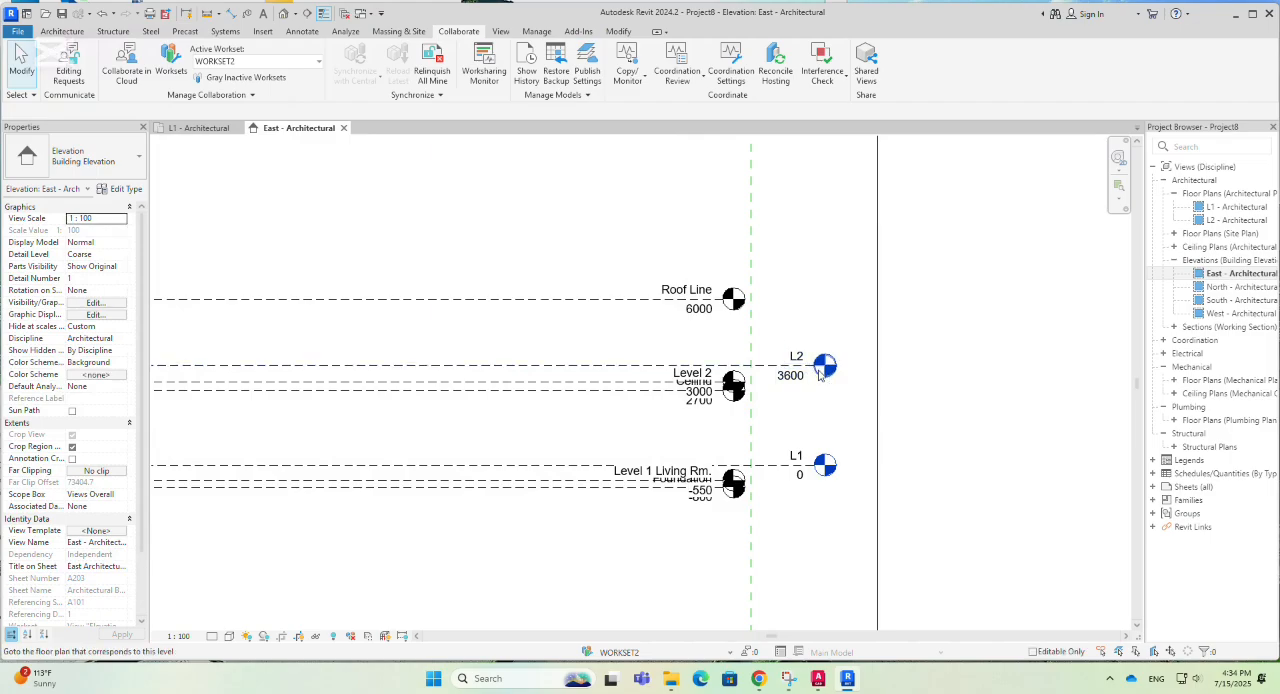
{"action": "left_click", "coordinate": [819, 374]}
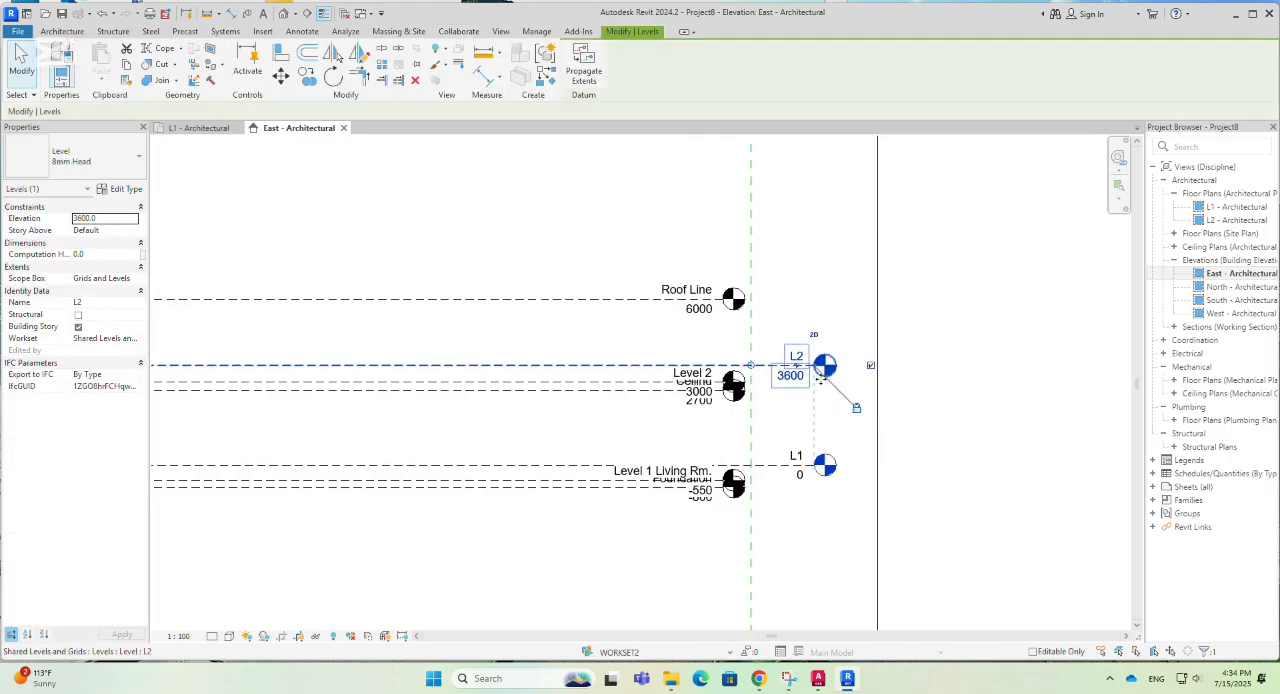
{"action": "left_click_drag", "start_coordinate": [817, 370], "coordinate": [968, 372]}
{"action": "left_click", "coordinate": [962, 425]}
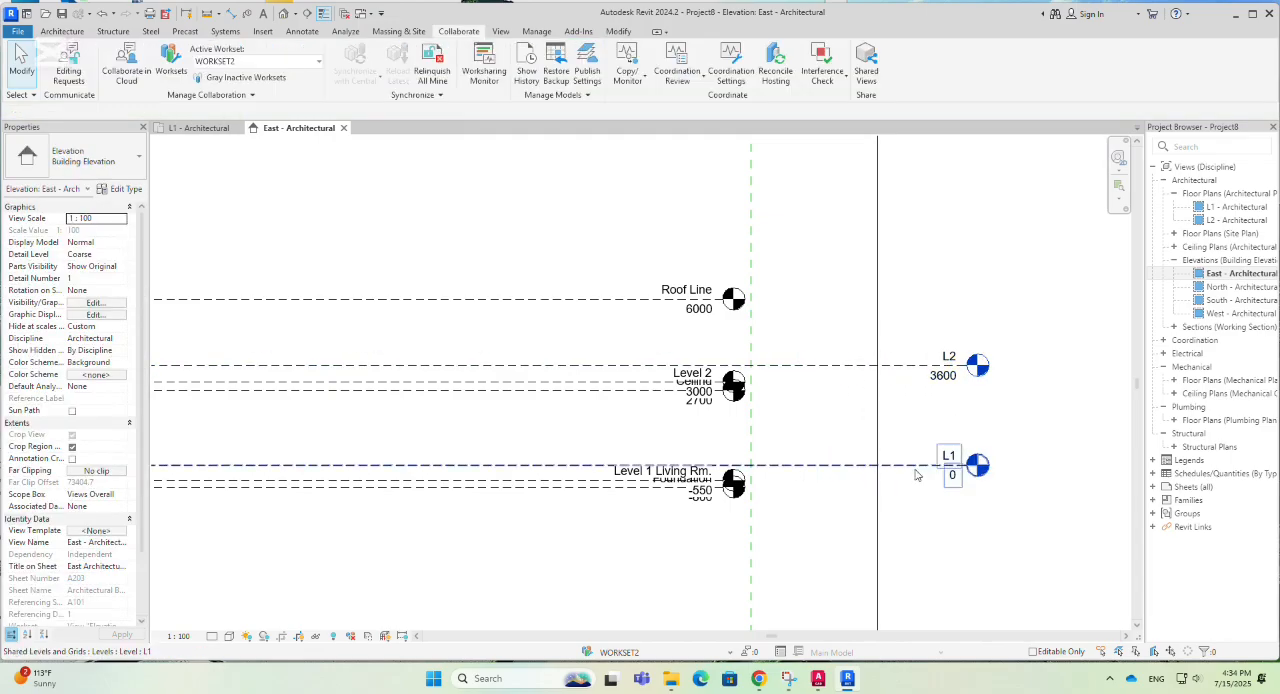
{"action": "left_click", "coordinate": [920, 468]}
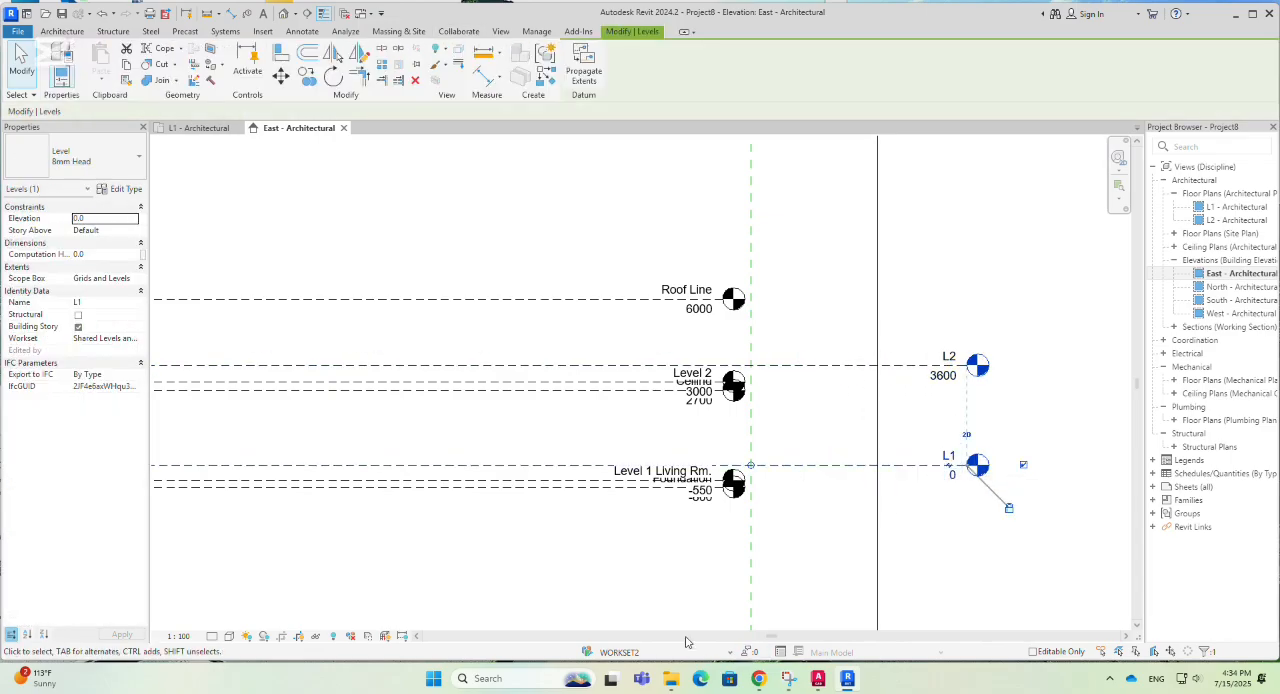
{"action": "left_click", "coordinate": [983, 408]}
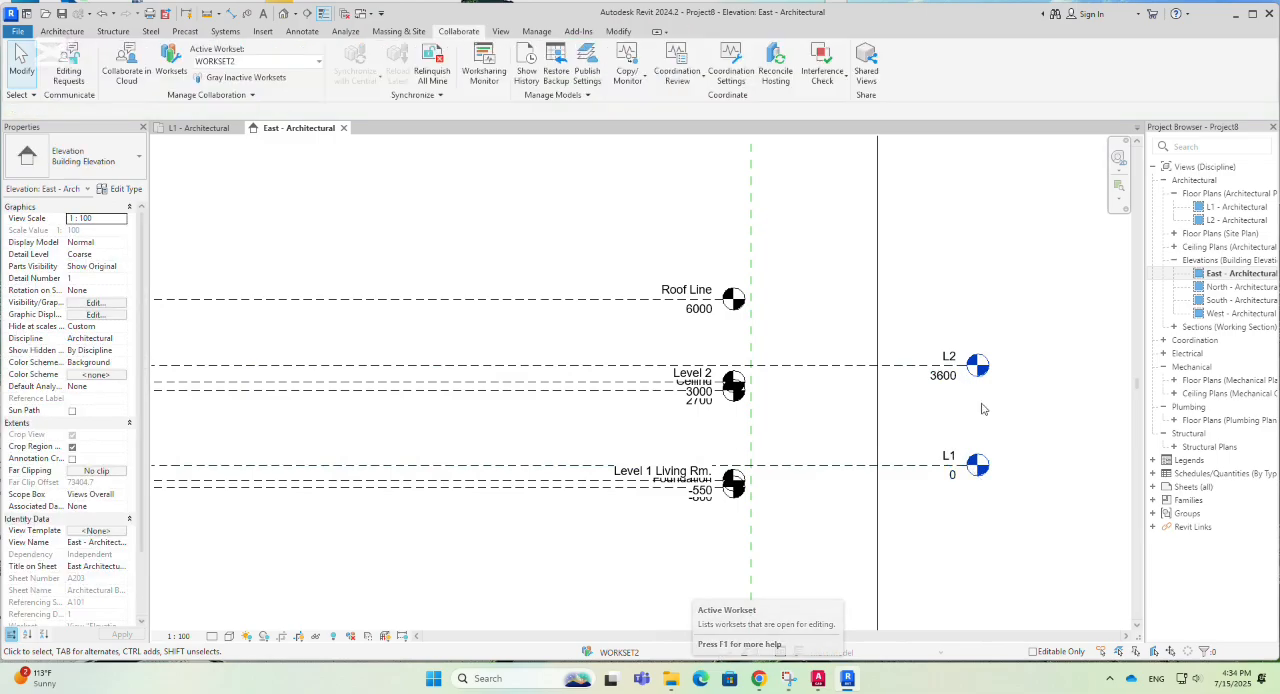
{"action": "left_click", "coordinate": [911, 375]}
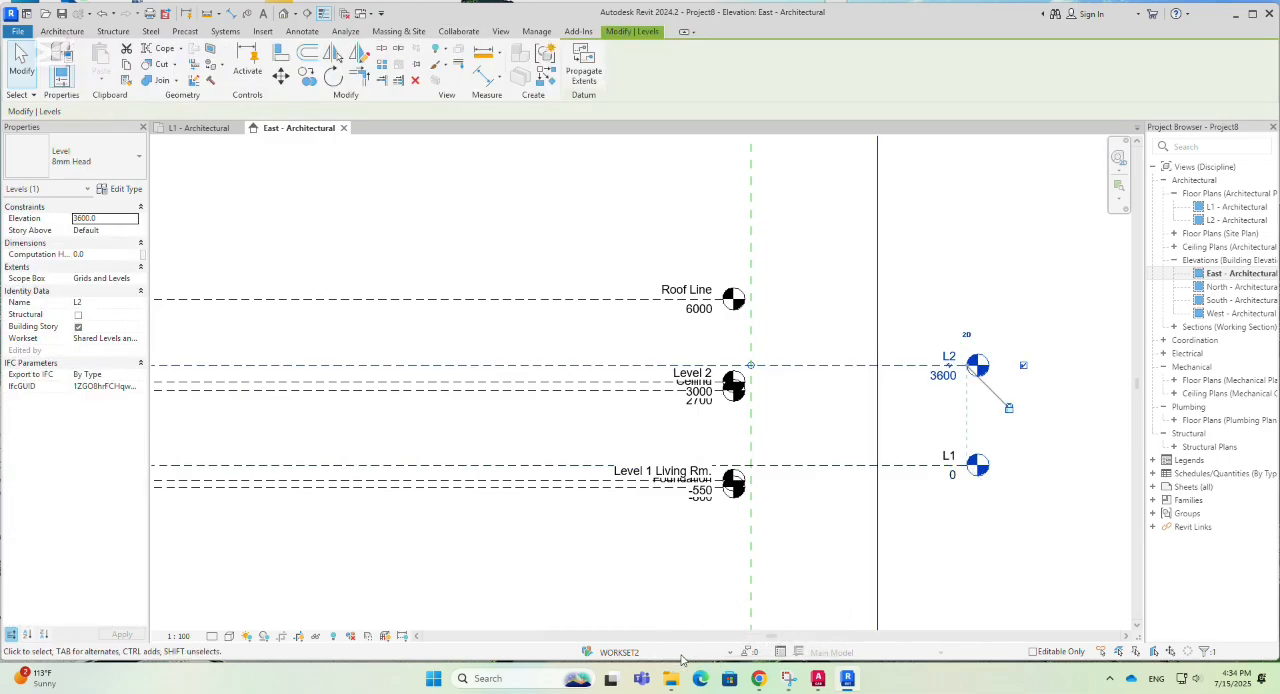
{"action": "left_click", "coordinate": [894, 551]}
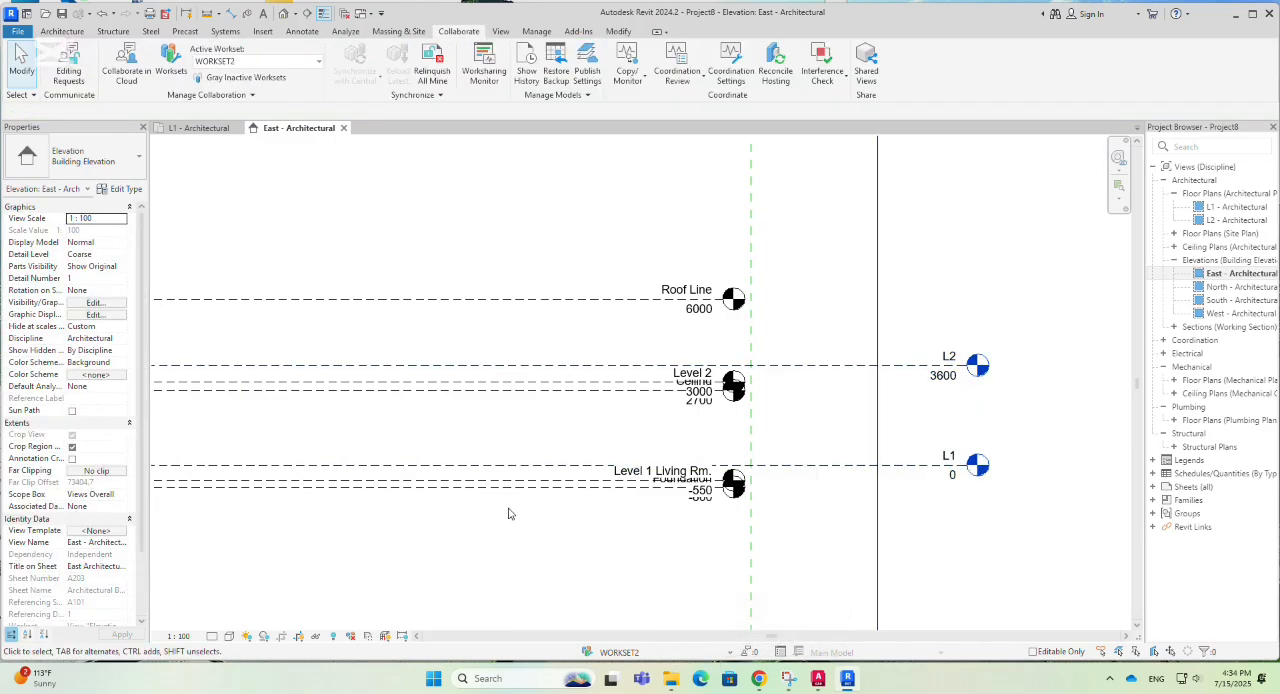
- Set WORKSET2's visibility to Hide in the East elevation's visibility/graphic overrides and accept the change
{"action": "key", "text": "v"}
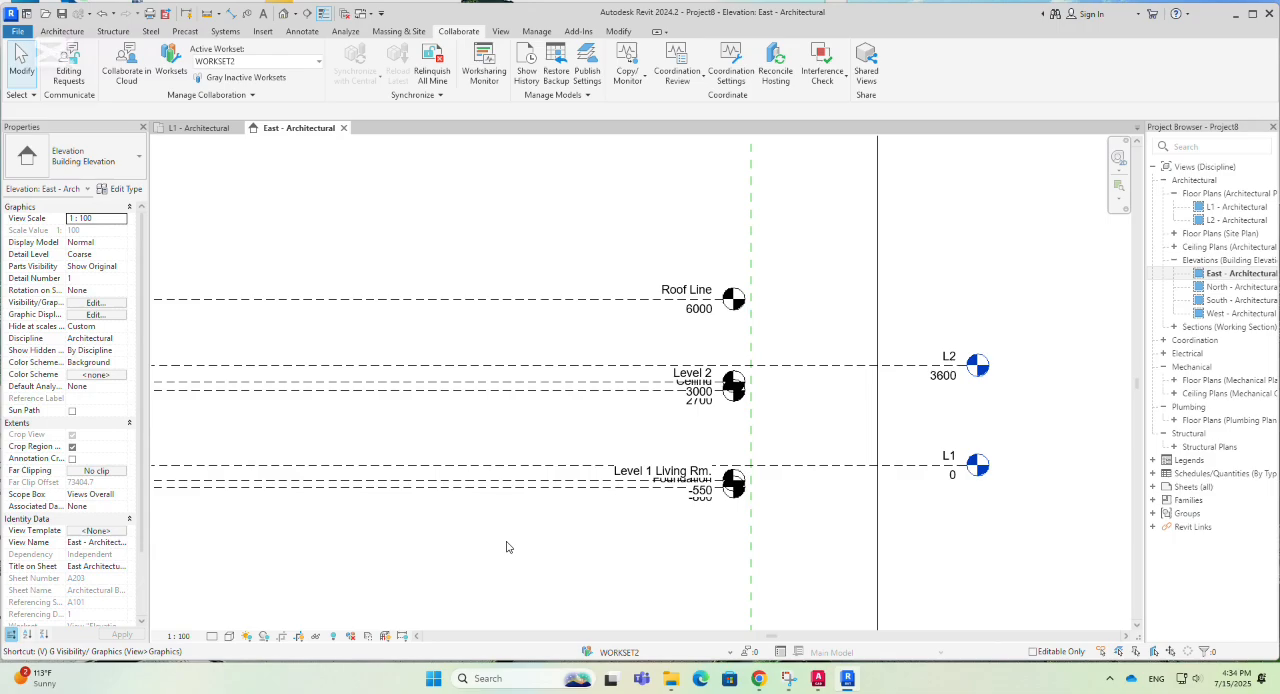
{"action": "key", "text": "g"}
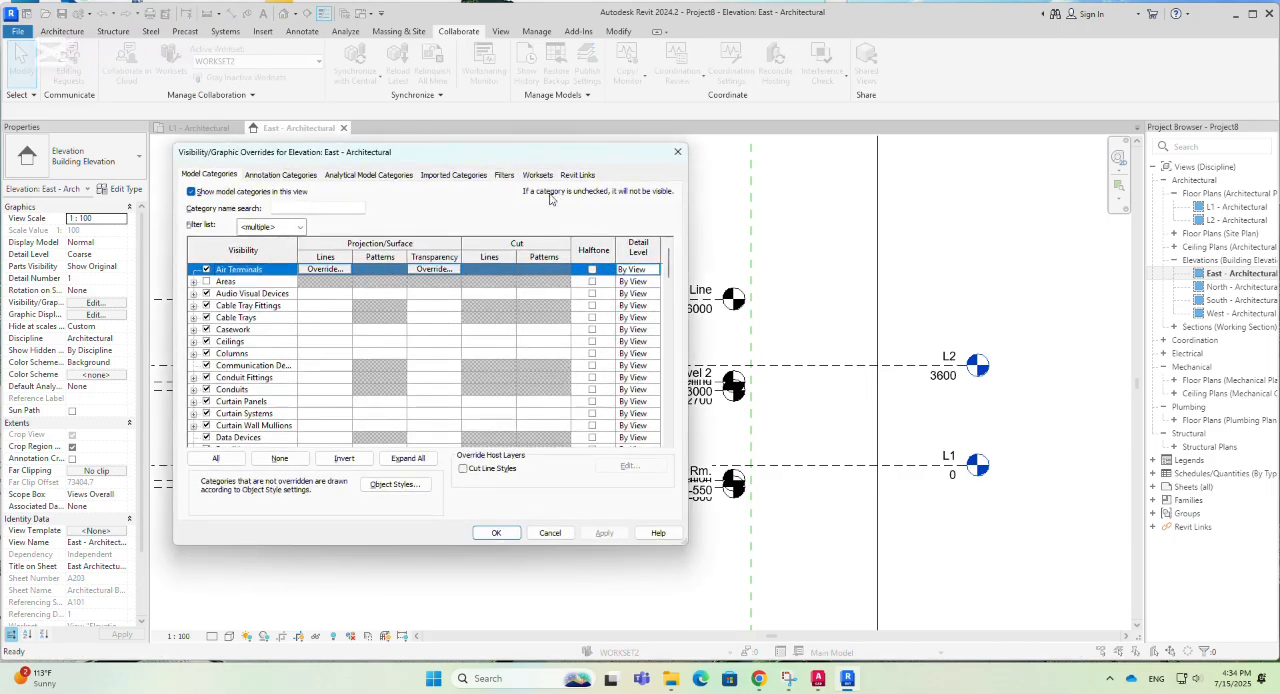
{"action": "left_click", "coordinate": [538, 175]}
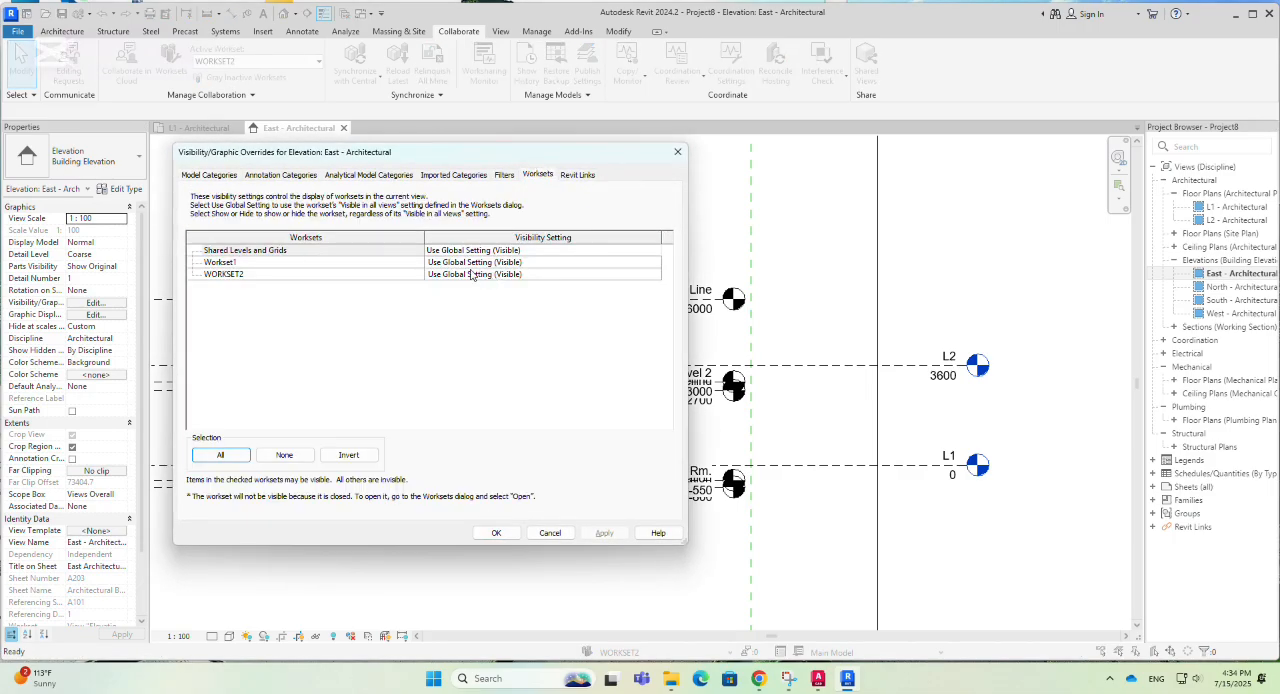
{"action": "left_click", "coordinate": [597, 276]}
{"action": "left_click", "coordinate": [656, 274]}
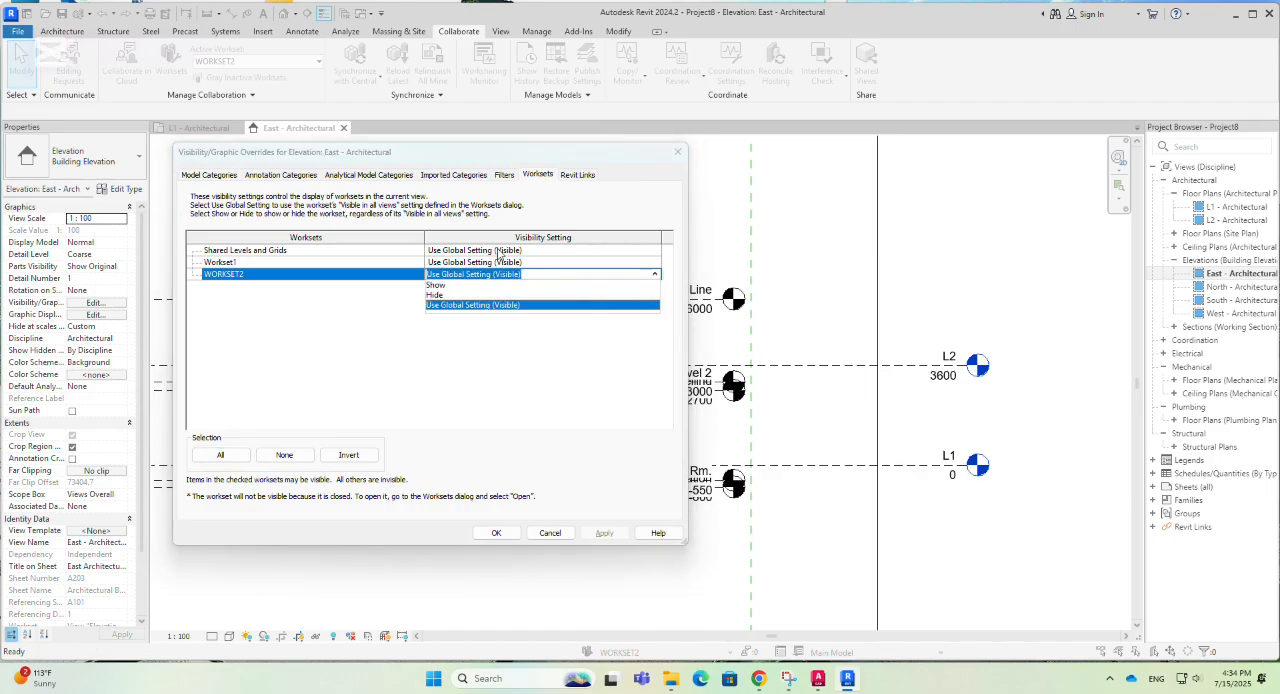
{"action": "left_click", "coordinate": [435, 296]}
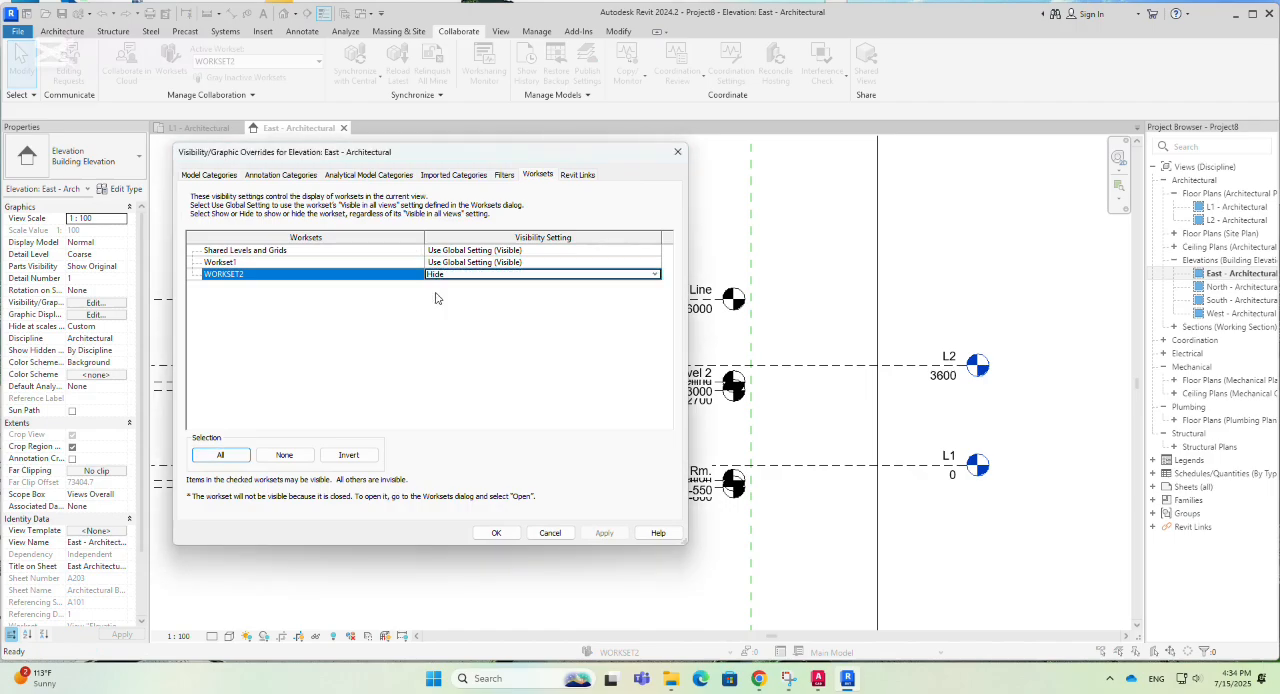
{"action": "left_click", "coordinate": [611, 536]}
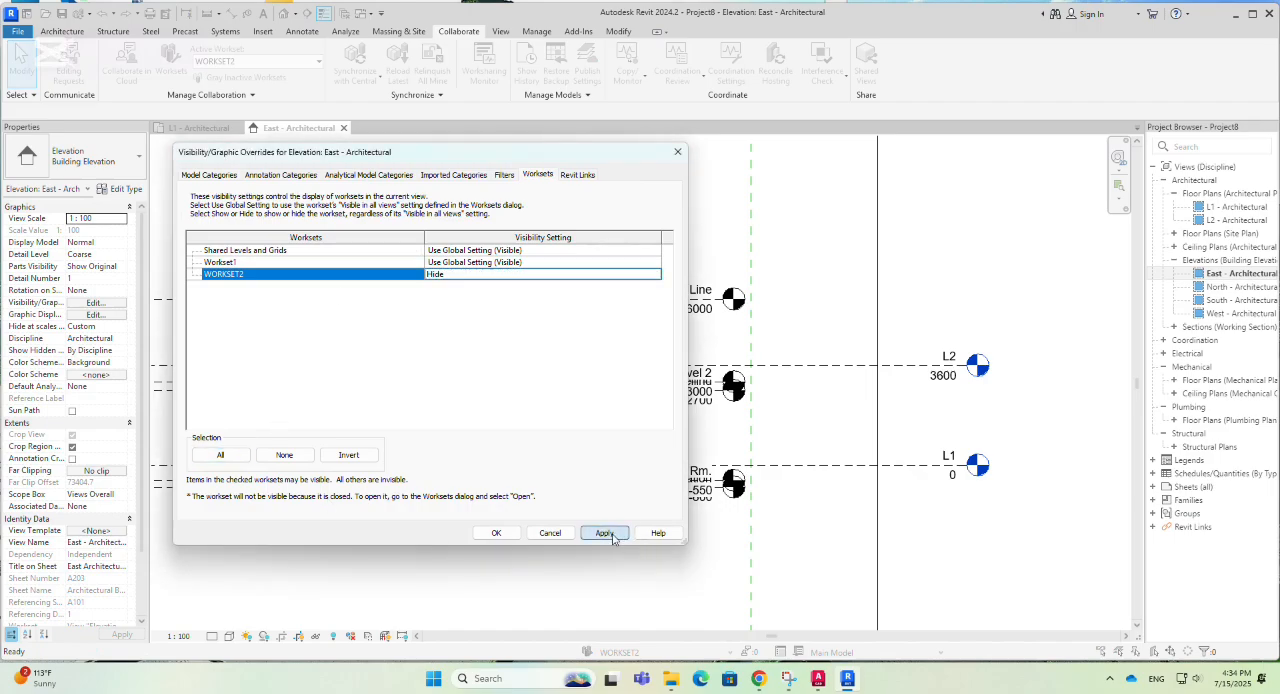
{"action": "left_click", "coordinate": [497, 533]}
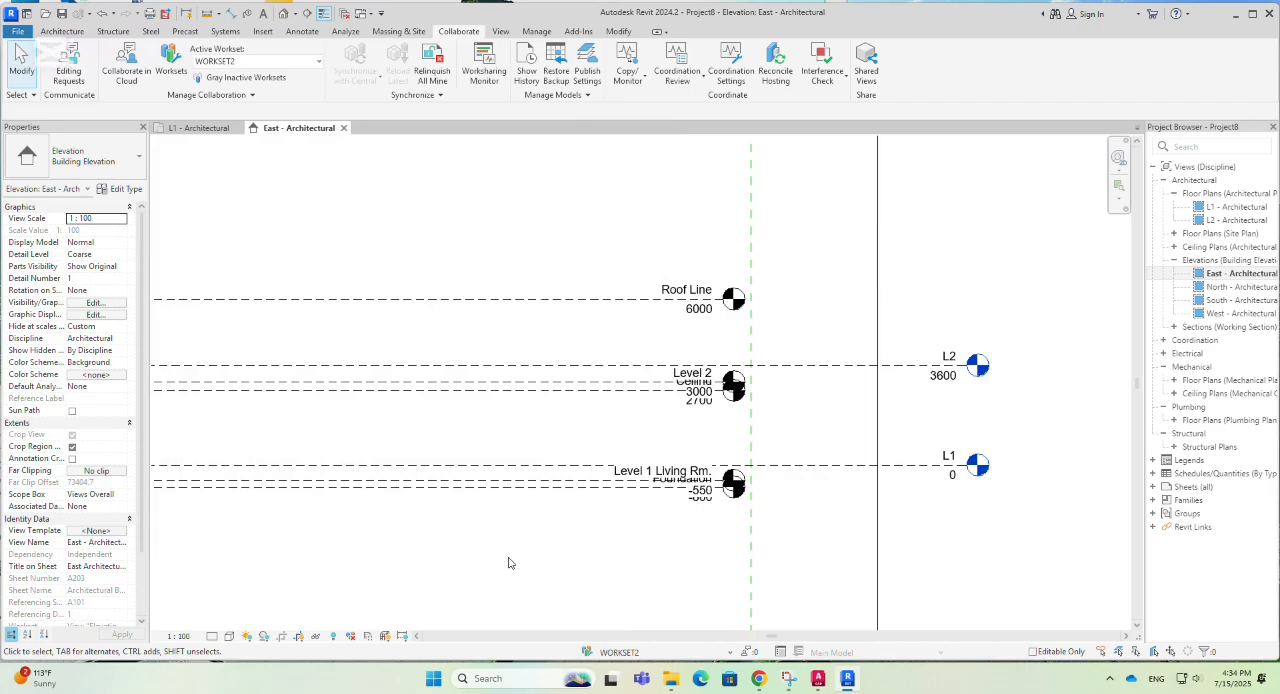
- Switch the active workset to Workset1 and back to WORKSET2
{"action": "left_click", "coordinate": [730, 654]}
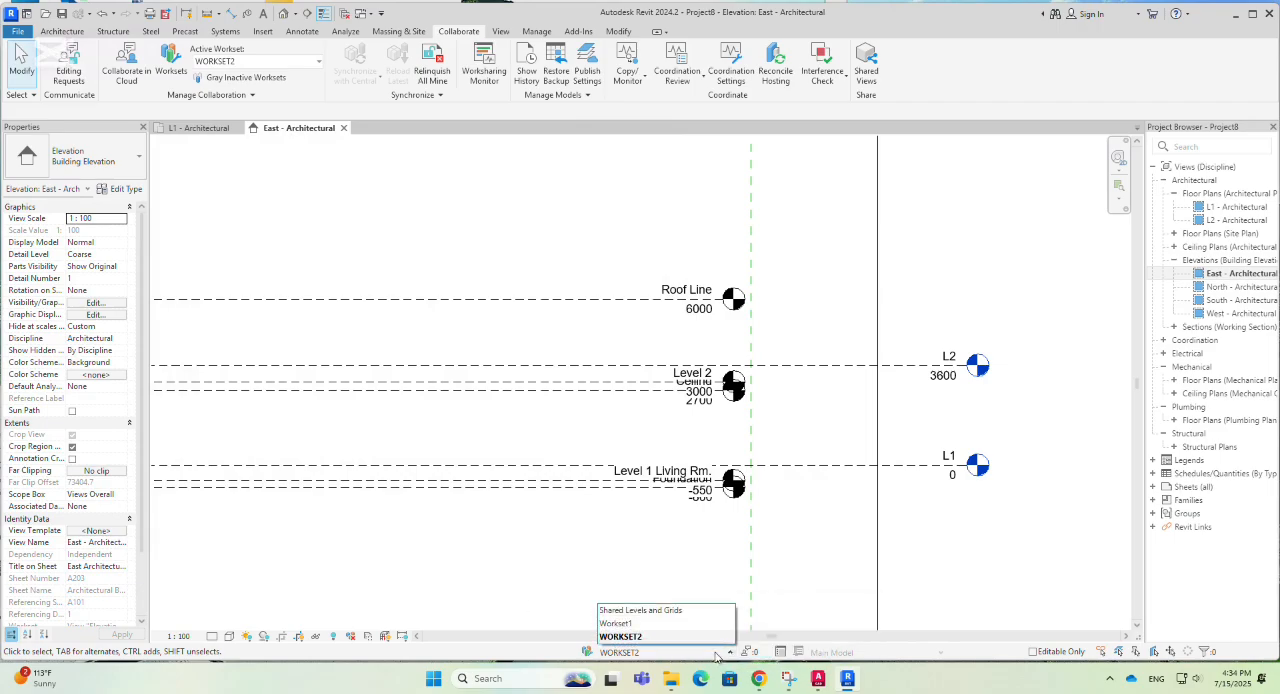
{"action": "left_click", "coordinate": [643, 624]}
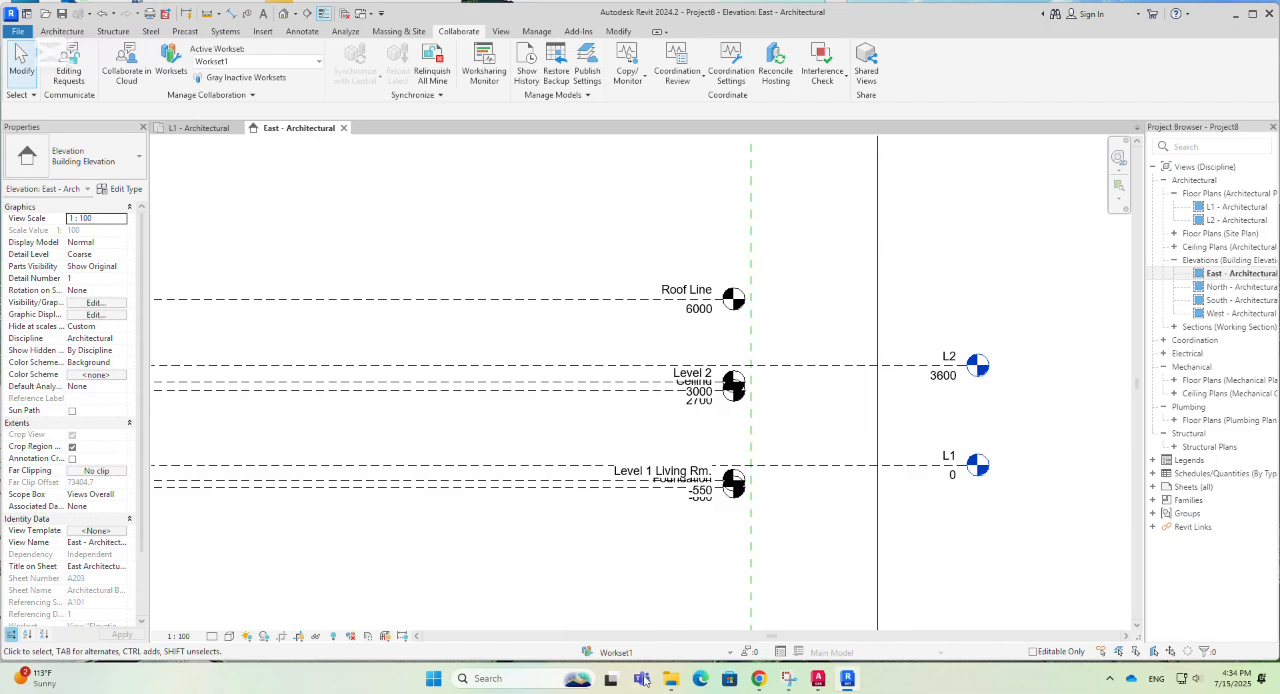
{"action": "left_click", "coordinate": [730, 654]}
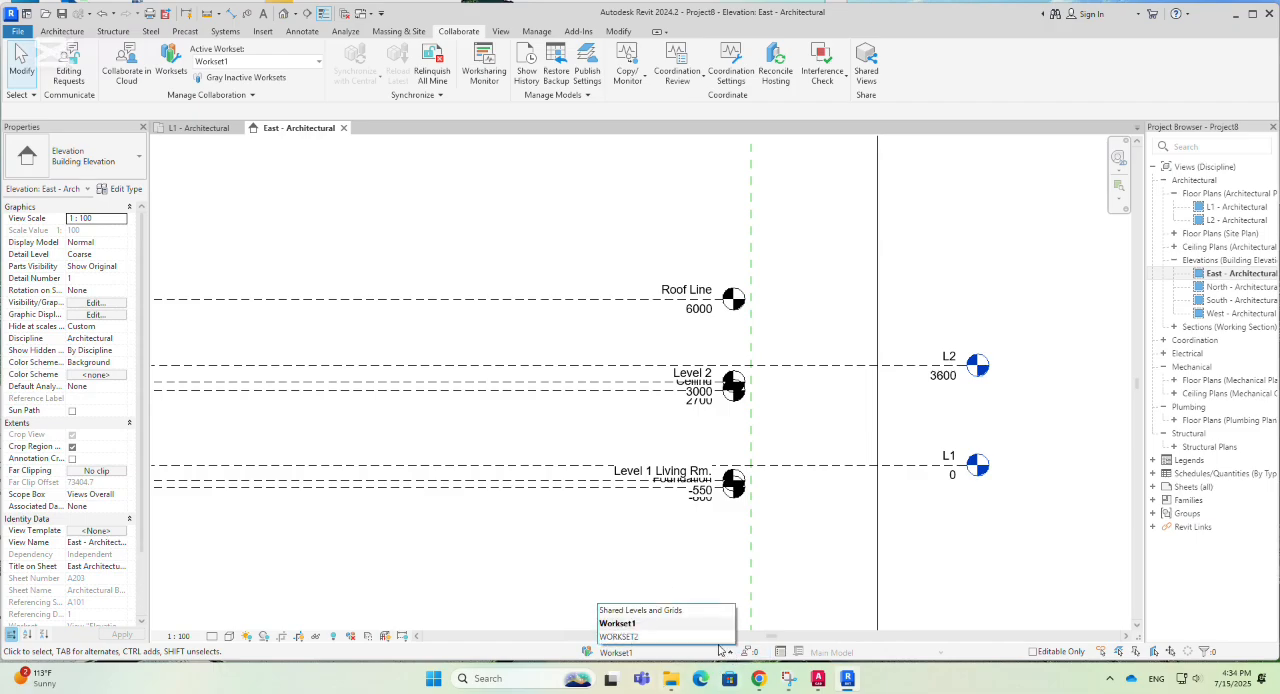
{"action": "left_click", "coordinate": [618, 637]}
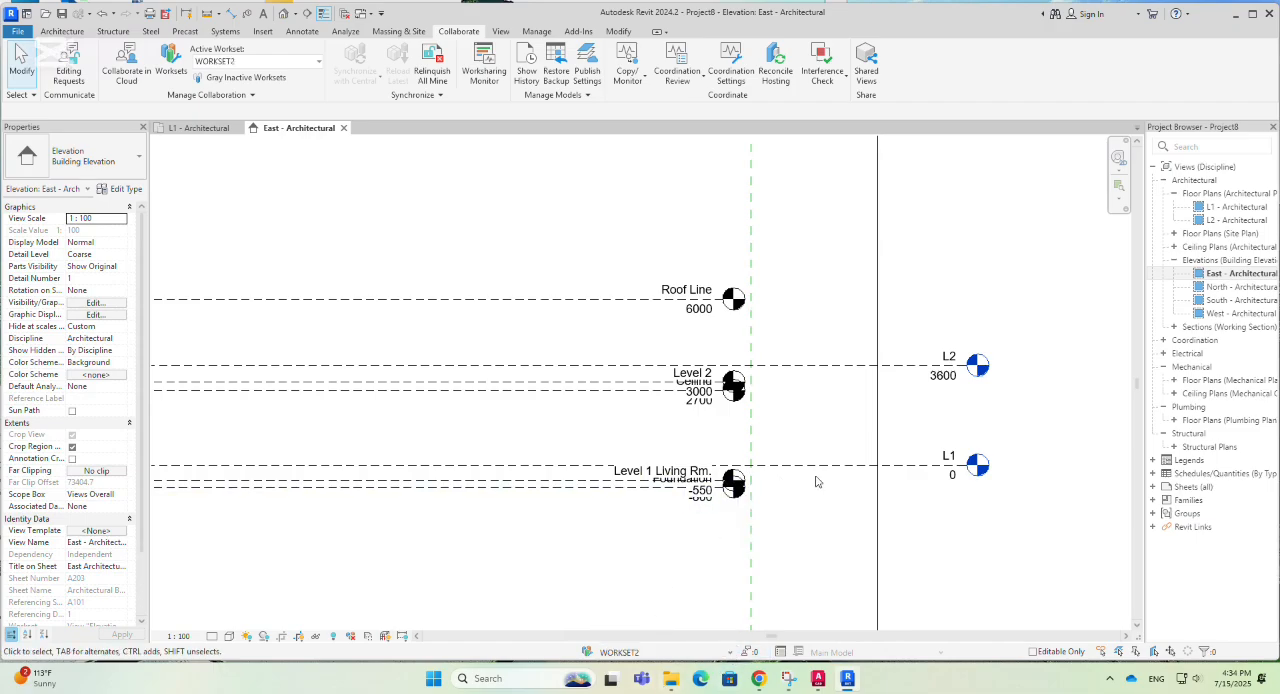
- Assign level L2 in the East elevation to WORKSET2
{"action": "scroll", "coordinate": [815, 475], "scroll_direction": "down", "scroll_amount": 2}
{"action": "scroll", "coordinate": [900, 430], "scroll_direction": "up", "scroll_amount": 2}
{"action": "left_click", "coordinate": [845, 427]}
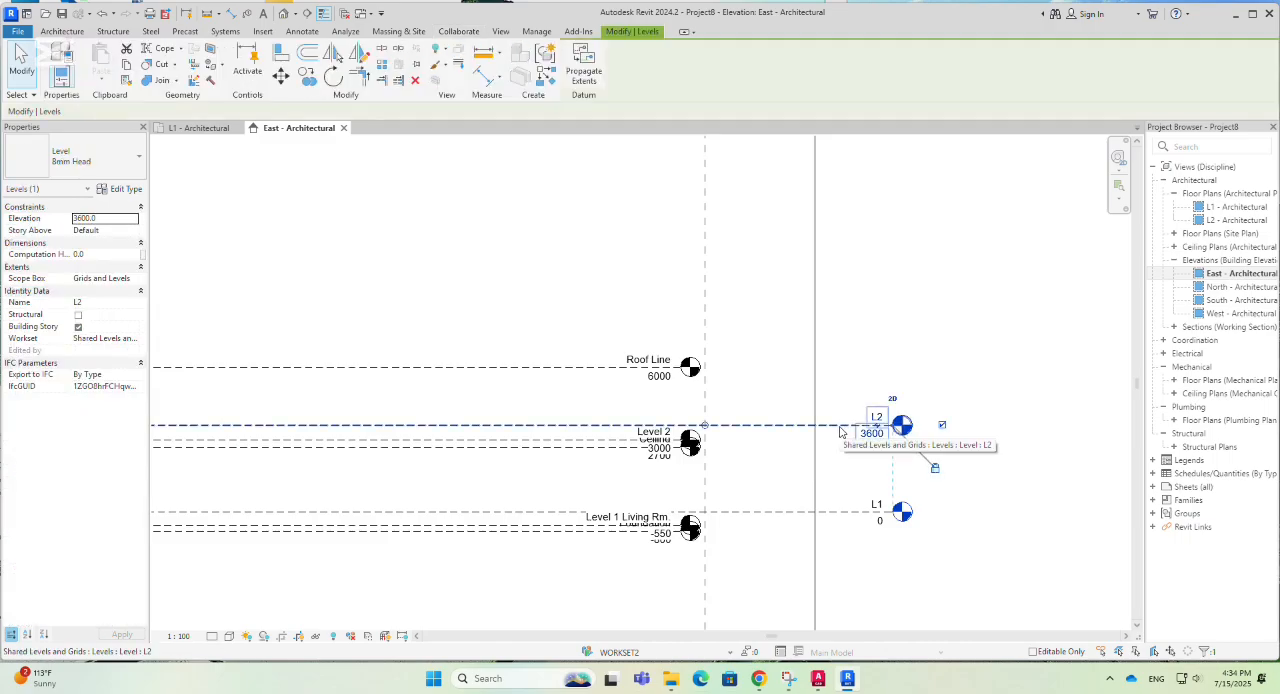
{"action": "left_click", "coordinate": [129, 339]}
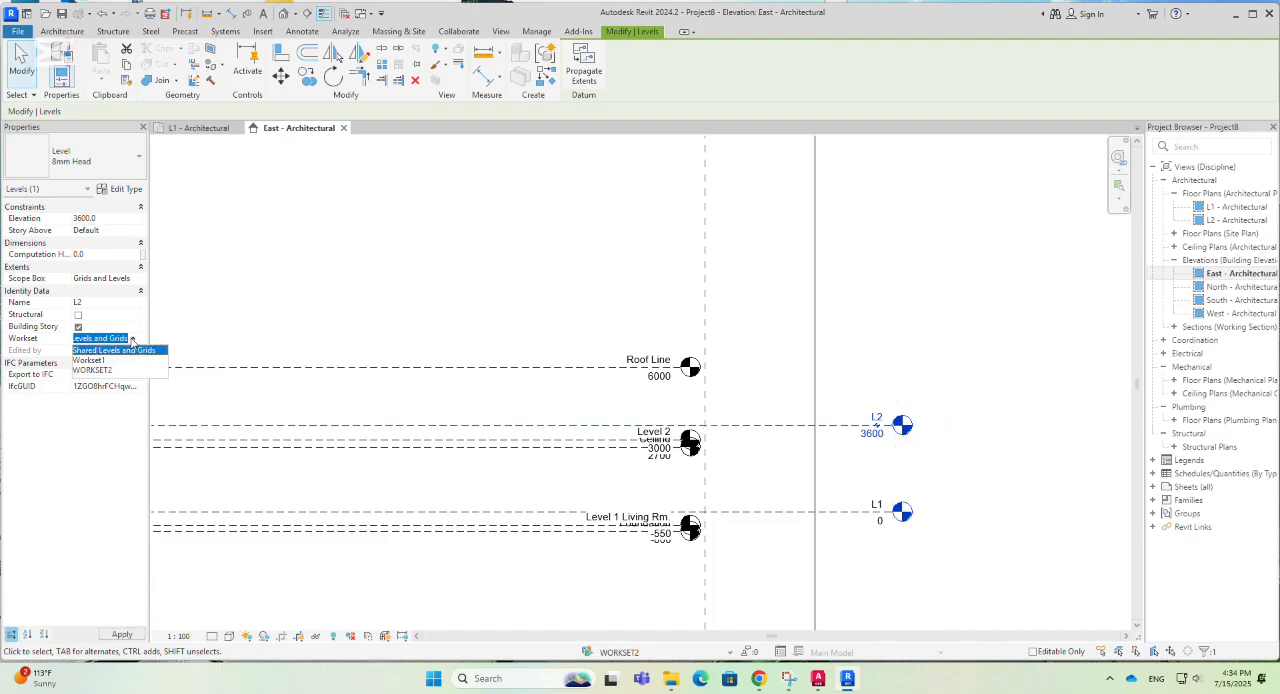
{"action": "left_click", "coordinate": [95, 370]}
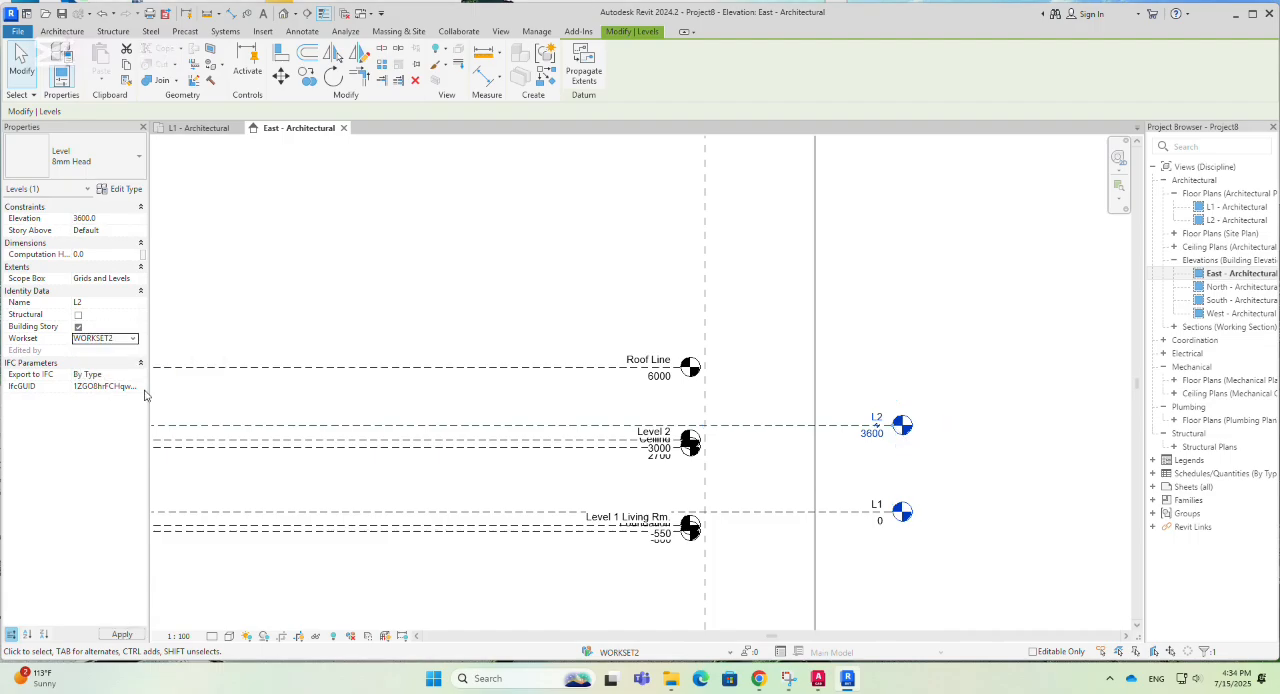
- Assign level L1 in the East elevation to WORKSET2
{"action": "left_click", "coordinate": [757, 513]}
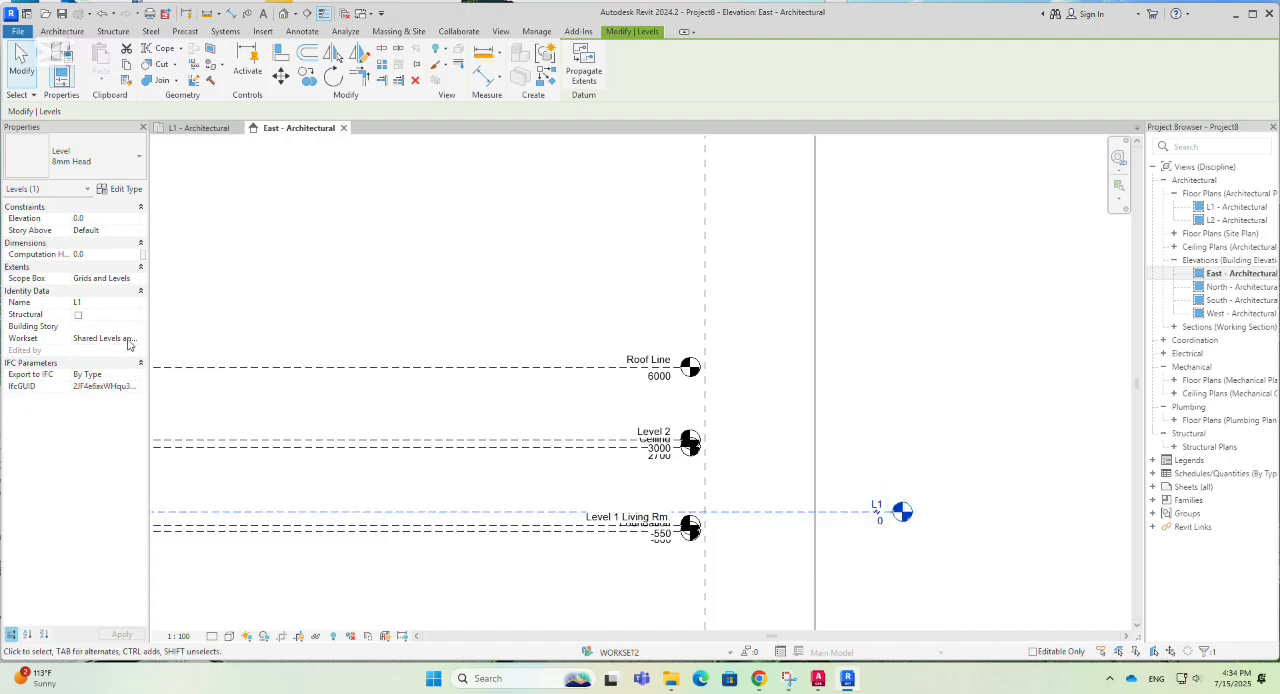
{"action": "left_click", "coordinate": [132, 344]}
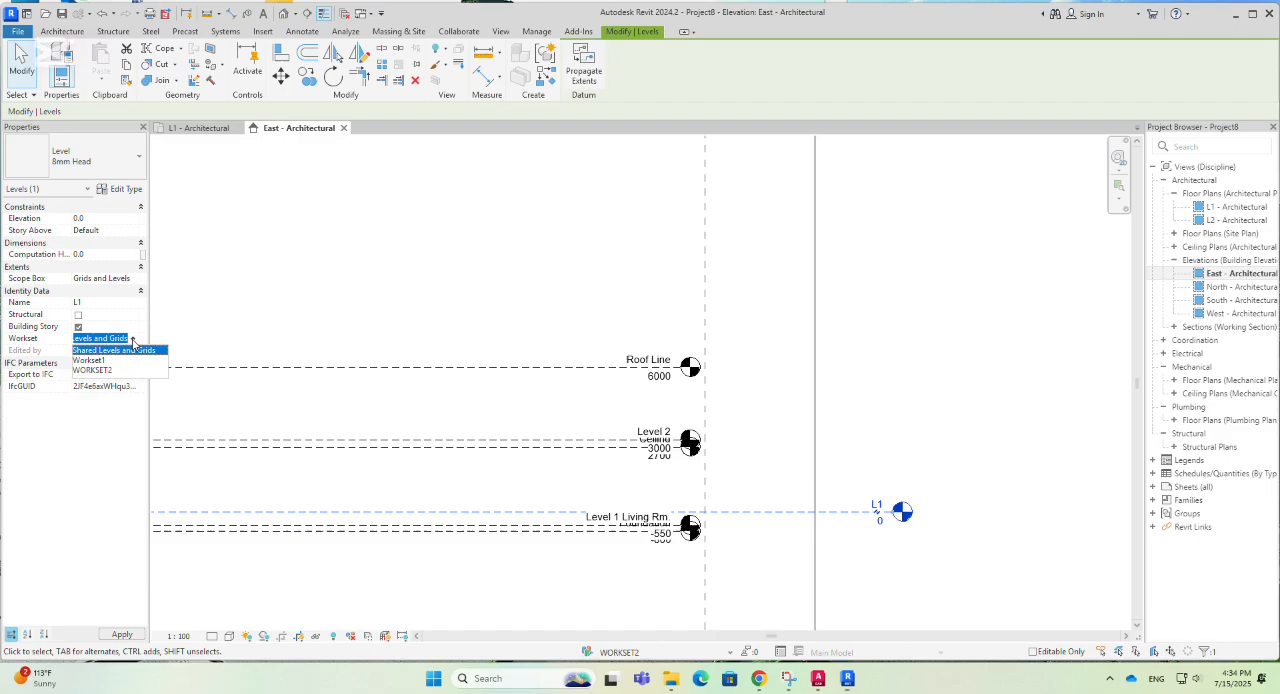
{"action": "left_click", "coordinate": [100, 371]}
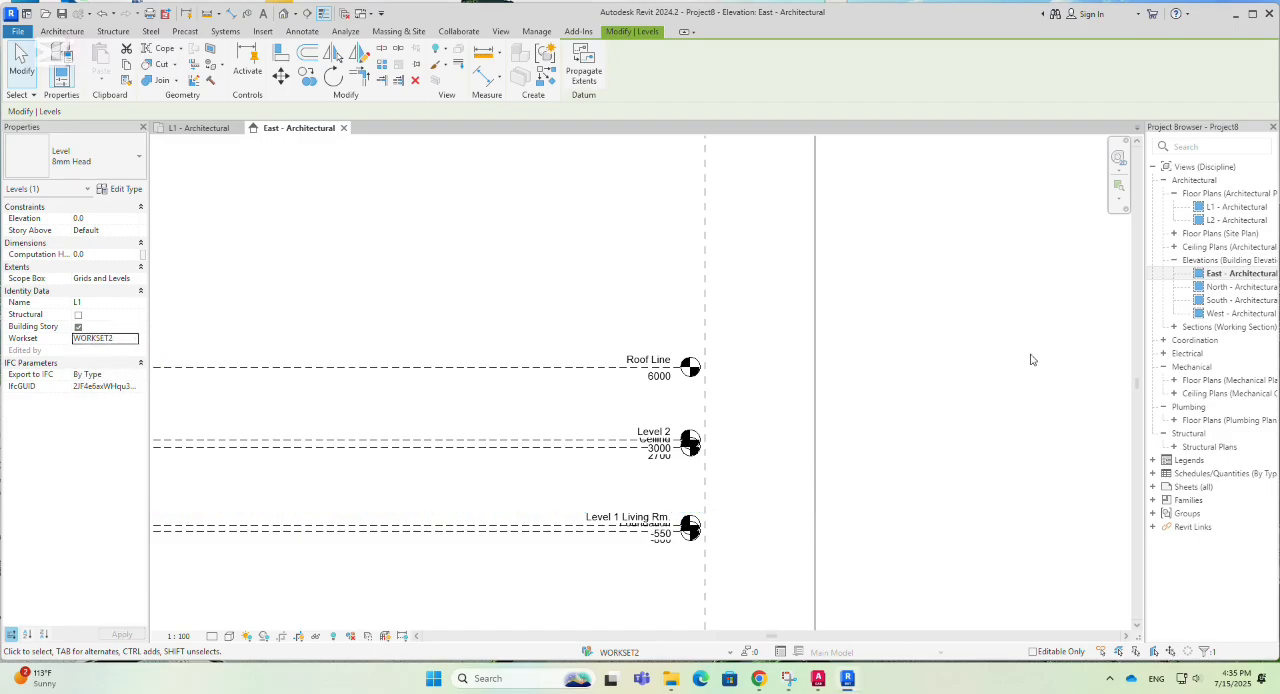
- Examine the grids and levels shown in the East elevation and the grids shown in the L1 floor plan
{"action": "scroll", "coordinate": [1040, 363], "scroll_direction": "down", "scroll_amount": 2}
{"action": "scroll", "coordinate": [703, 517], "scroll_direction": "up", "scroll_amount": 1}
{"action": "scroll", "coordinate": [1052, 440], "scroll_direction": "down", "scroll_amount": 1}
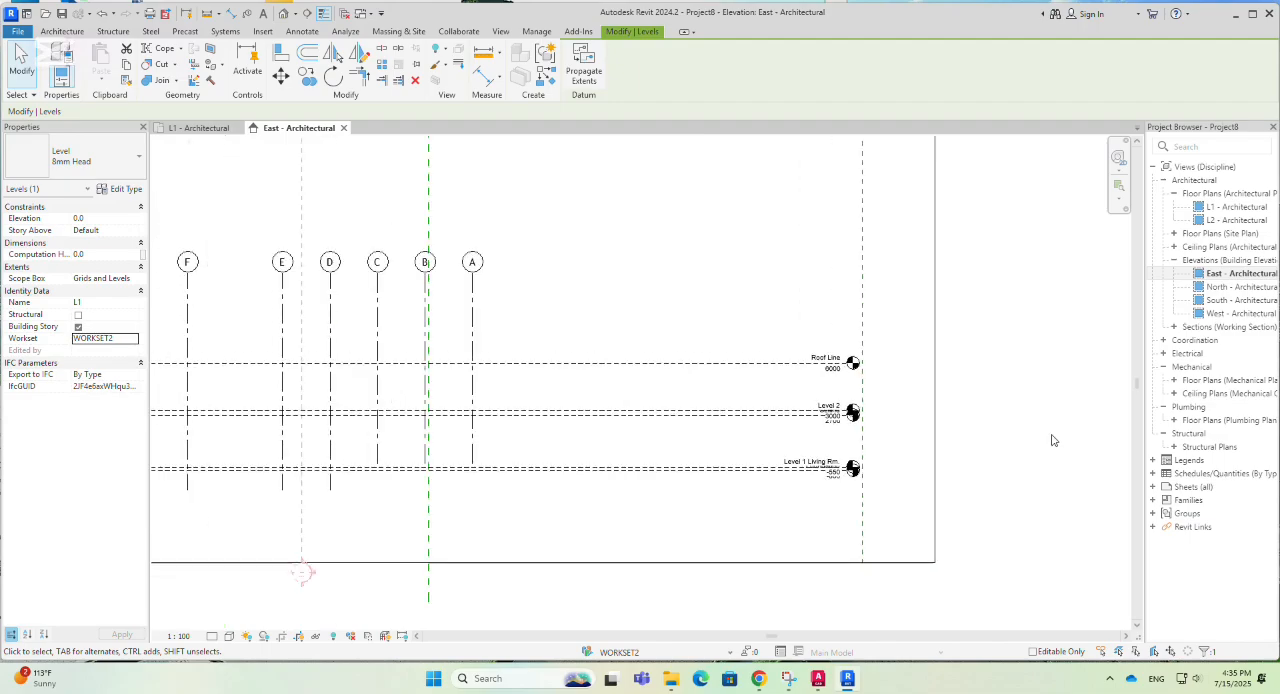
{"action": "scroll", "coordinate": [1052, 440], "scroll_direction": "down", "scroll_amount": 1}
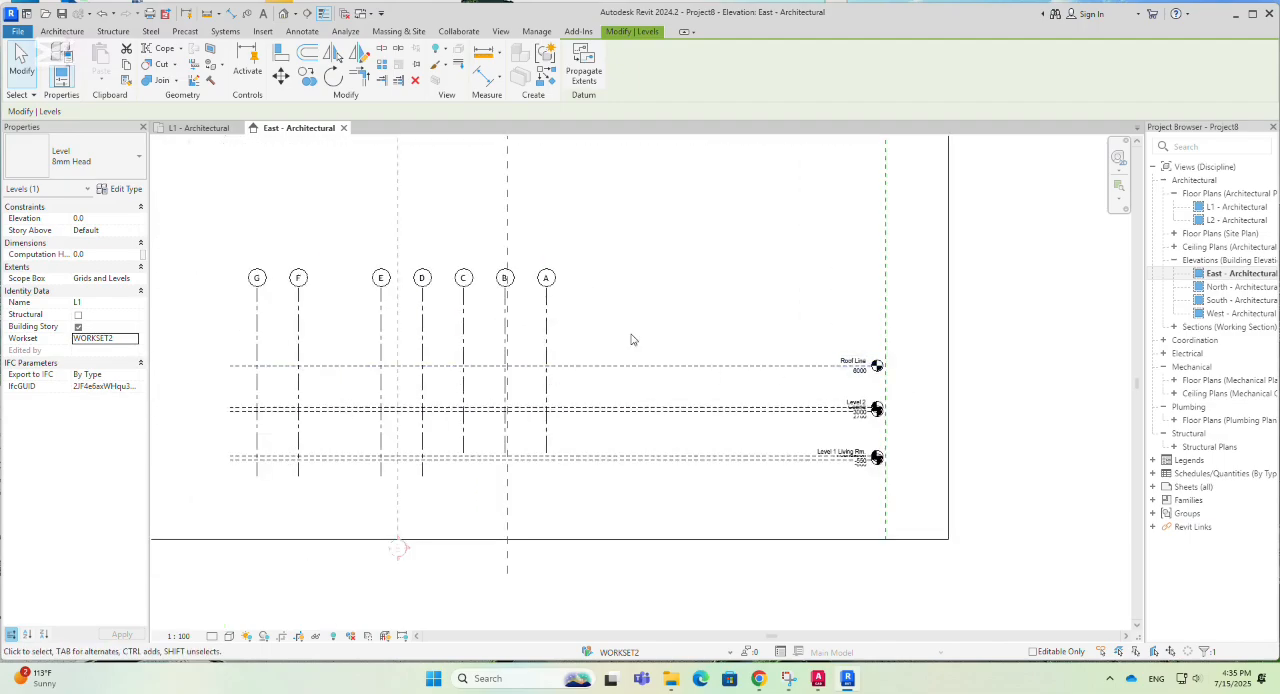
{"action": "left_click", "coordinate": [200, 128]}
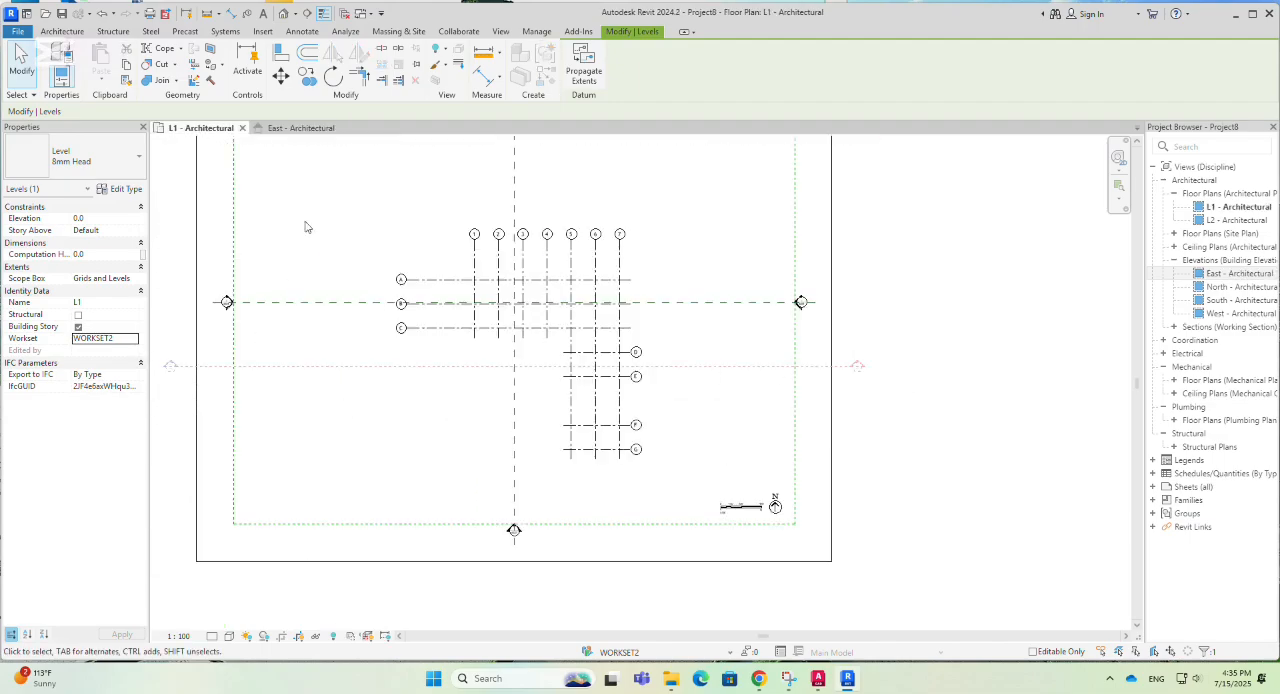
{"action": "scroll", "coordinate": [560, 194], "scroll_direction": "up", "scroll_amount": 2}
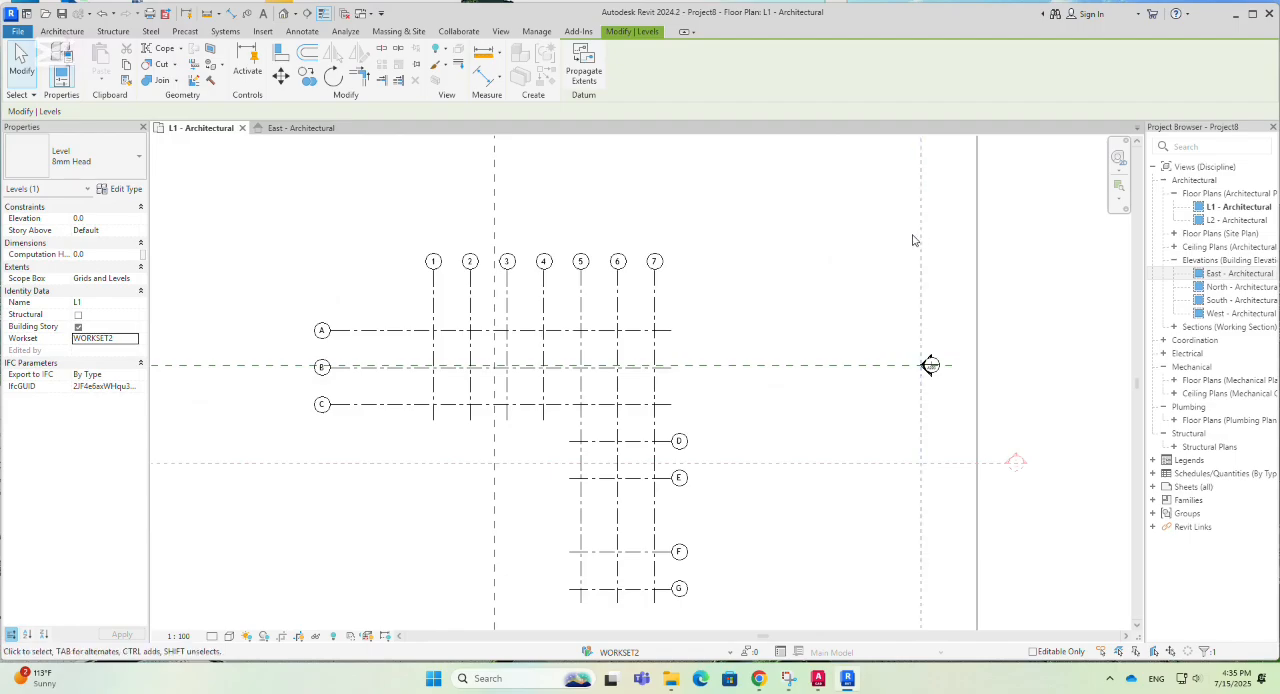
{"action": "scroll", "coordinate": [930, 242], "scroll_direction": "down", "scroll_amount": 1}
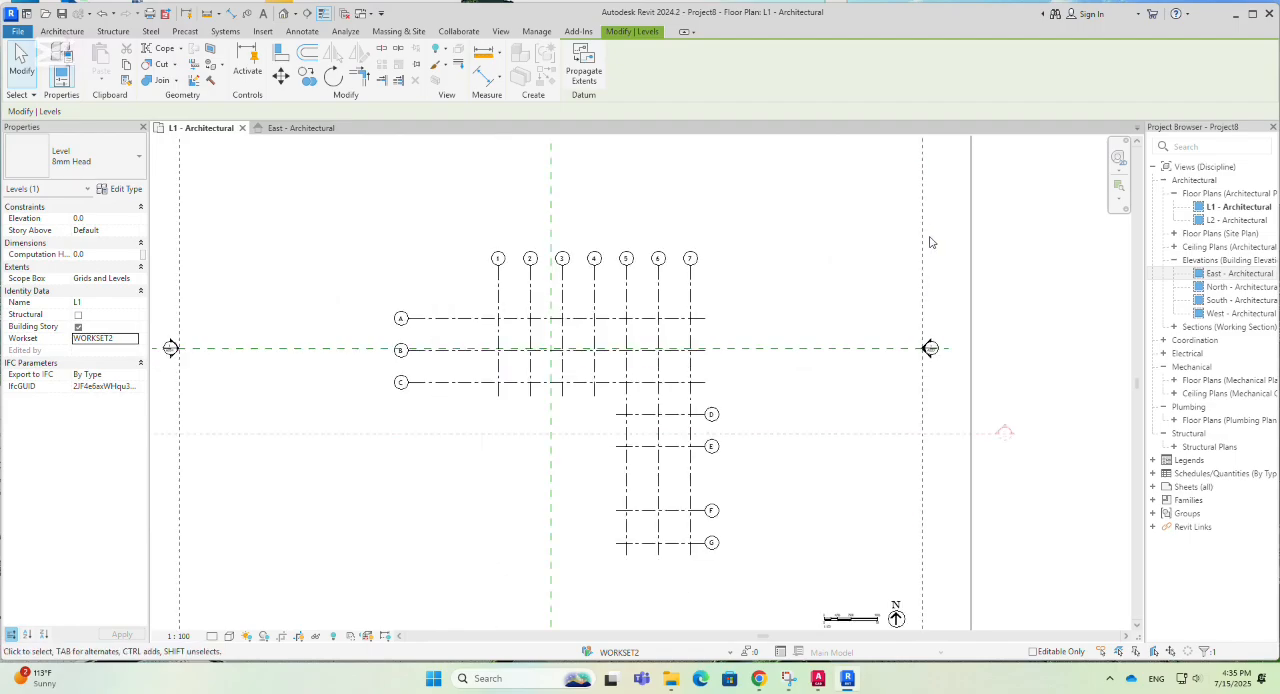
{"action": "left_click", "coordinate": [299, 129]}
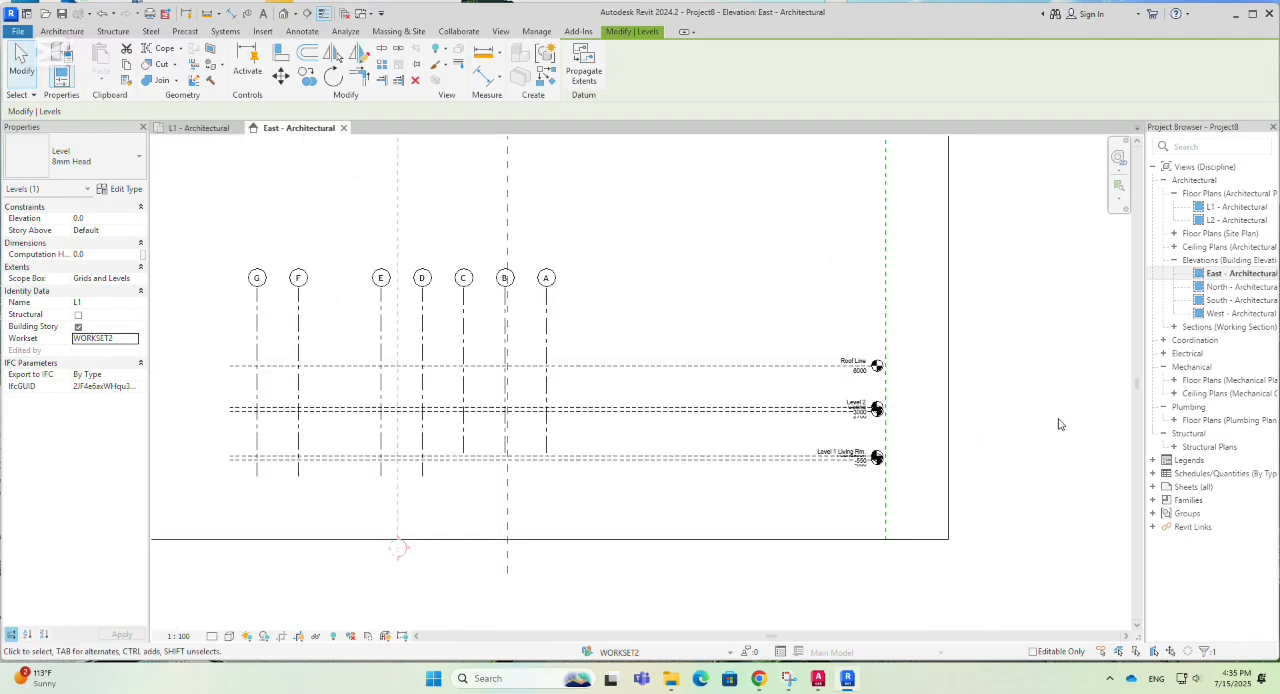
{"action": "scroll", "coordinate": [1100, 438], "scroll_direction": "down", "scroll_amount": 1}
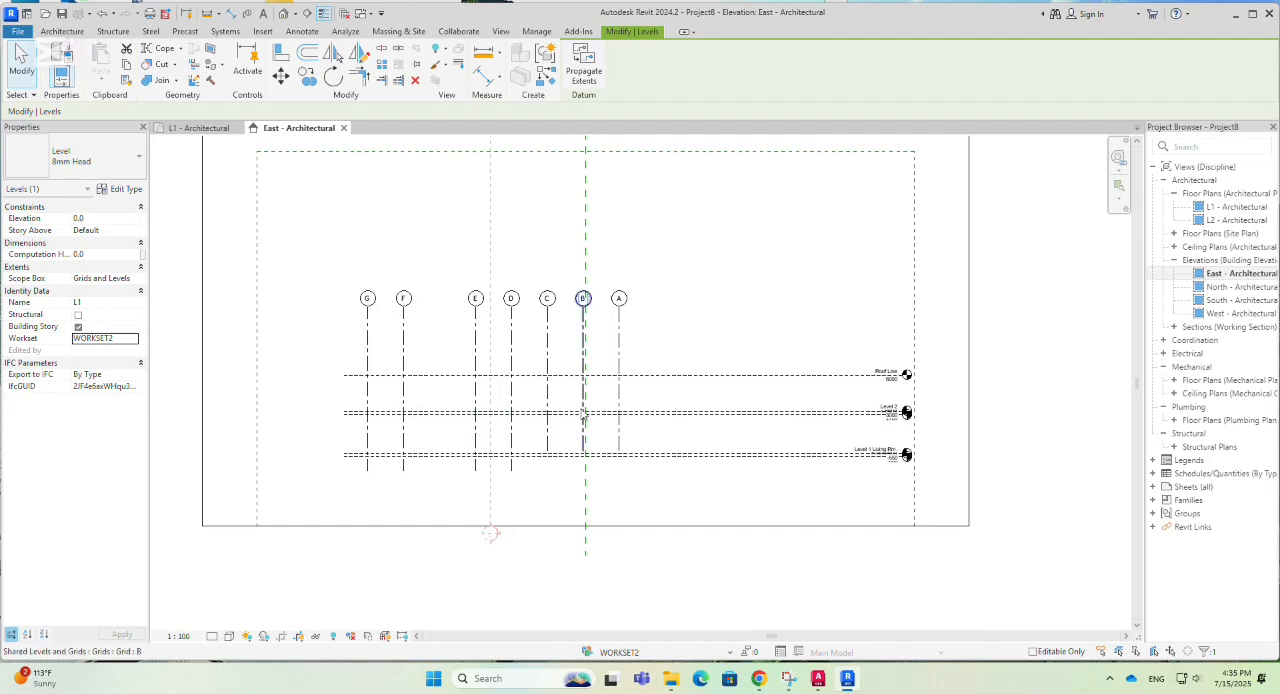
- Check the visibility of the linked model rac_basic_sample_project.rvt in the East elevation's visibility/graphic overrides without changing it
{"action": "key", "text": "v"}
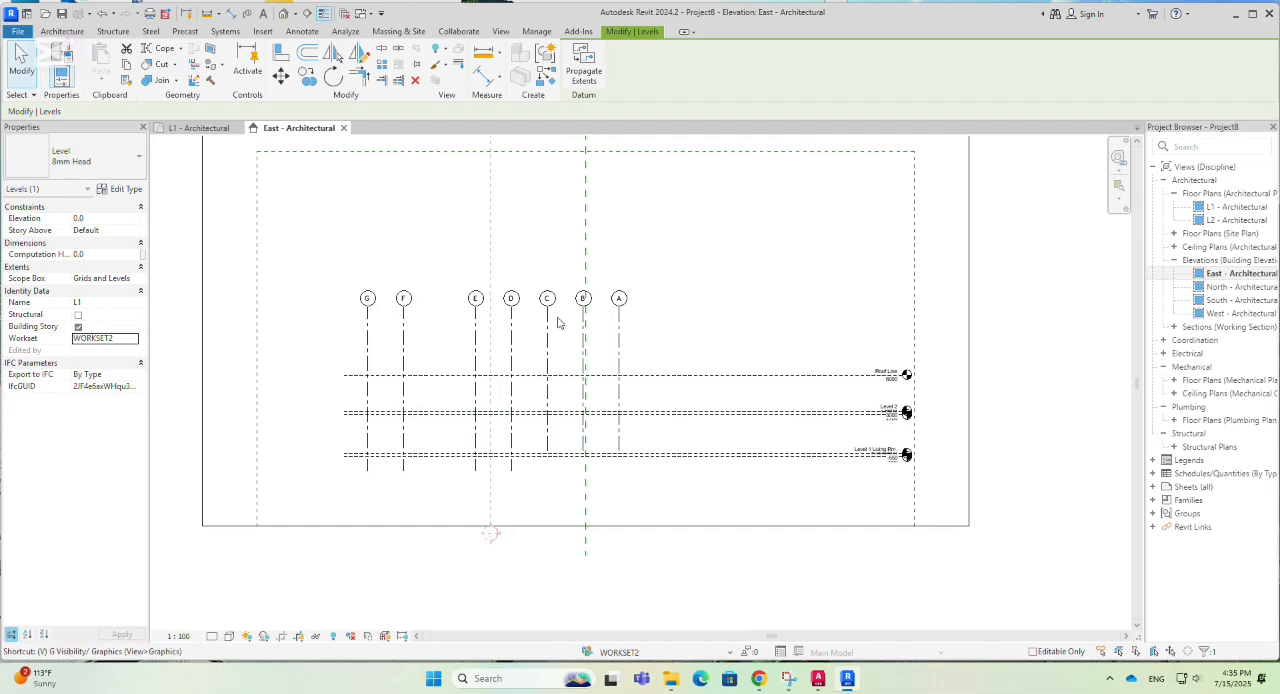
{"action": "key", "text": "g"}
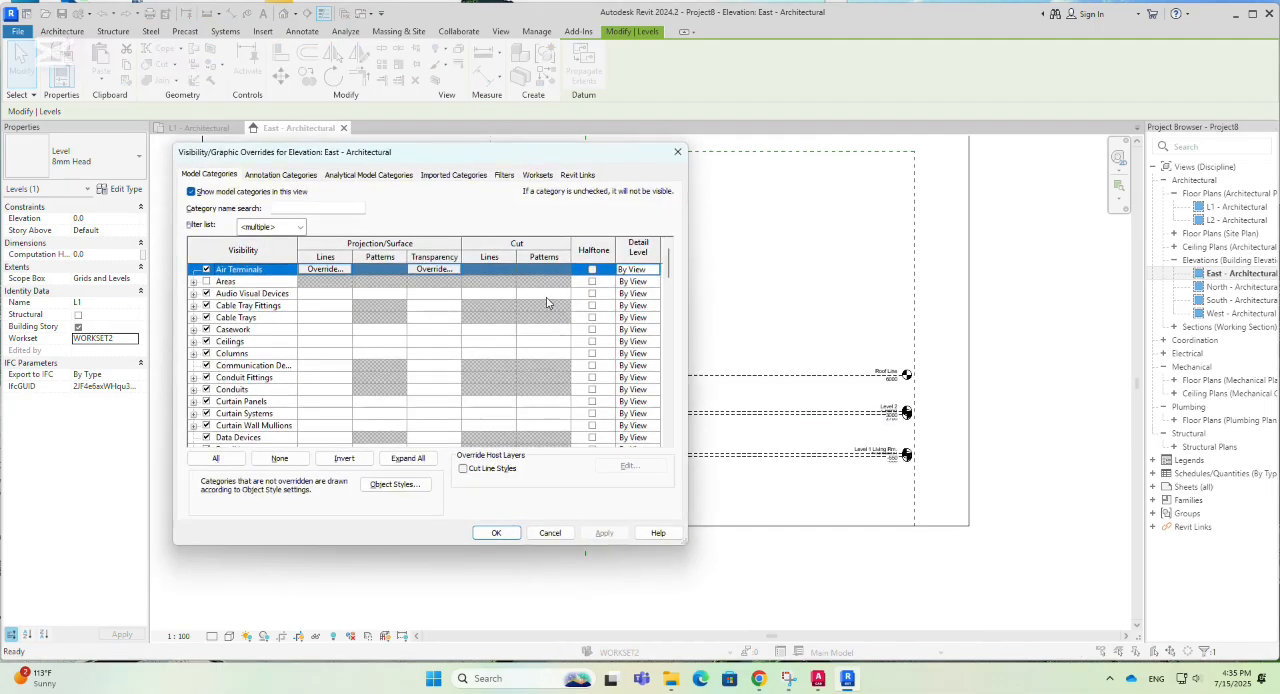
{"action": "left_click", "coordinate": [587, 175]}
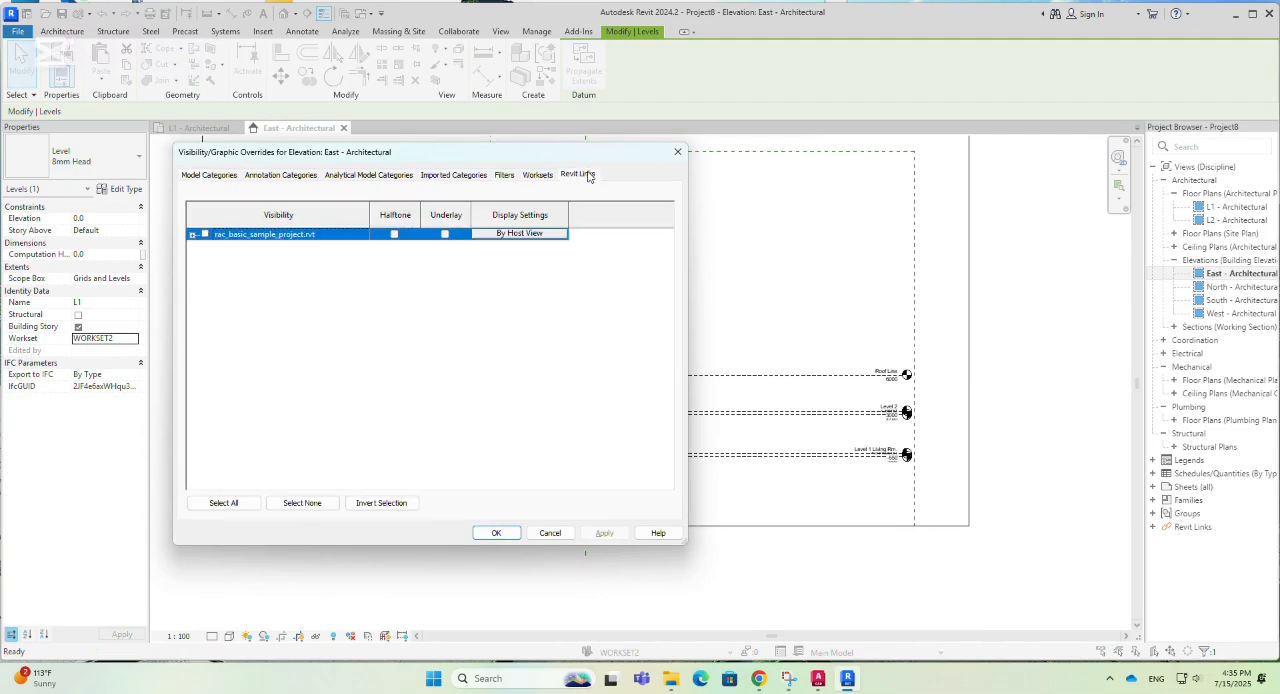
{"action": "left_click", "coordinate": [677, 151]}
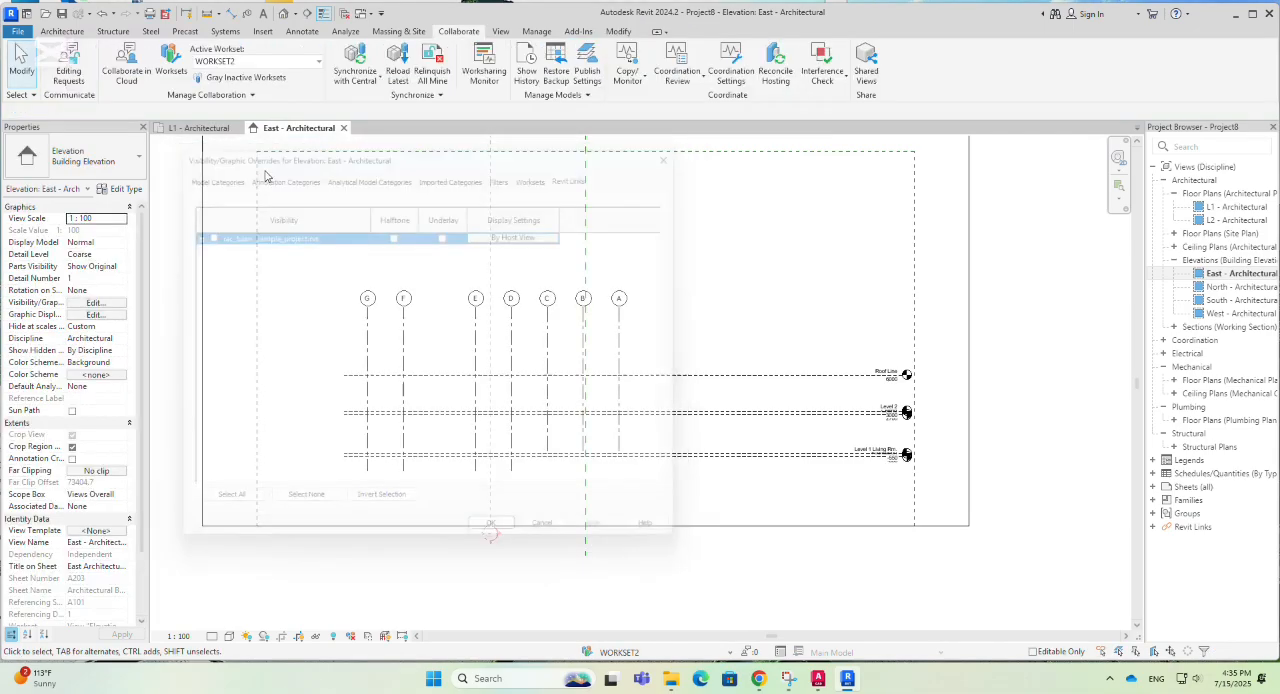
- Check the visibility of the linked model rac_basic_sample_project.rvt in the L1 floor plan's visibility/graphic overrides without changing it
{"action": "left_click", "coordinate": [212, 131]}
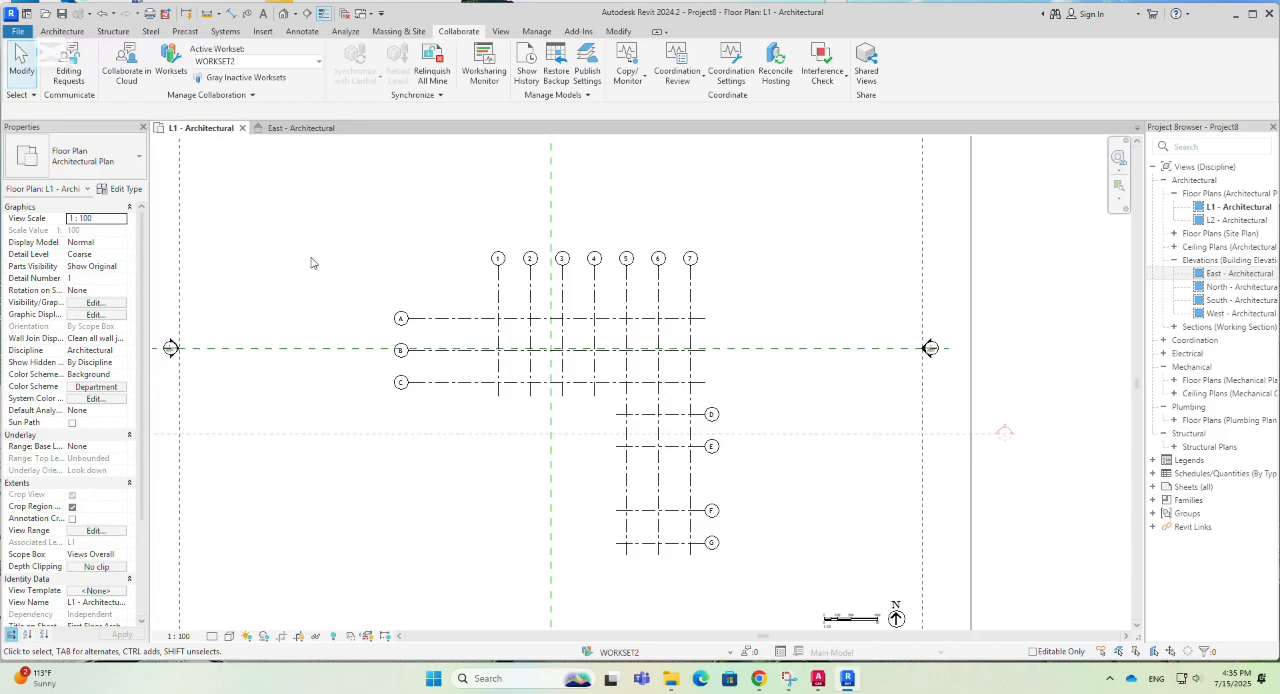
{"action": "key", "text": "v"}
{"action": "key", "text": "g"}
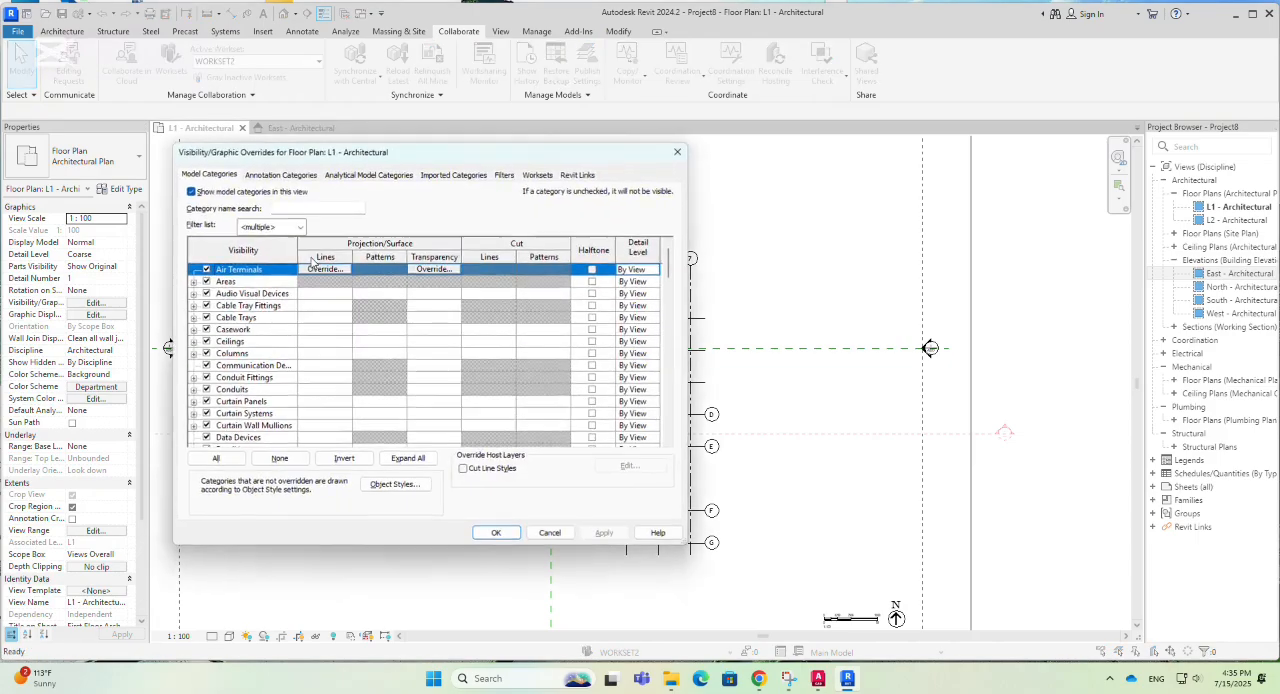
{"action": "left_click", "coordinate": [575, 175]}
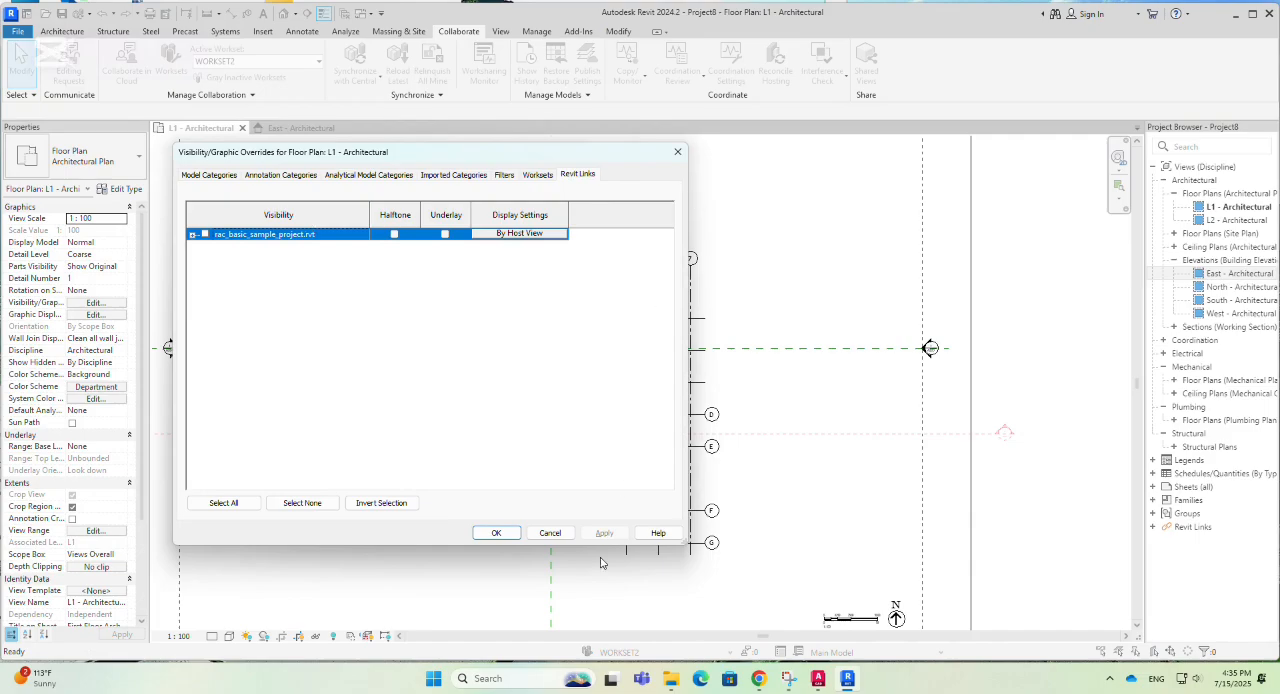
{"action": "left_click", "coordinate": [505, 537]}
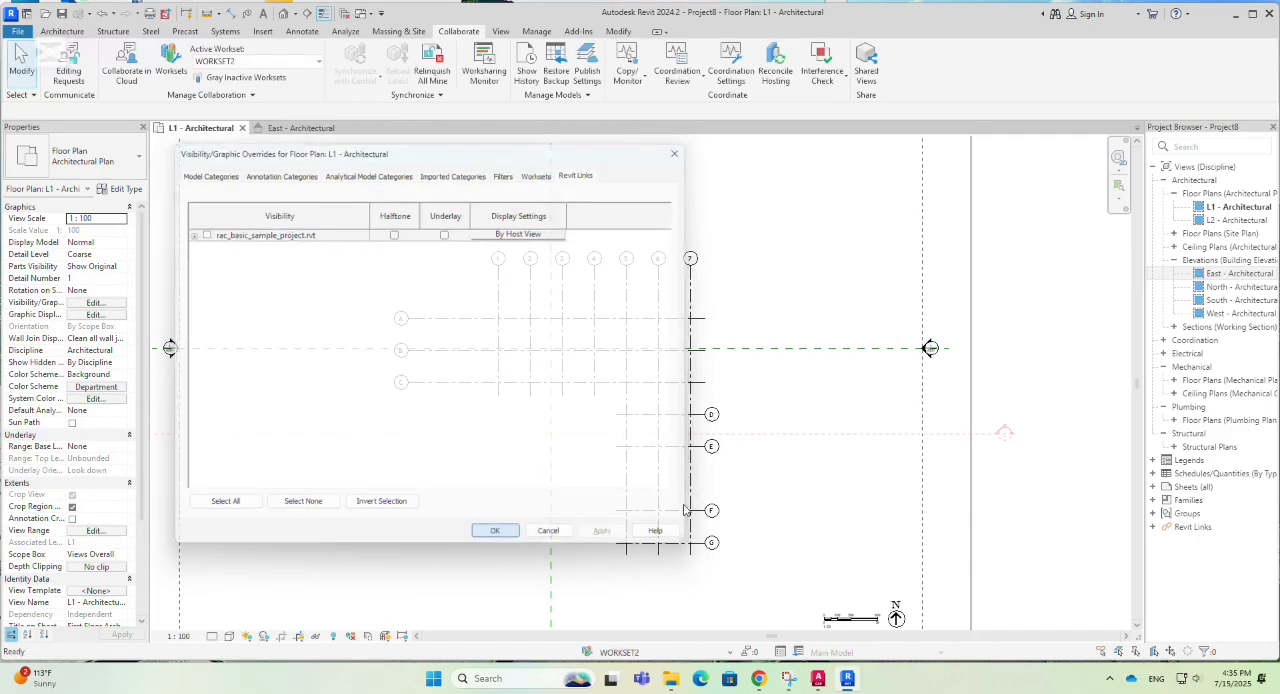
- Review the grids in the L1 floor plan and return to the East elevation to inspect its grids and levels
{"action": "scroll", "coordinate": [896, 409], "scroll_direction": "up", "scroll_amount": 1}
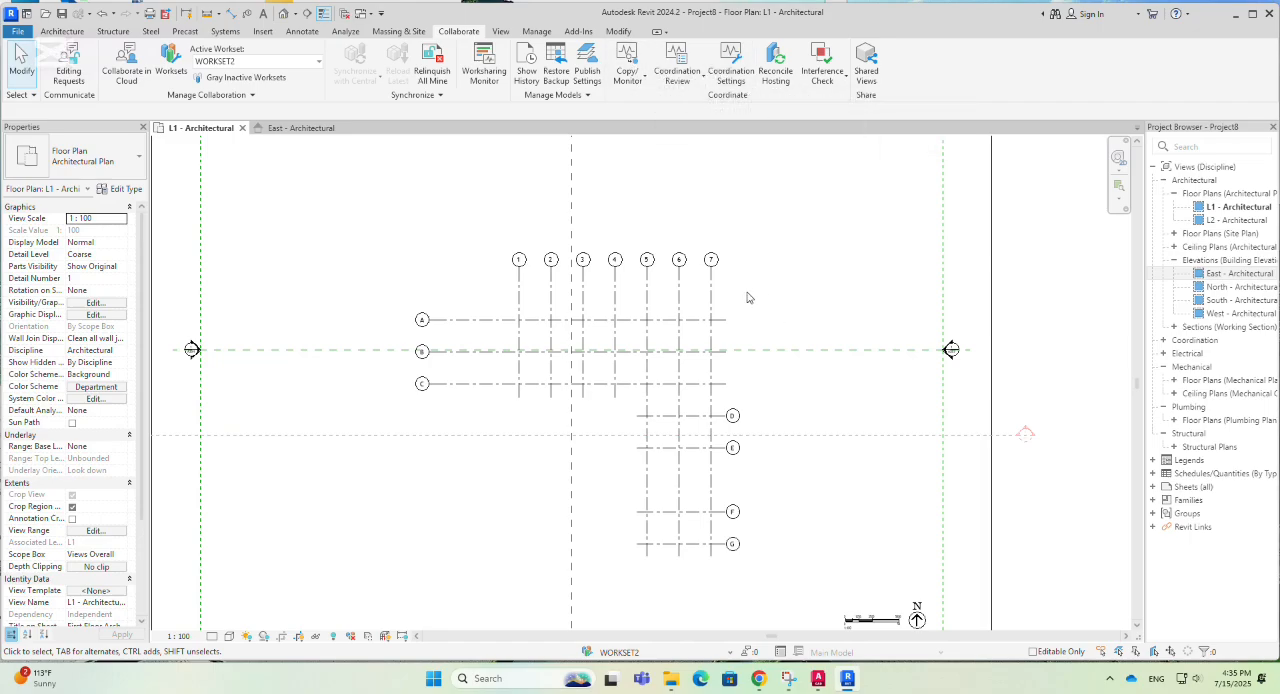
{"action": "left_click", "coordinate": [316, 130]}
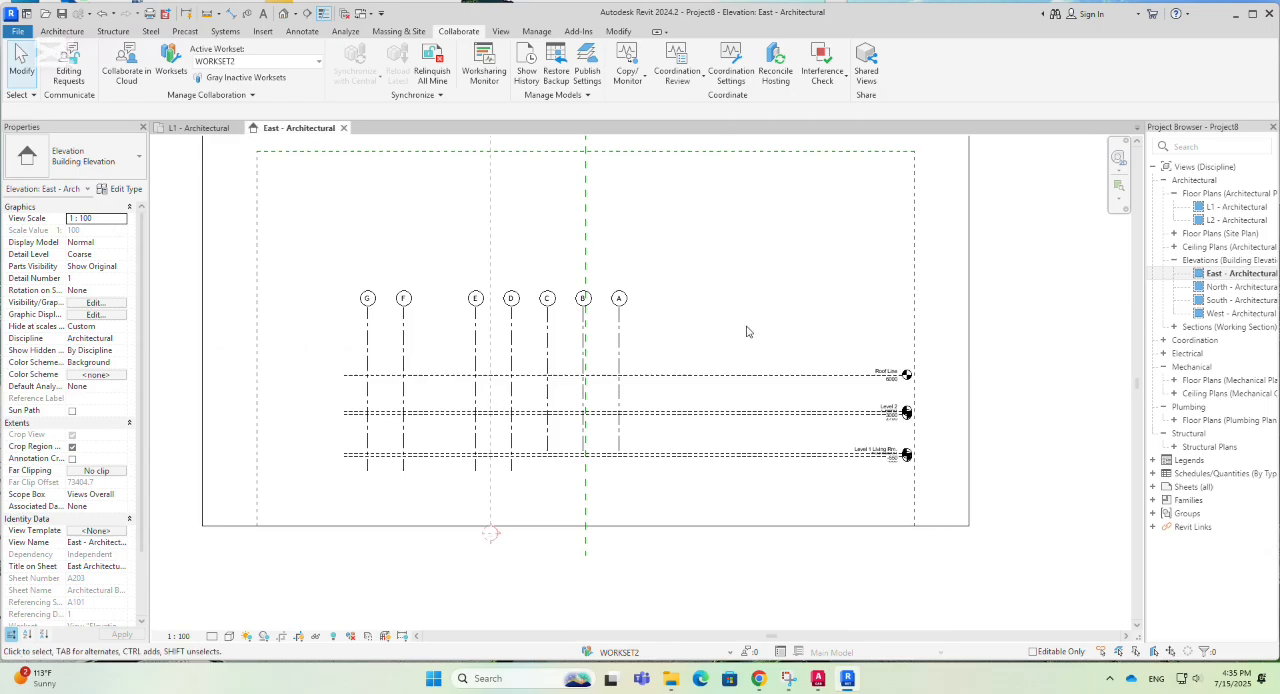
{"action": "scroll", "coordinate": [658, 367], "scroll_direction": "up", "scroll_amount": 2}
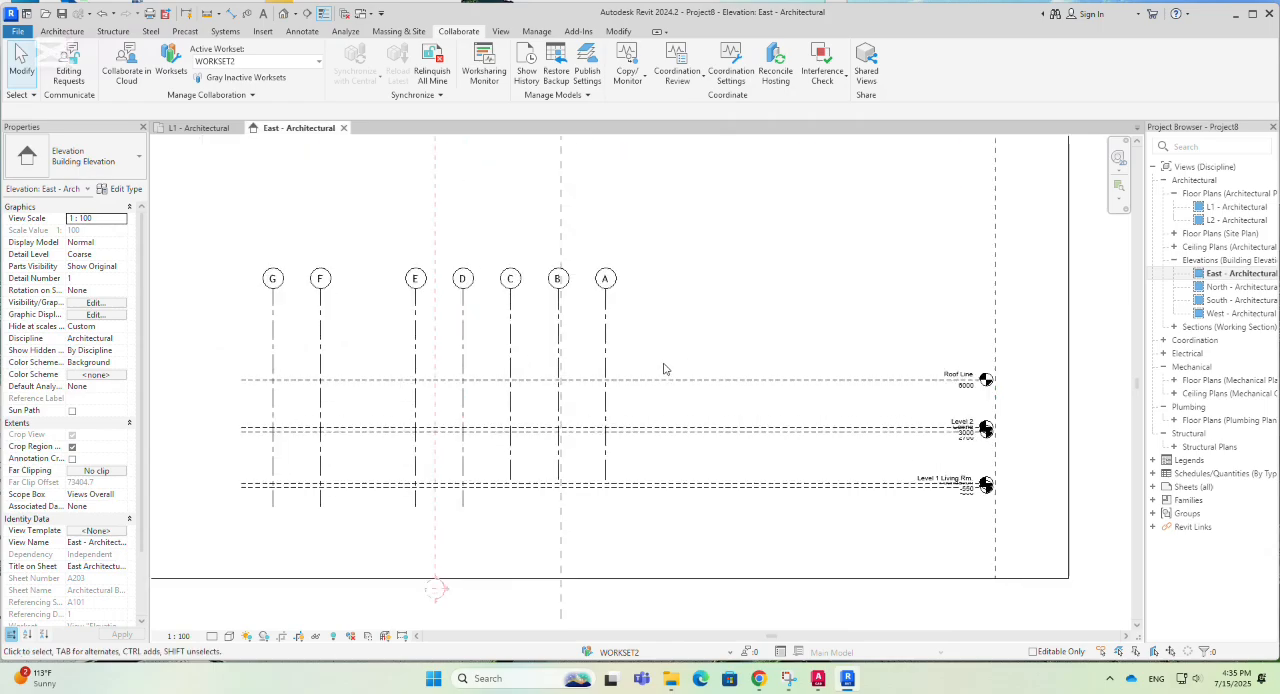